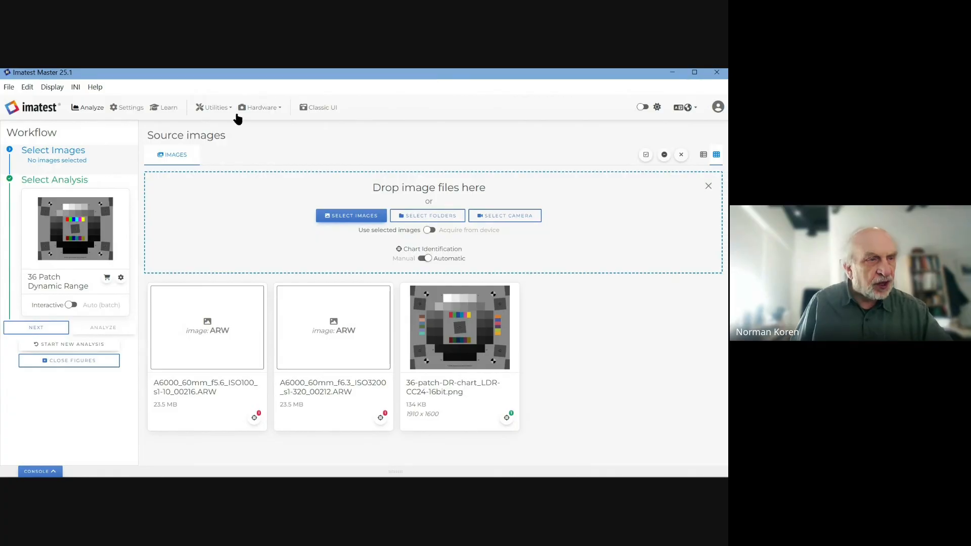
Step: Launch SIMATEST from the Image Tools section of the Utilities menu
{"action": "mouse_move", "coordinate": [221, 339]}
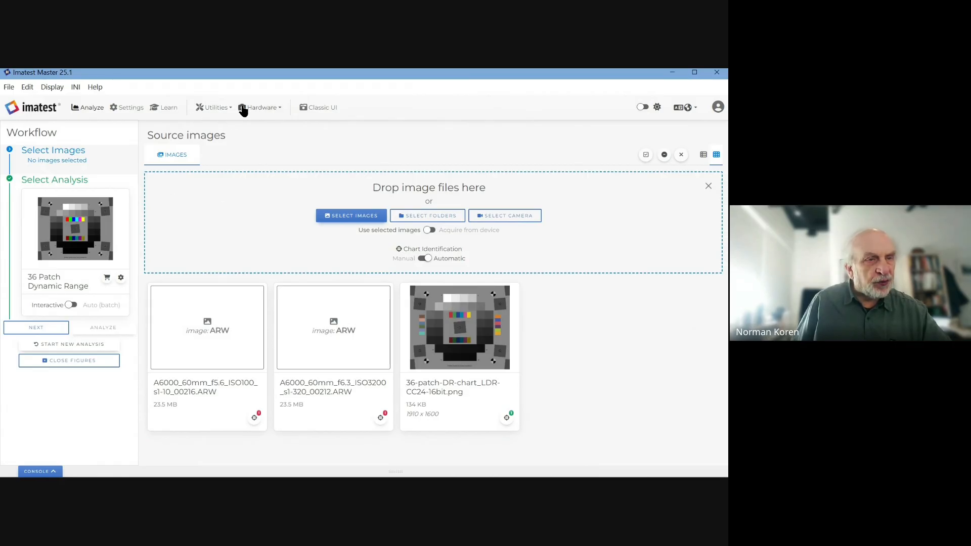
{"action": "left_click", "coordinate": [224, 109]}
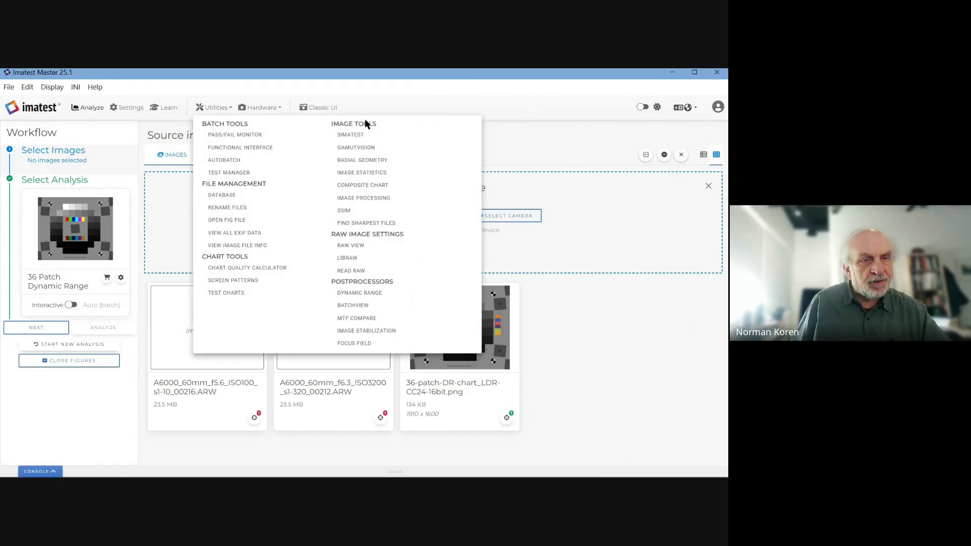
{"action": "left_click", "coordinate": [355, 134]}
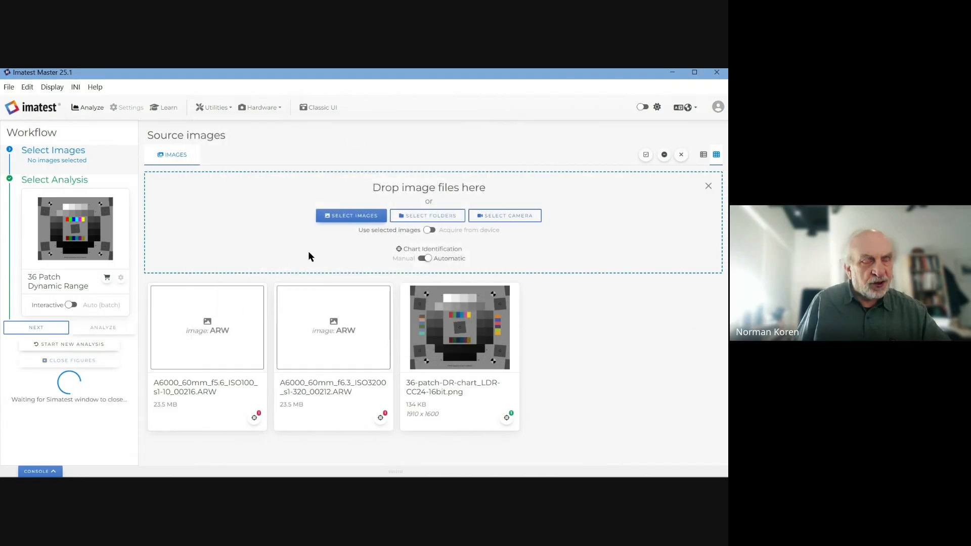
{"action": "mouse_move", "coordinate": [559, 475]}
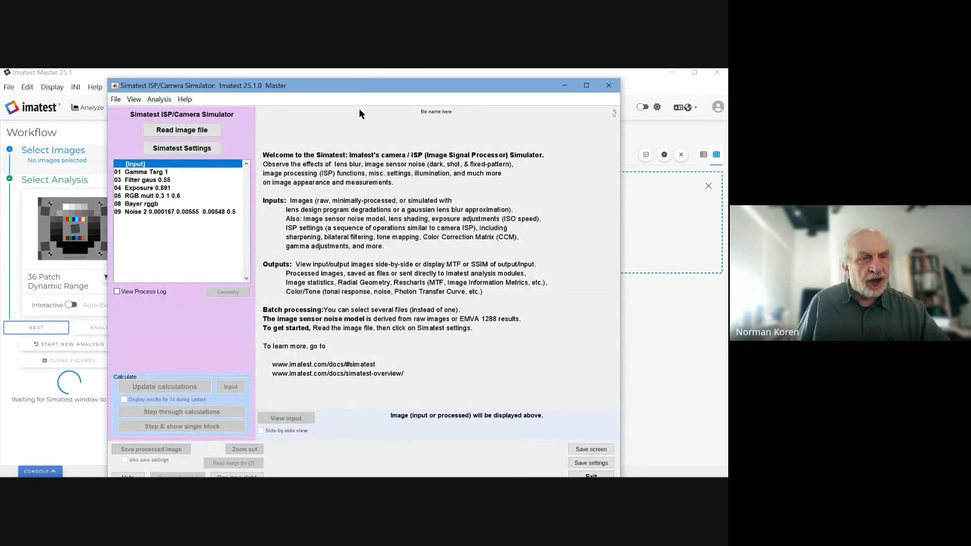
Step: Move the Simatest window up and pick 36-patch-DR-chart_LDR-CC24-16bit.png in sensor_data
{"action": "left_click_drag", "start_coordinate": [354, 89], "coordinate": [351, 80]}
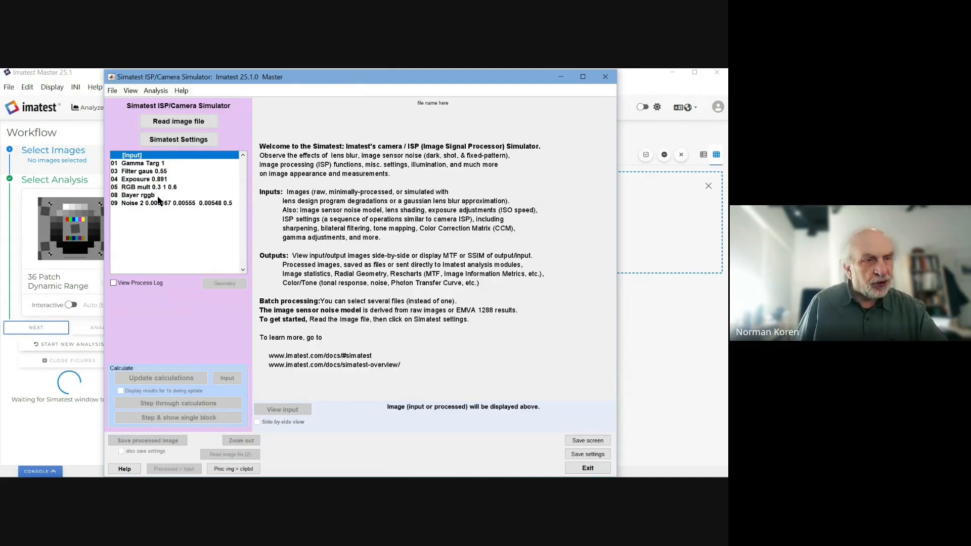
{"action": "left_click", "coordinate": [169, 120]}
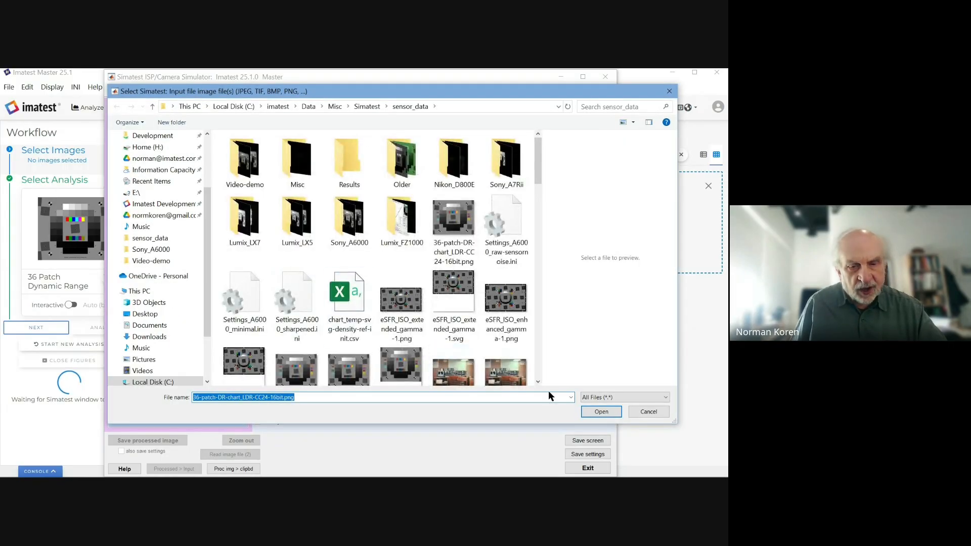
Step: Load the 1910x1600 uint16 36-patch DR chart PNG as Simatest's input image
{"action": "left_click", "coordinate": [605, 412]}
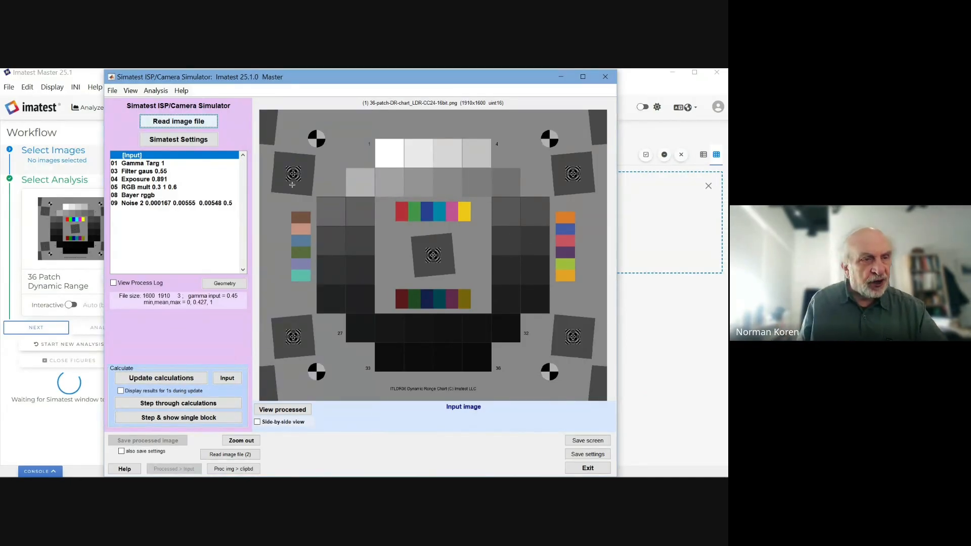
Step: Open Simatest Settings and shift the window to show the ISP Blocks list
{"action": "left_click", "coordinate": [205, 140]}
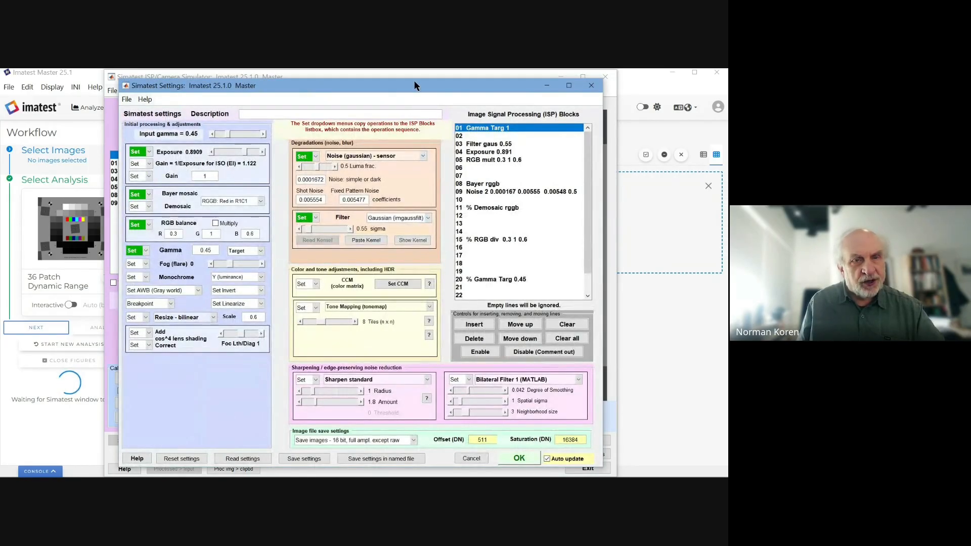
{"action": "left_click_drag", "start_coordinate": [414, 80], "coordinate": [433, 80]}
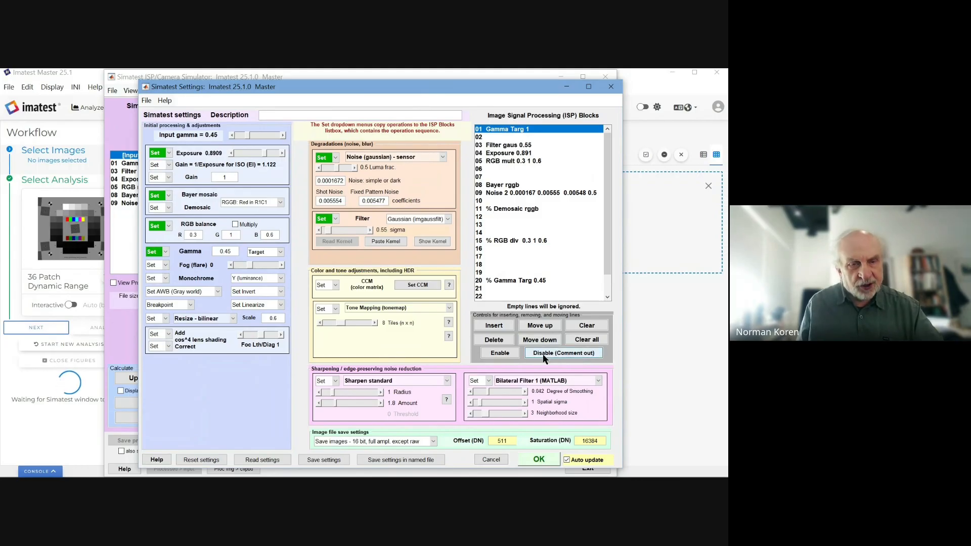
{"action": "left_click", "coordinate": [489, 209]}
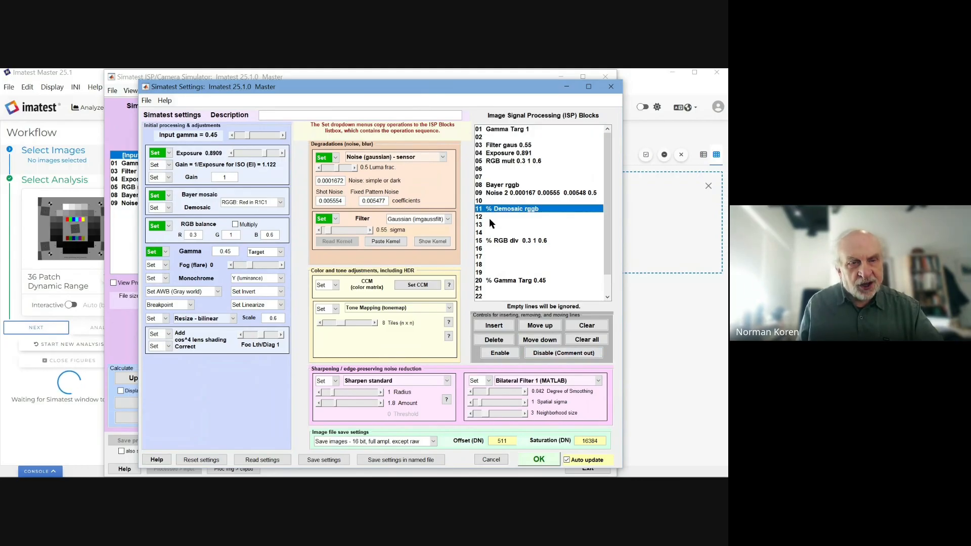
{"action": "left_click", "coordinate": [500, 354]}
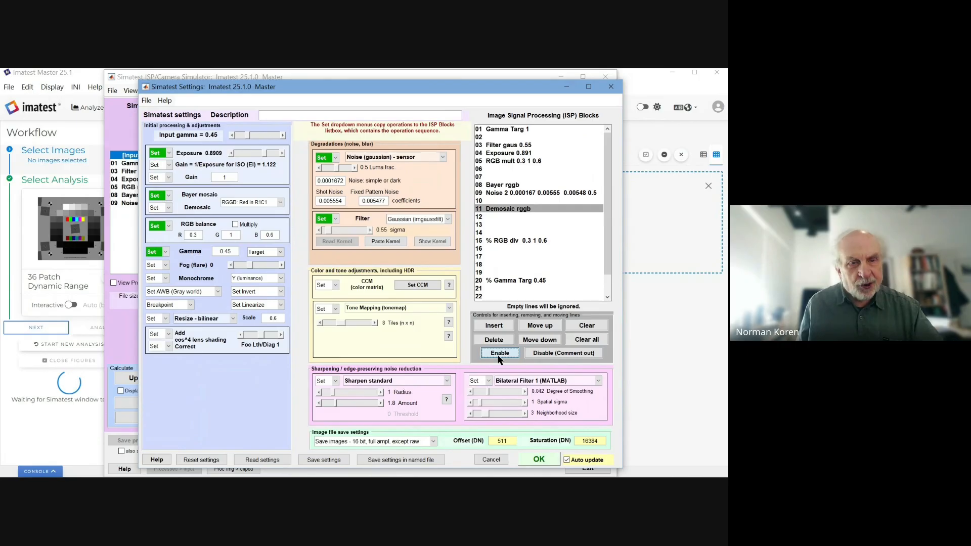
{"action": "left_click", "coordinate": [500, 349]}
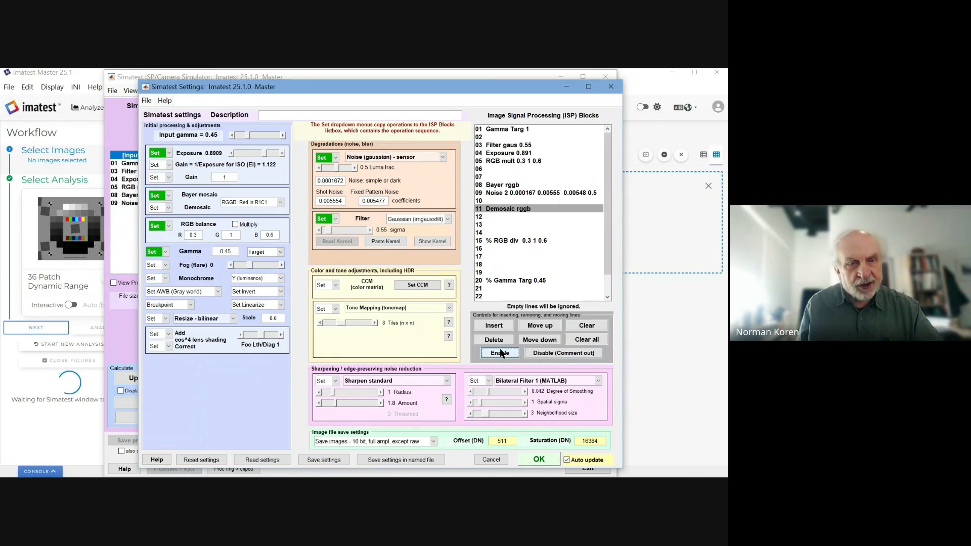
{"action": "left_click", "coordinate": [554, 349]}
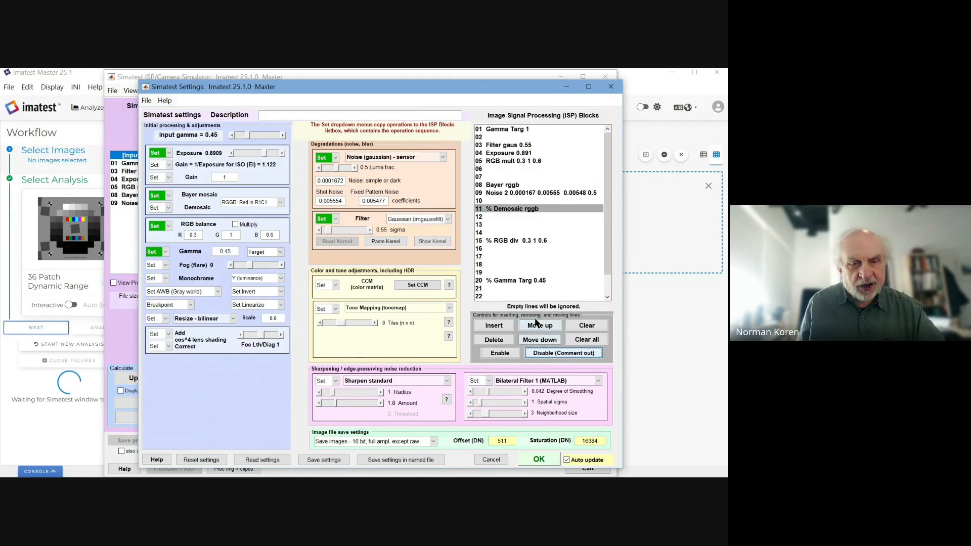
{"action": "left_click", "coordinate": [502, 241]}
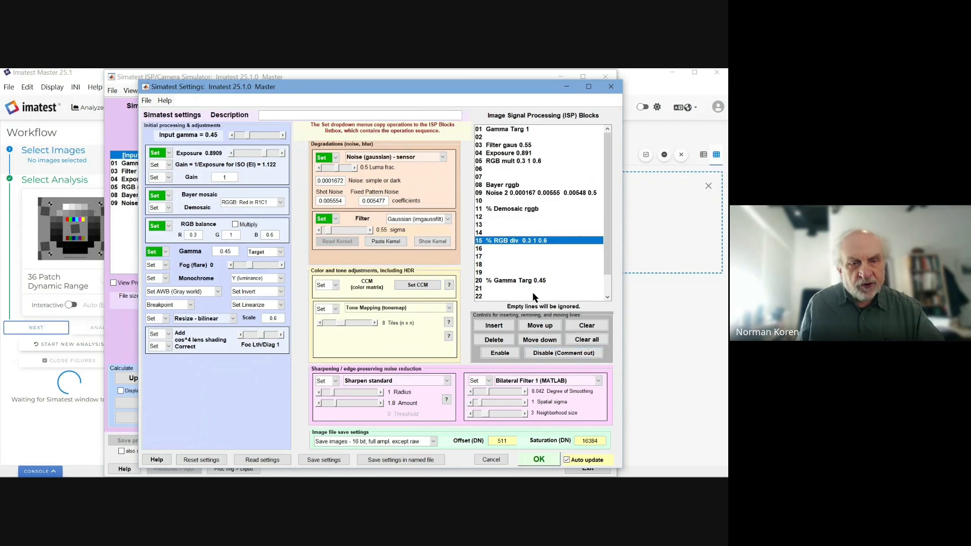
{"action": "left_click", "coordinate": [539, 340]}
{"action": "left_click", "coordinate": [539, 326]}
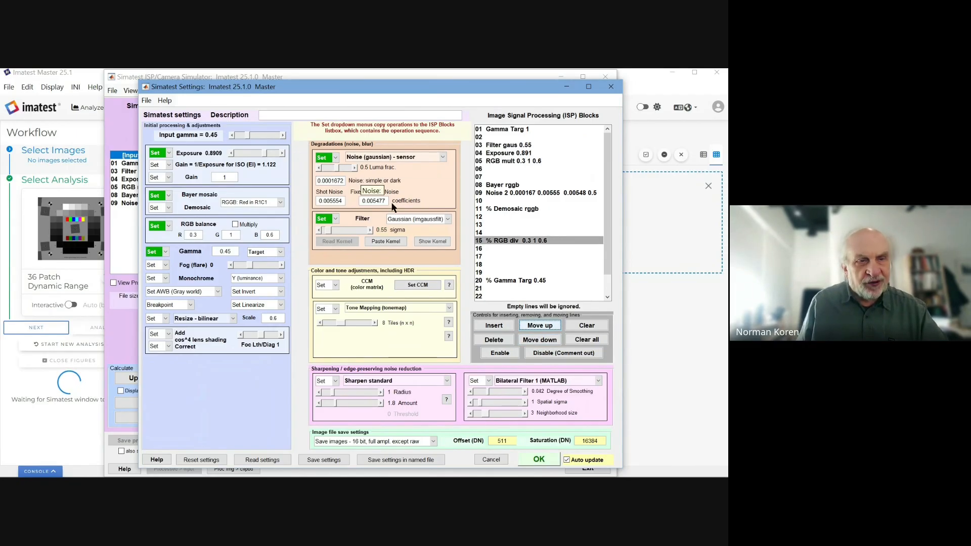
{"action": "left_click_drag", "start_coordinate": [397, 88], "coordinate": [397, 88]}
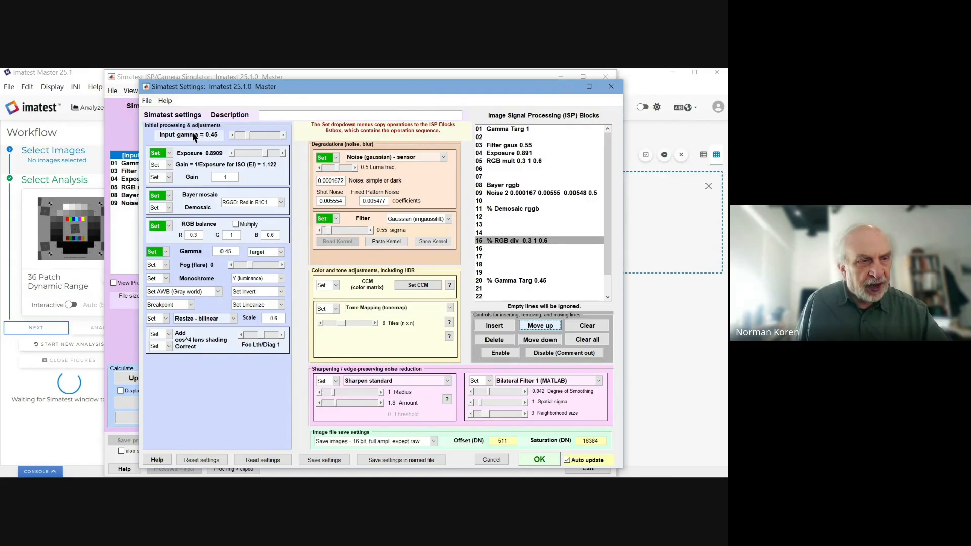
{"action": "mouse_move", "coordinate": [212, 141]}
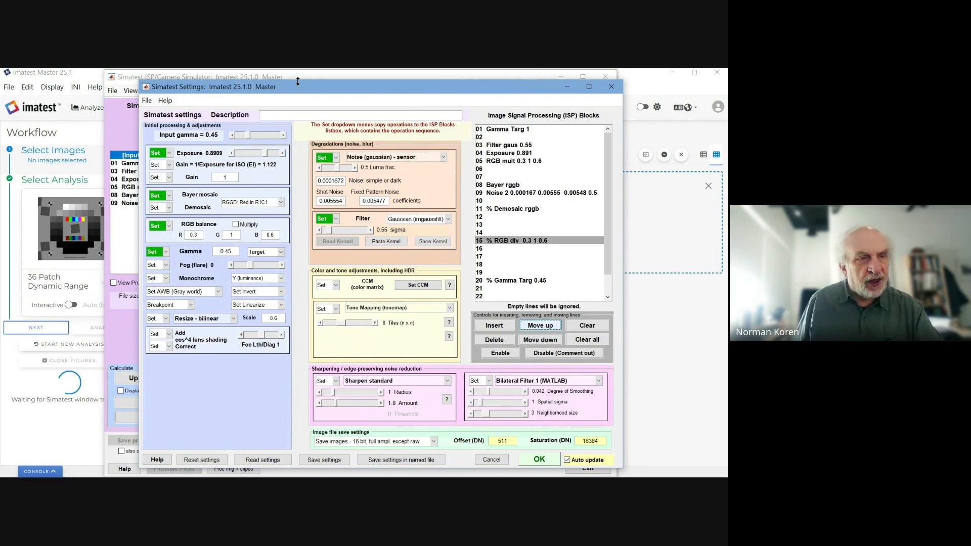
{"action": "mouse_move", "coordinate": [293, 89]}
{"action": "left_mouse_down"}
{"action": "mouse_move", "coordinate": [312, 380]}
{"action": "mouse_move", "coordinate": [291, 79]}
{"action": "left_mouse_up"}
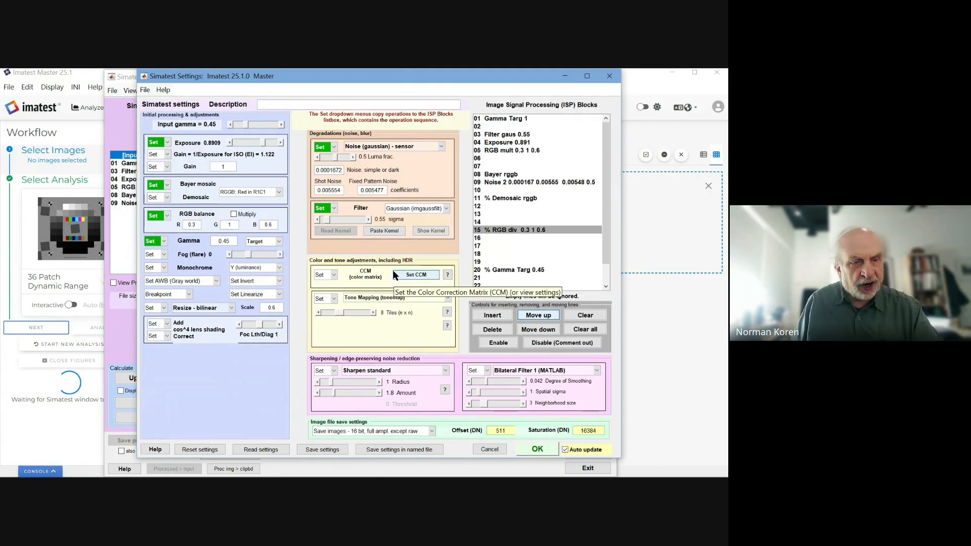
{"action": "left_click", "coordinate": [447, 299]}
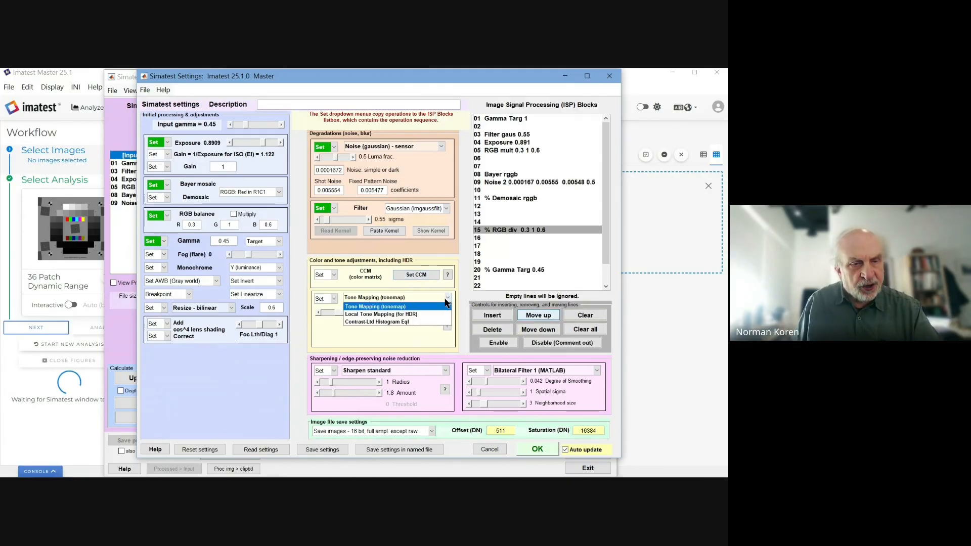
{"action": "left_click", "coordinate": [447, 304]}
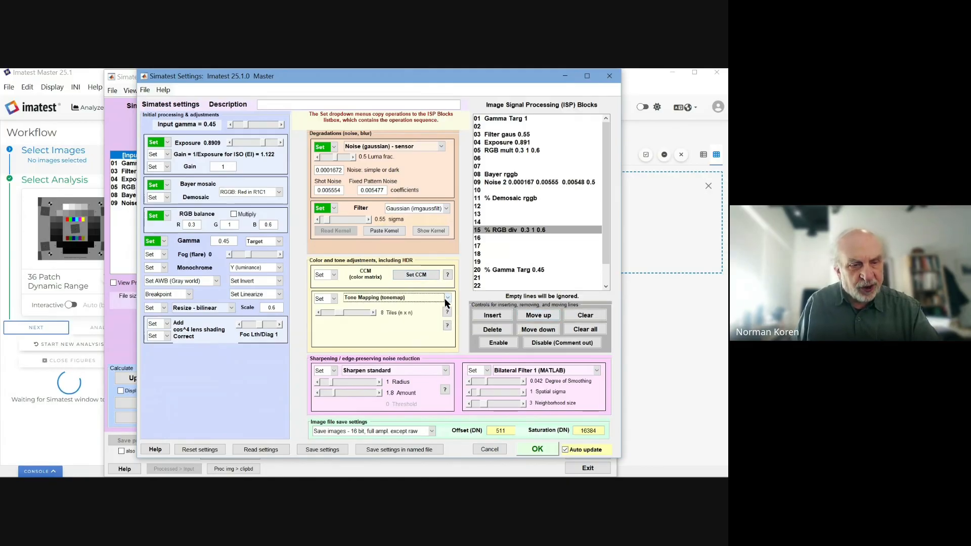
{"action": "left_click", "coordinate": [447, 370]}
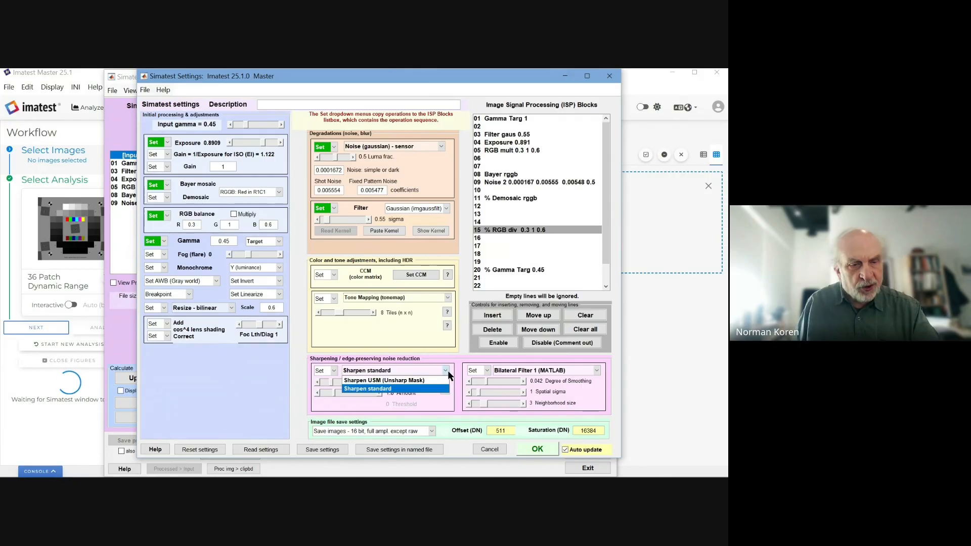
{"action": "left_click", "coordinate": [447, 371]}
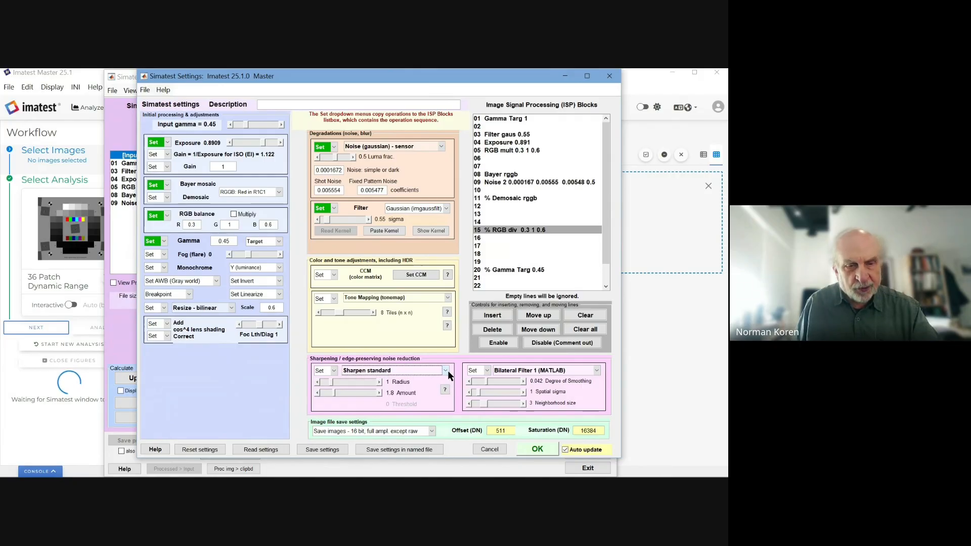
{"action": "left_click", "coordinate": [599, 371]}
{"action": "left_click", "coordinate": [599, 372]}
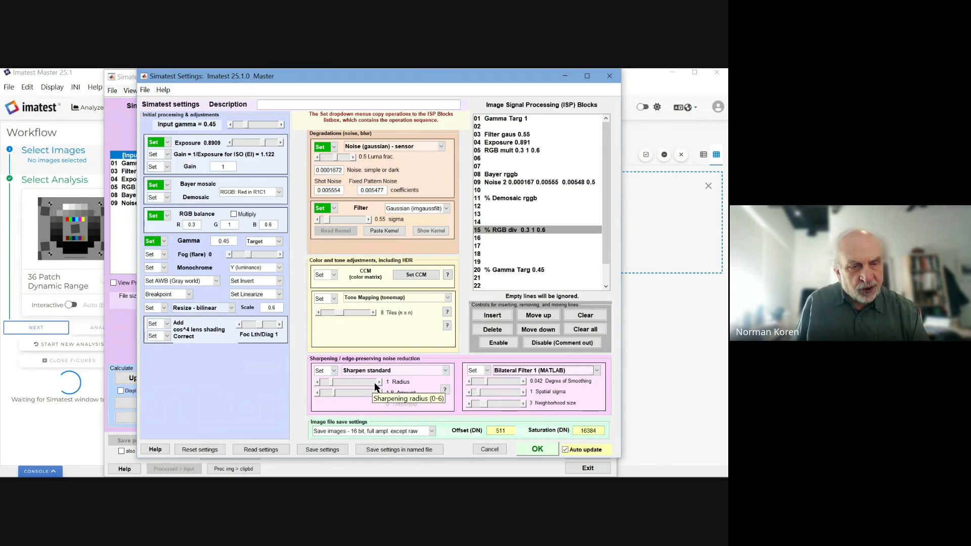
Step: Set Sharpen Std to radius 1.5 and amount 2, then clear the commented line 17
{"action": "left_click", "coordinate": [363, 380]}
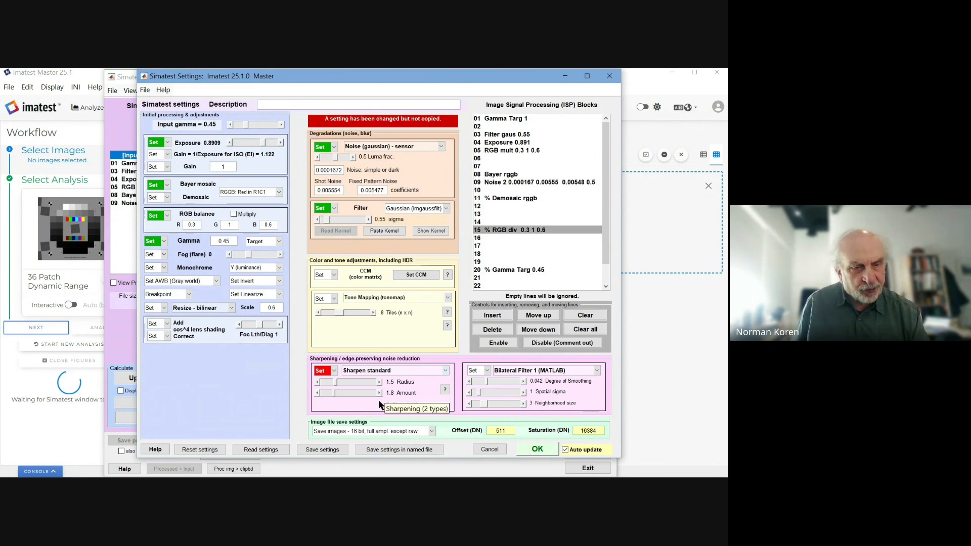
{"action": "left_click", "coordinate": [379, 394]}
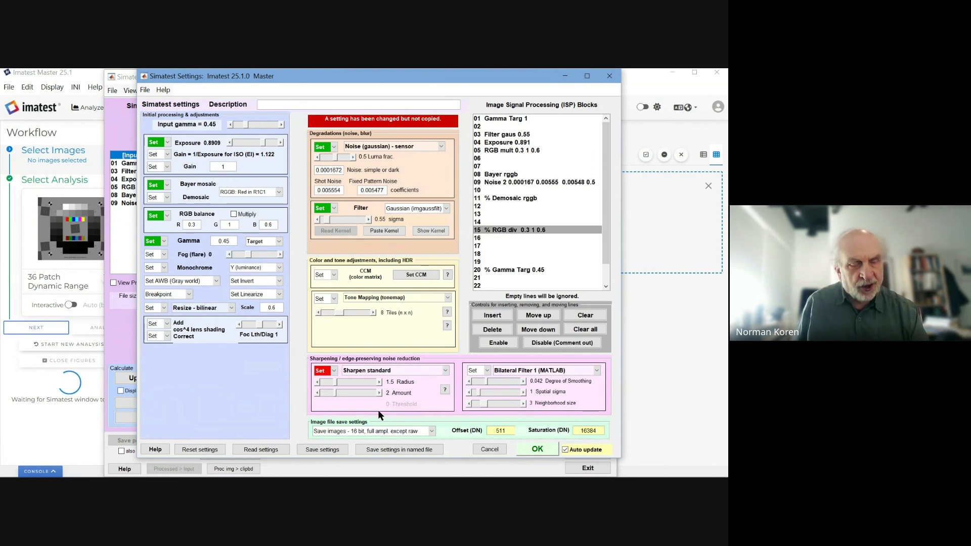
{"action": "left_click", "coordinate": [334, 370]}
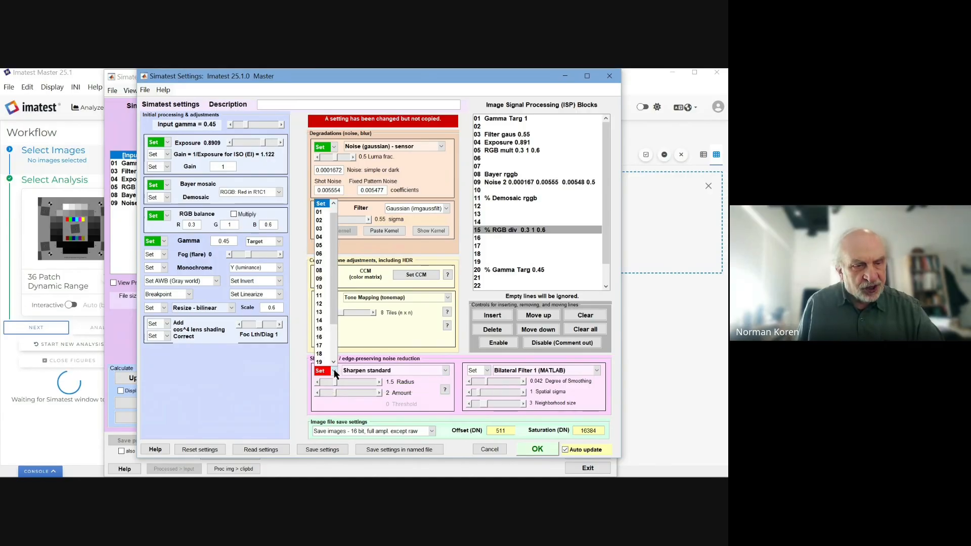
{"action": "left_click", "coordinate": [322, 344]}
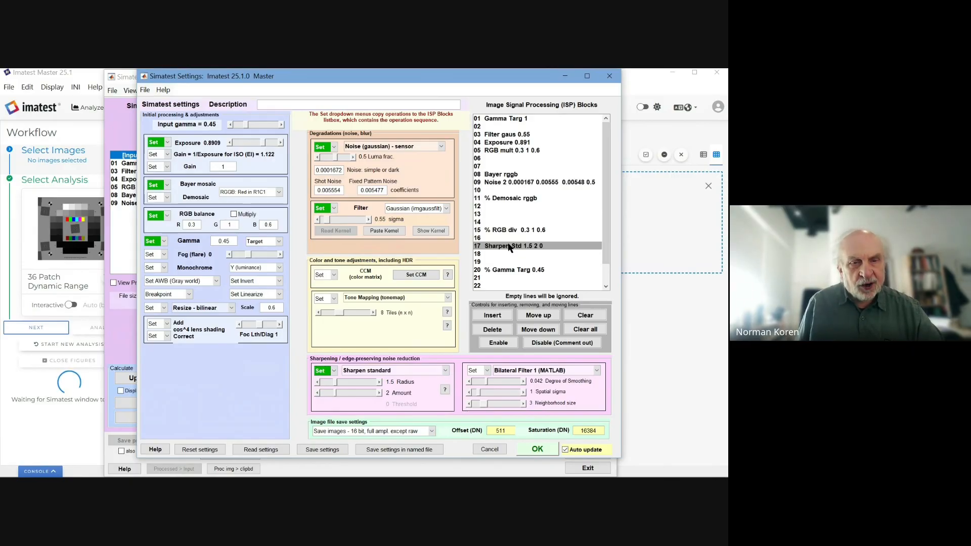
{"action": "left_click", "coordinate": [538, 344]}
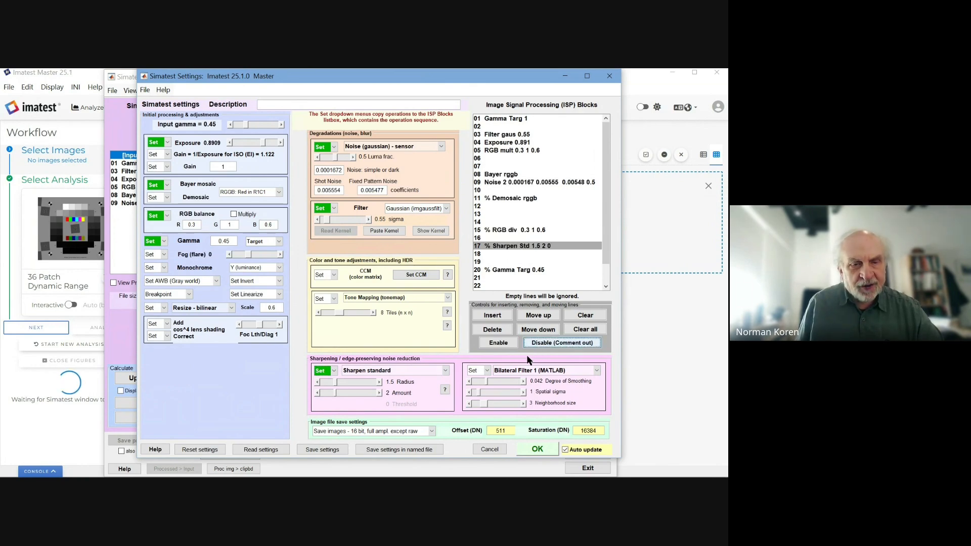
{"action": "left_click", "coordinate": [583, 316]}
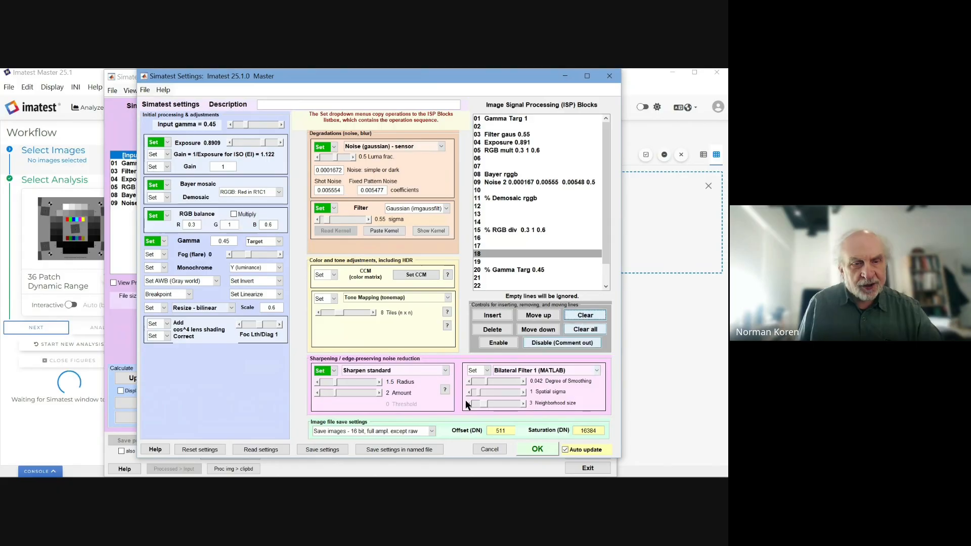
Step: Save the settings to process the chart with gaus 0.55, 0.891 exposure, Bayer rggb and Noise 2
{"action": "left_click", "coordinate": [536, 449]}
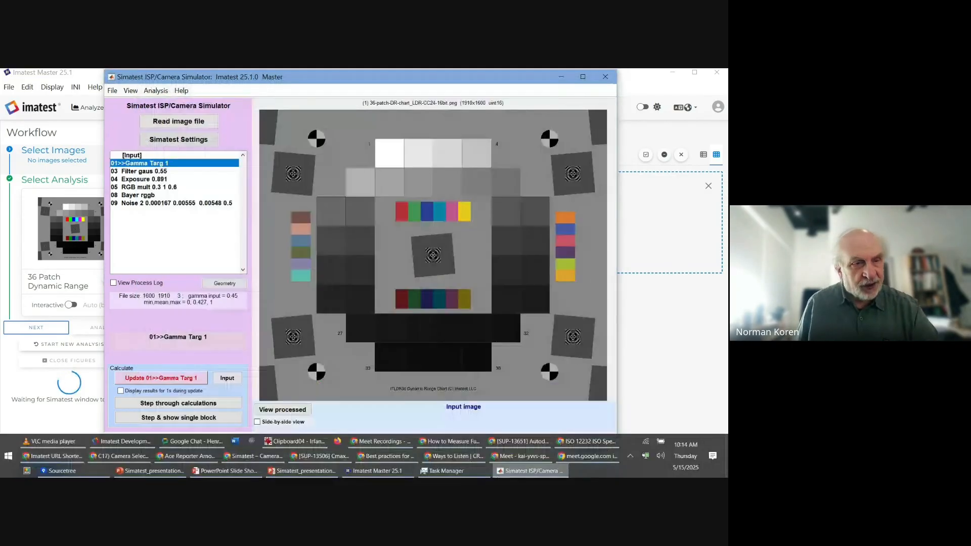
{"action": "mouse_move", "coordinate": [531, 470]}
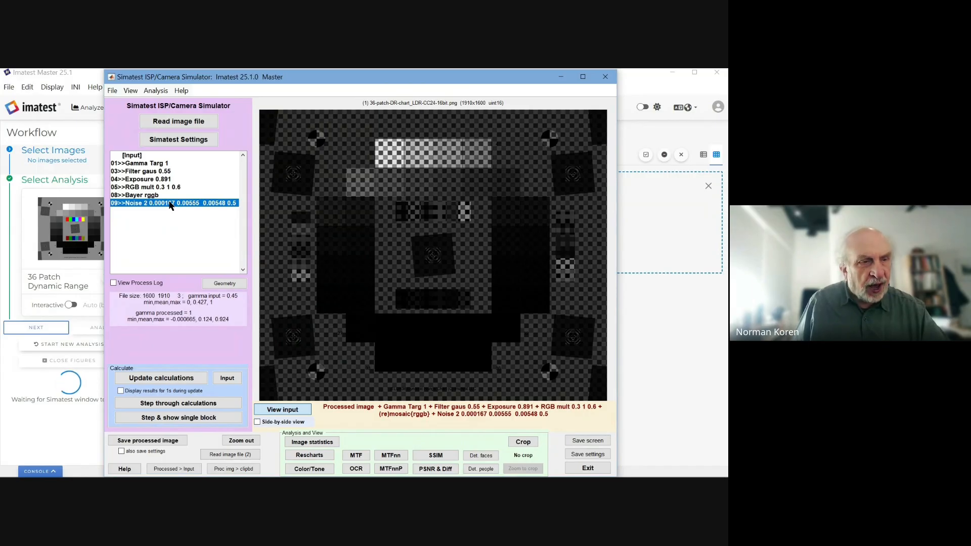
{"action": "left_click_drag", "start_coordinate": [294, 77], "coordinate": [309, 77]}
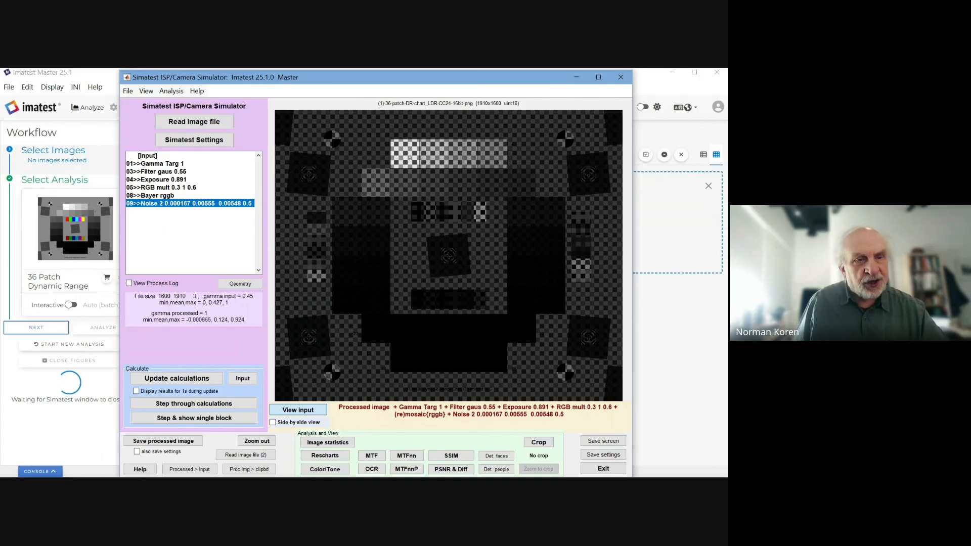
{"action": "left_click_drag", "start_coordinate": [409, 161], "coordinate": [429, 177]}
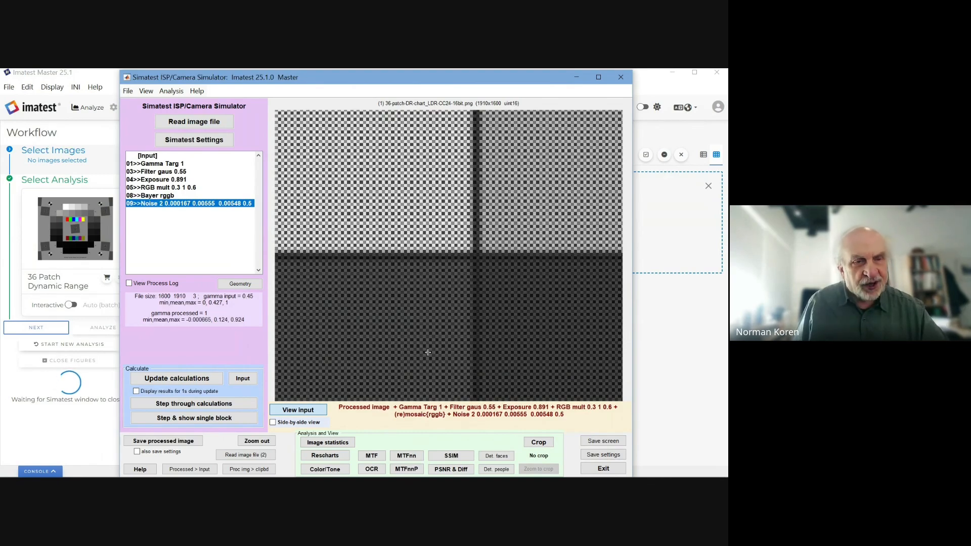
{"action": "left_click_drag", "start_coordinate": [419, 204], "coordinate": [503, 286]}
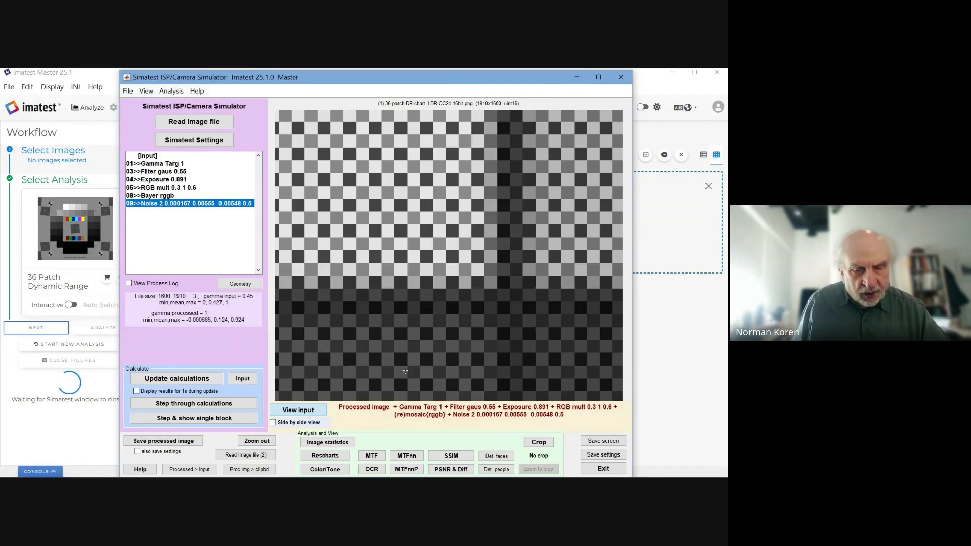
{"action": "double_click", "coordinate": [366, 338]}
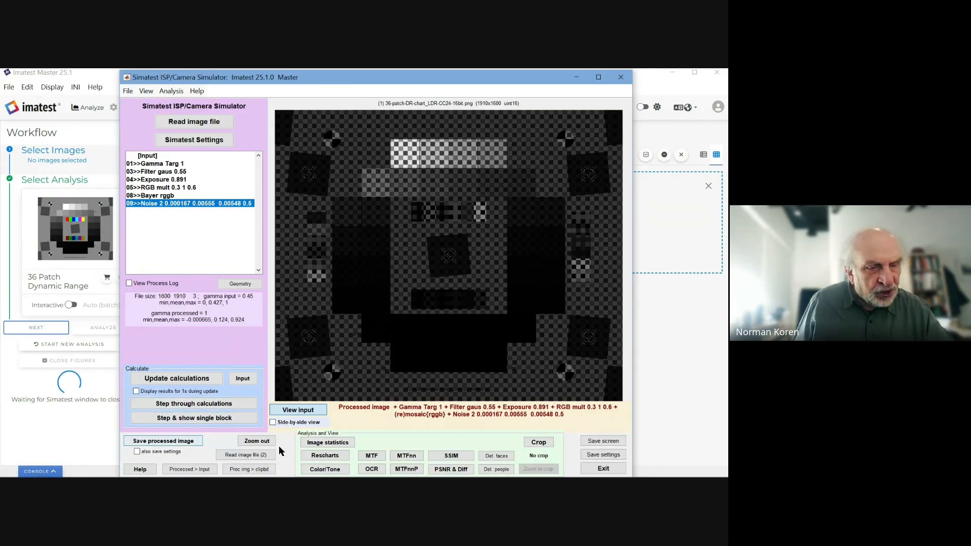
Step: Send the processed chart to Color/Tone Interactive, keeping the 36-patch Dyn Rng chart type
{"action": "left_click", "coordinate": [322, 472]}
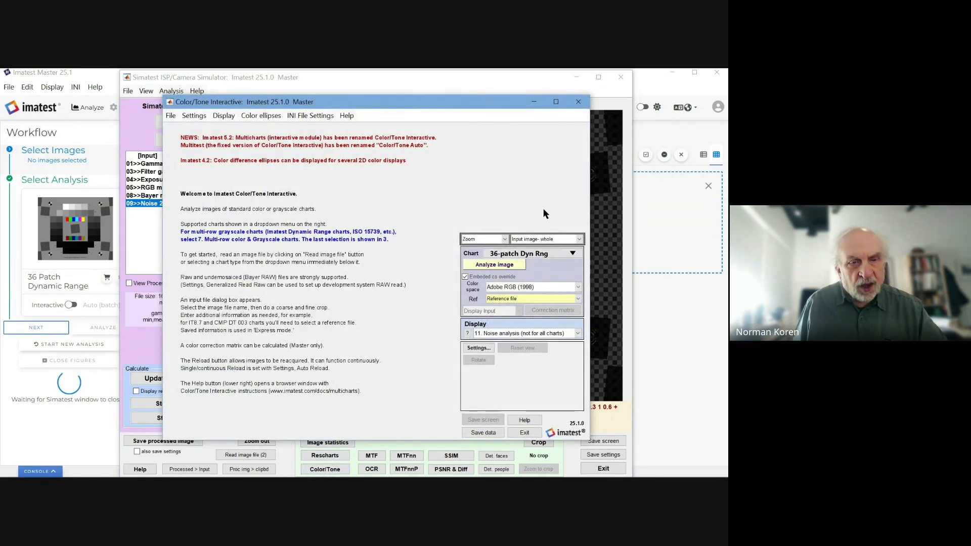
{"action": "left_click", "coordinate": [573, 253]}
{"action": "mouse_move", "coordinate": [568, 274]}
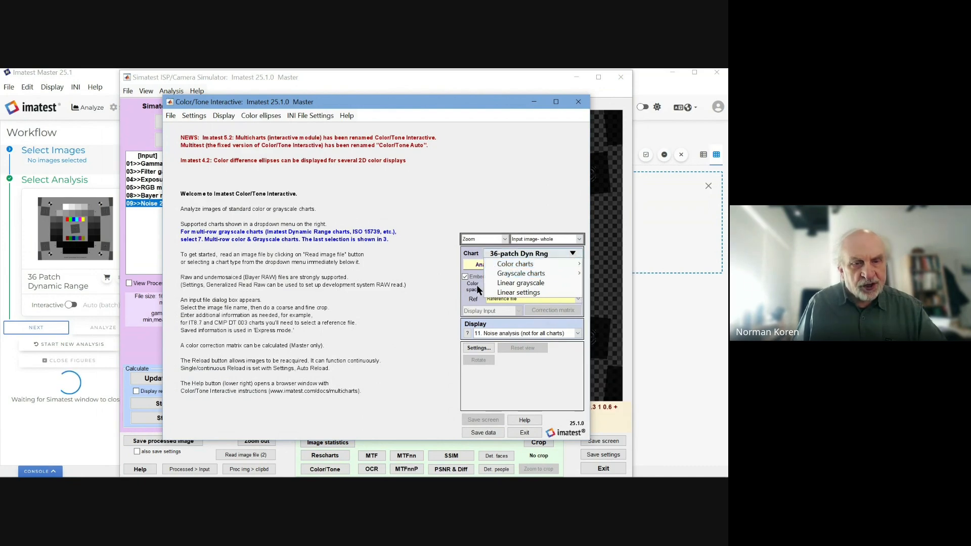
{"action": "left_click", "coordinate": [444, 274]}
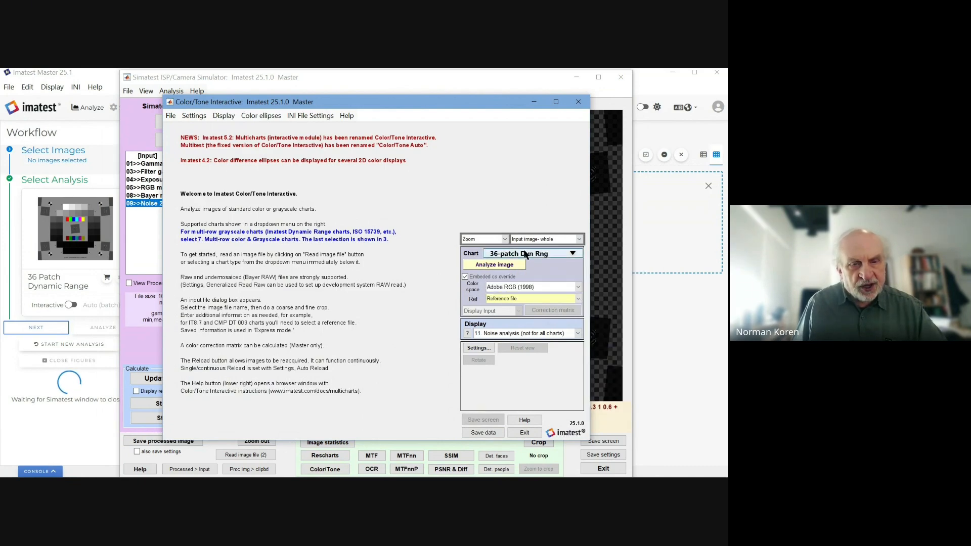
Step: Analyze the chart as Bayer RAW G(r) and accept the detected ROI in Express mode
{"action": "left_click", "coordinate": [502, 266]}
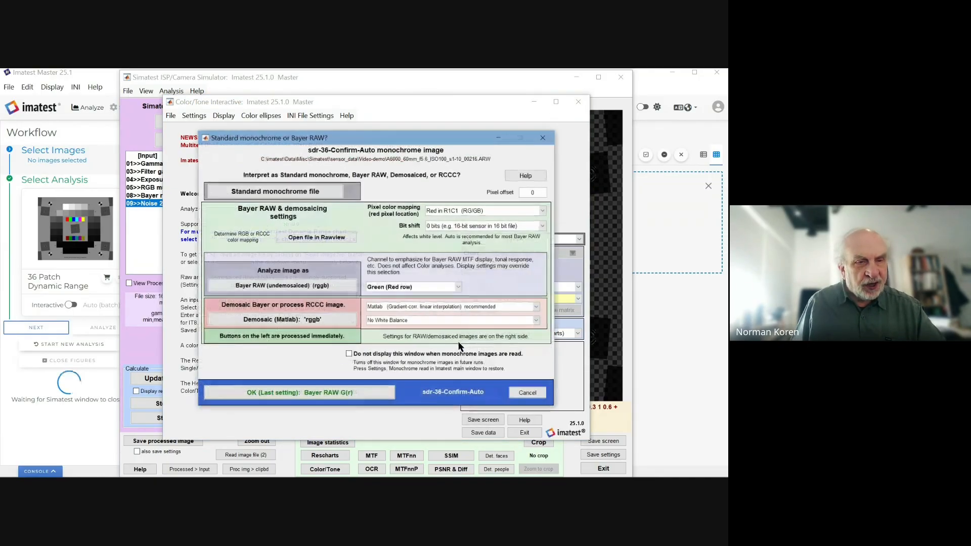
{"action": "left_click", "coordinate": [332, 393]}
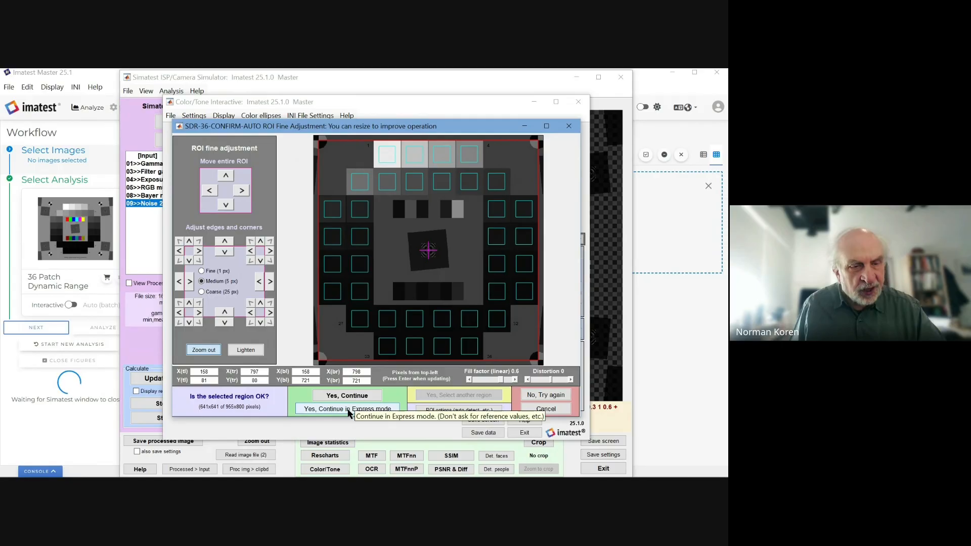
{"action": "left_click", "coordinate": [347, 409]}
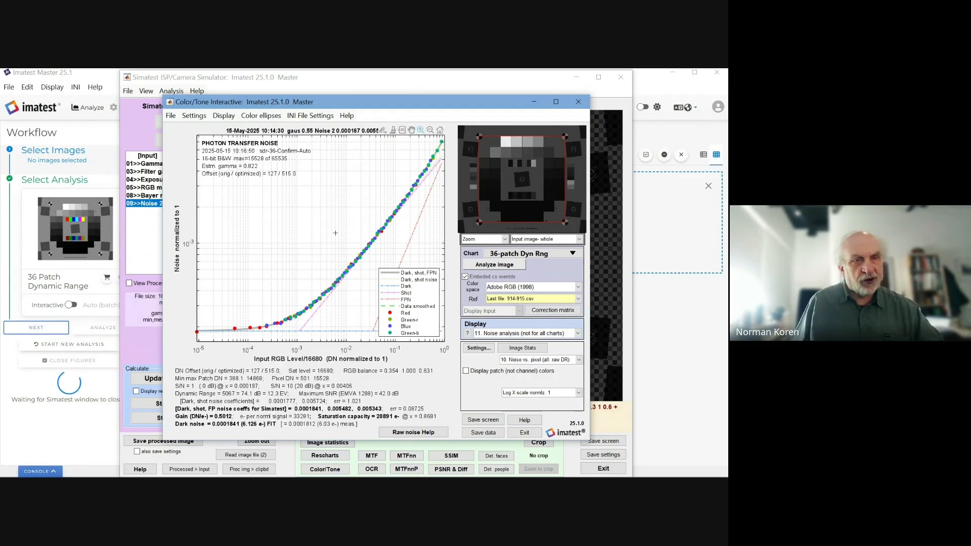
Step: Move the noise results window showing 12.3 EV dynamic range and 28891 e- saturation
{"action": "left_click_drag", "start_coordinate": [383, 104], "coordinate": [281, 96]}
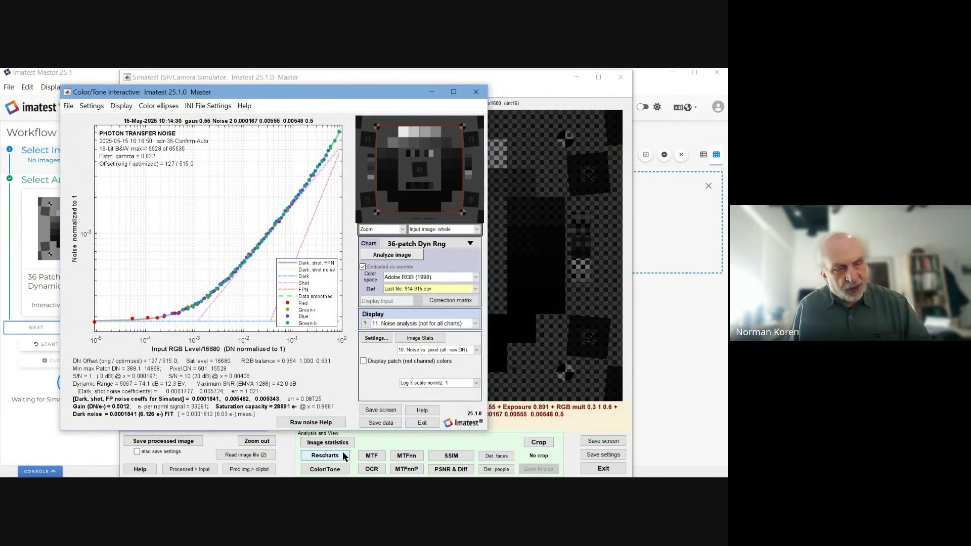
Step: Show the results screen in IrfanView, move it aside, and close Color/Tone Interactive
{"action": "left_click", "coordinate": [378, 409]}
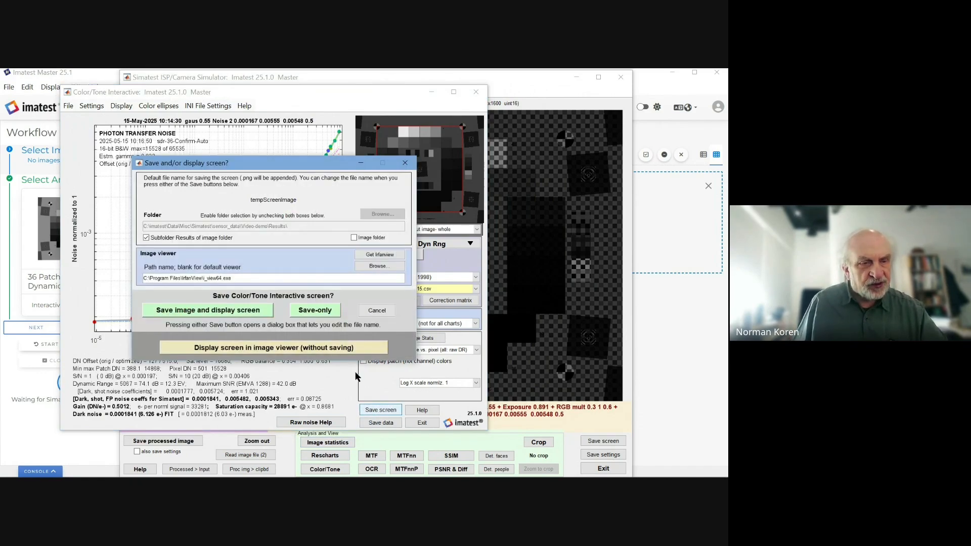
{"action": "left_click", "coordinate": [324, 347]}
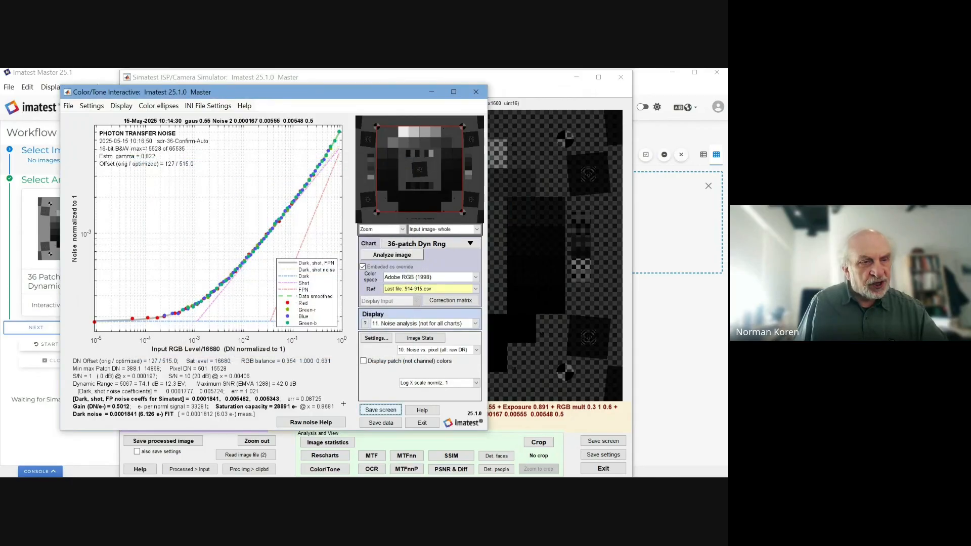
{"action": "left_click_drag", "start_coordinate": [236, 96], "coordinate": [727, 75]}
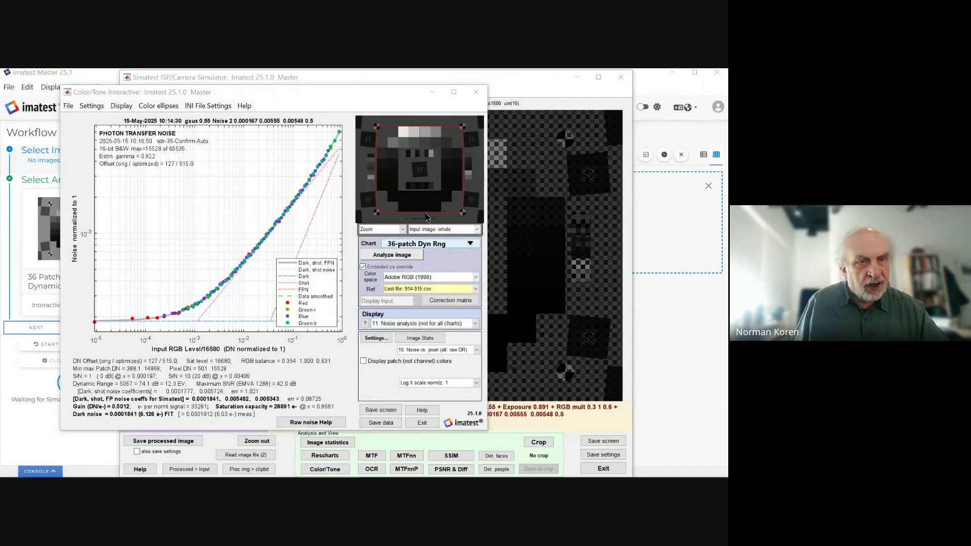
{"action": "left_click", "coordinate": [474, 95]}
{"action": "left_click", "coordinate": [474, 94]}
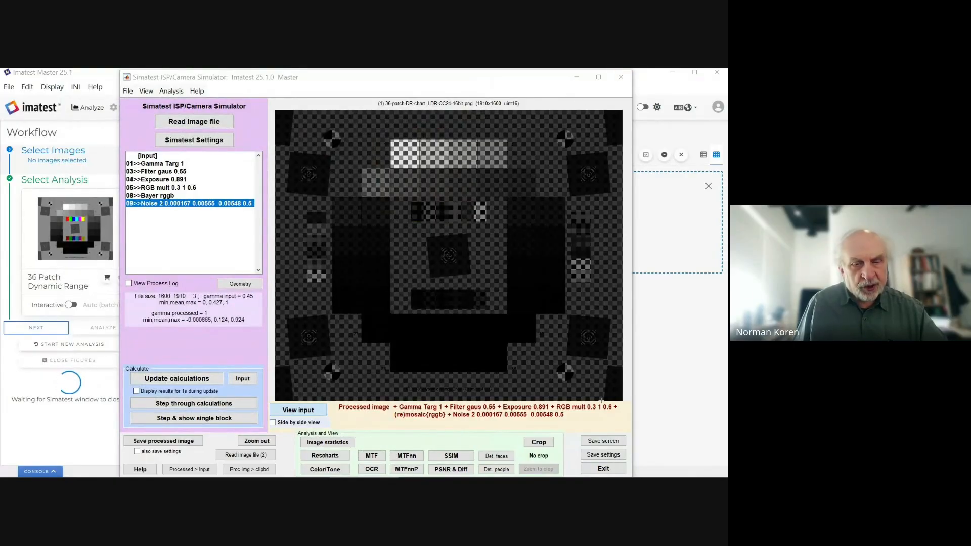
Step: Exit Simatest and select the ISO 100 A6000 ARW capture as the source image
{"action": "left_click", "coordinate": [603, 468]}
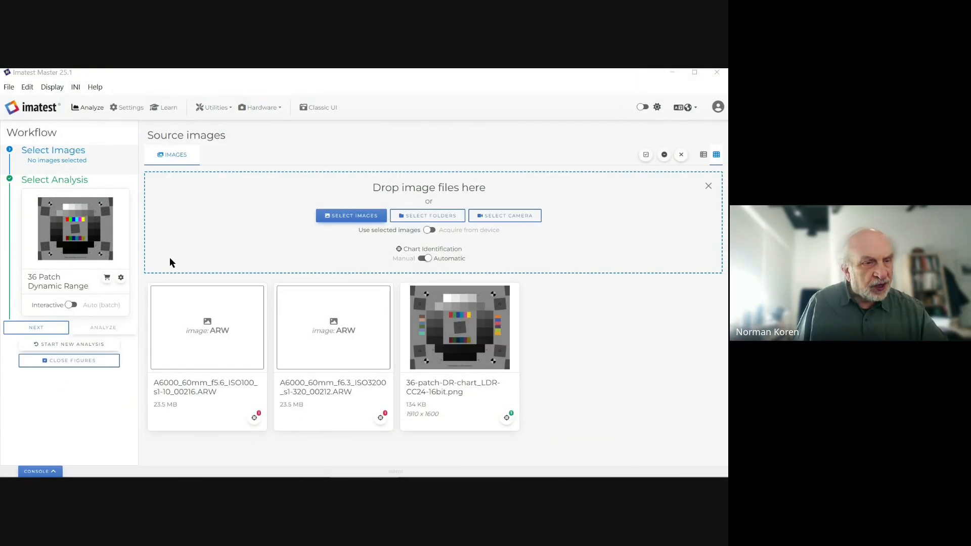
{"action": "mouse_move", "coordinate": [366, 340]}
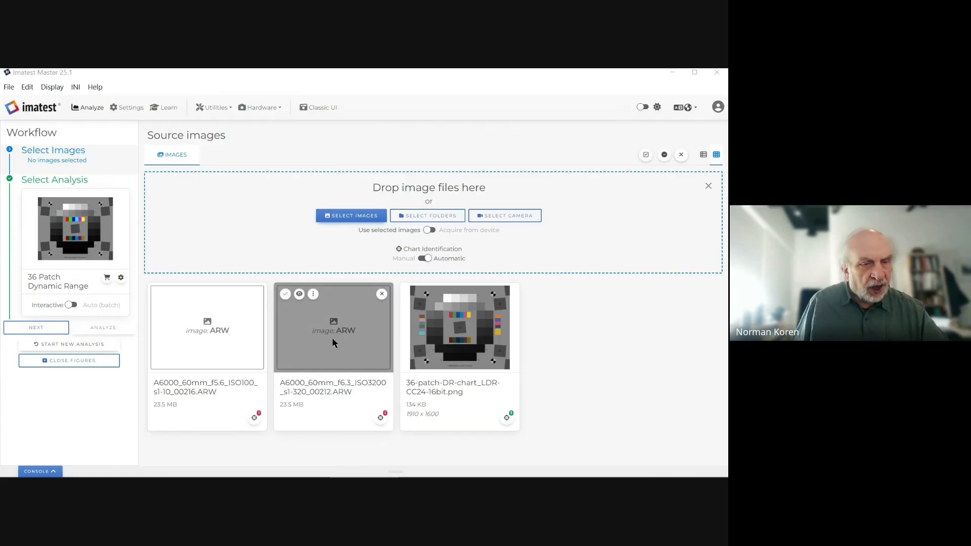
{"action": "left_click", "coordinate": [207, 344]}
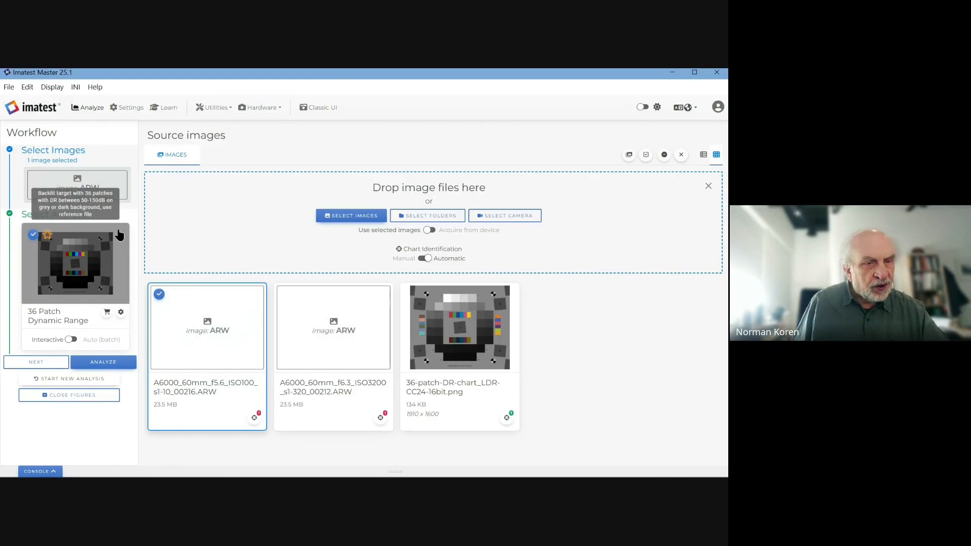
Step: Open the image file browser and cancel it without adding any images
{"action": "mouse_move", "coordinate": [286, 299]}
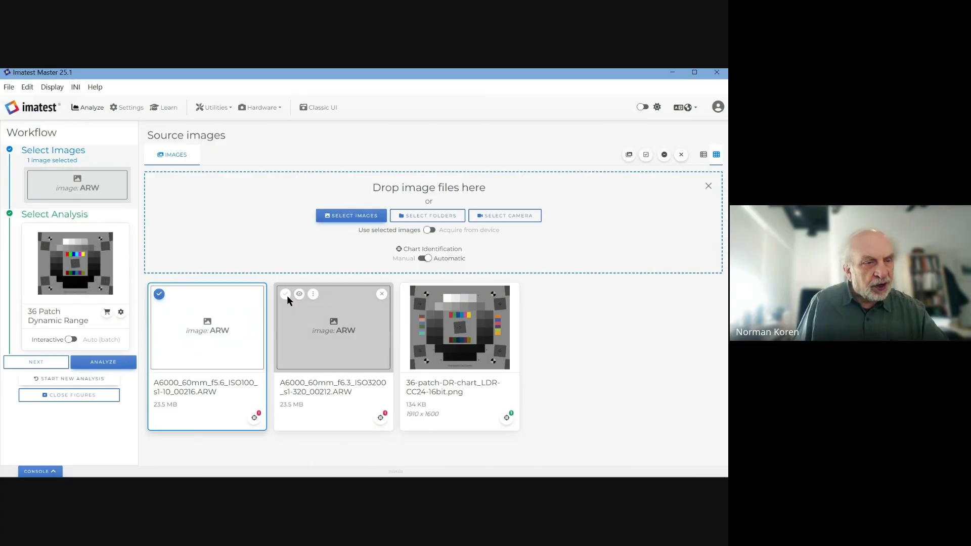
{"action": "left_click", "coordinate": [343, 214]}
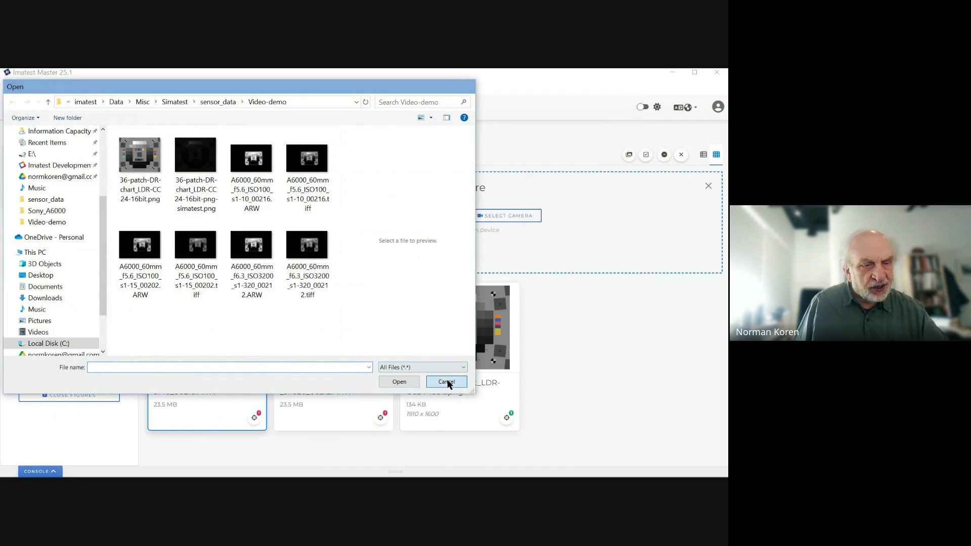
{"action": "left_click", "coordinate": [445, 380]}
{"action": "mouse_move", "coordinate": [220, 358]}
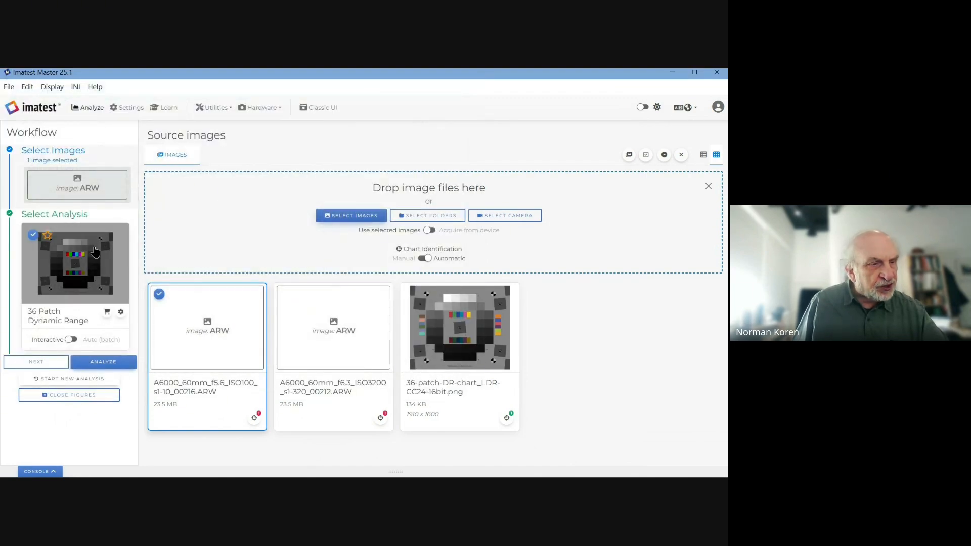
{"action": "mouse_move", "coordinate": [109, 276]}
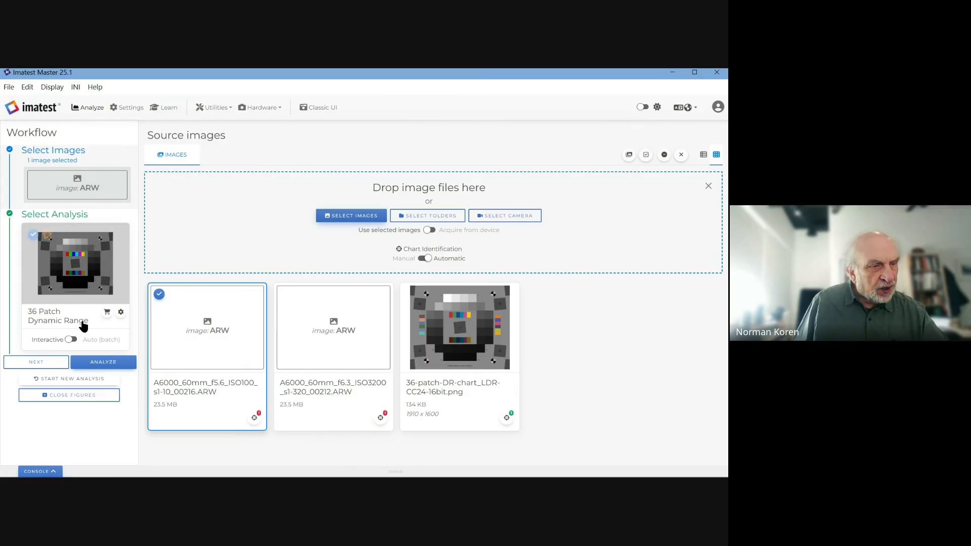
Step: Choose Slanted Edge (SFR) analysis for the ISO 100 ARW and start it
{"action": "left_click", "coordinate": [81, 270]}
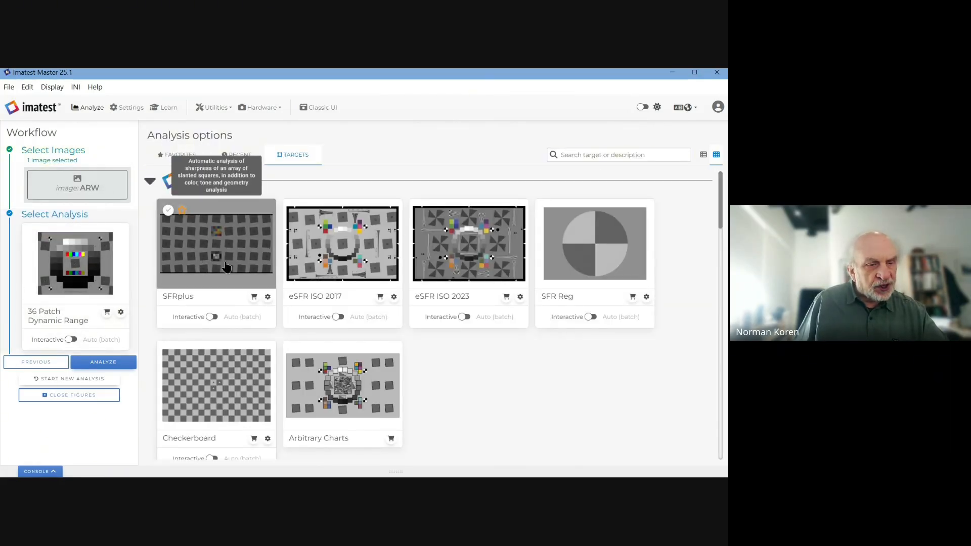
{"action": "scroll", "coordinate": [217, 278], "scroll_direction": "down", "scroll_amount": 4}
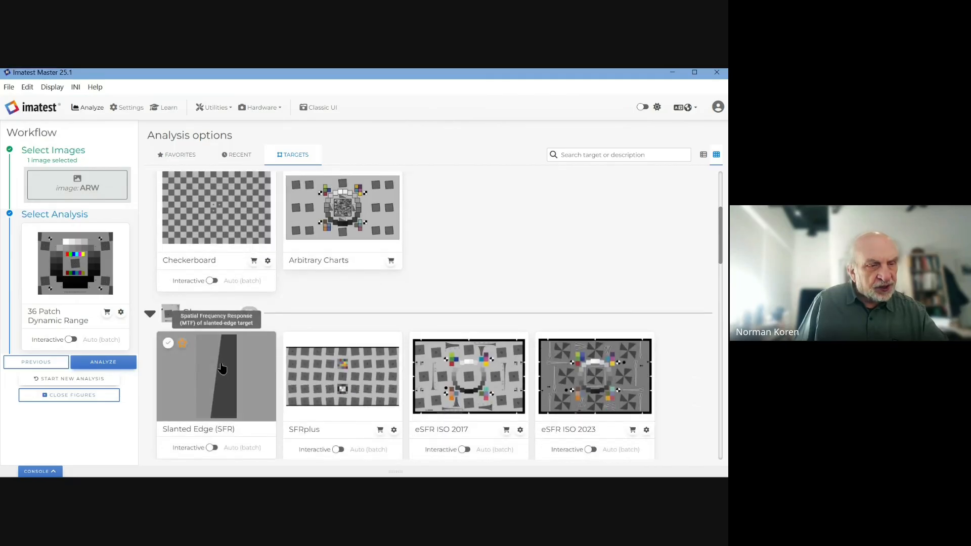
{"action": "left_click", "coordinate": [221, 368]}
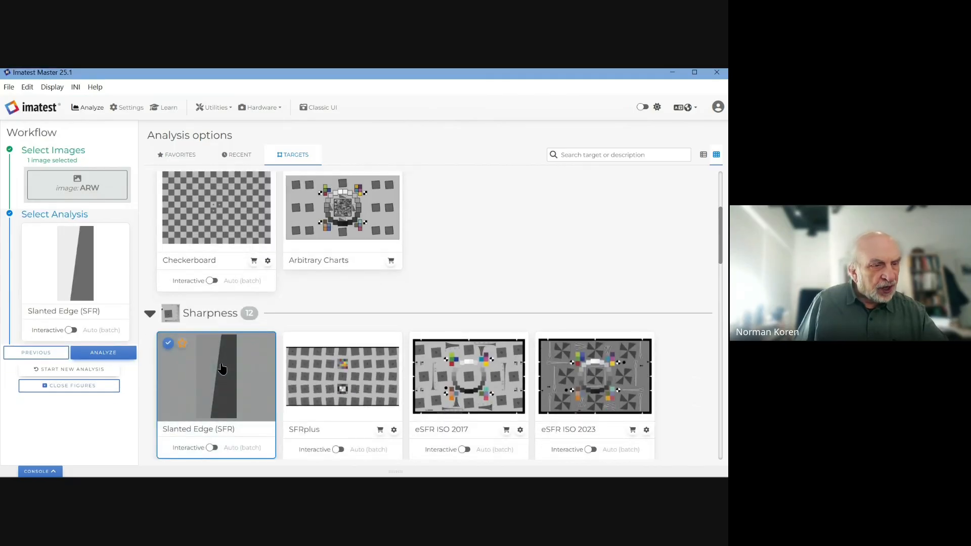
{"action": "left_click", "coordinate": [102, 355]}
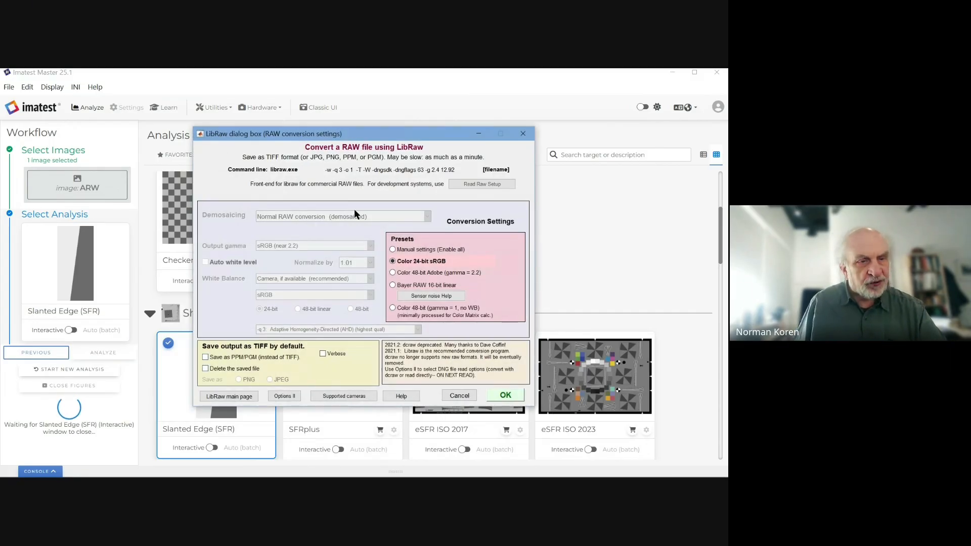
Step: Convert the ARW in LibRaw with the Bayer RAW 16-bit linear preset and load it
{"action": "left_click_drag", "start_coordinate": [431, 133], "coordinate": [463, 116]}
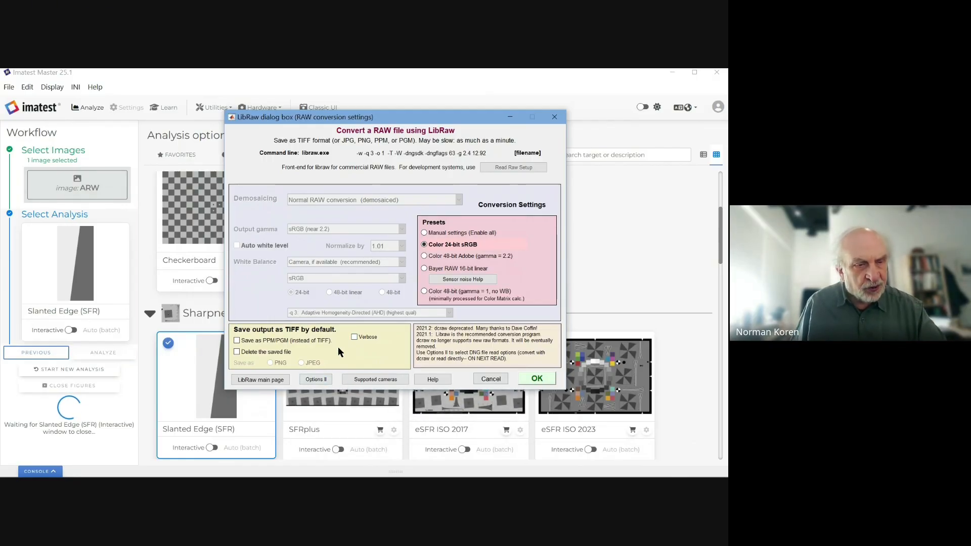
{"action": "left_click", "coordinate": [430, 268]}
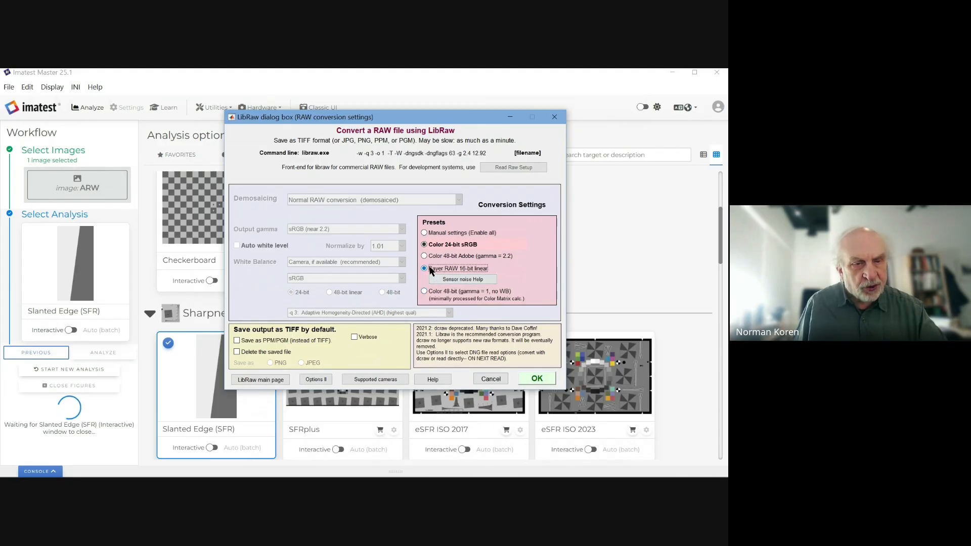
{"action": "left_click", "coordinate": [530, 379]}
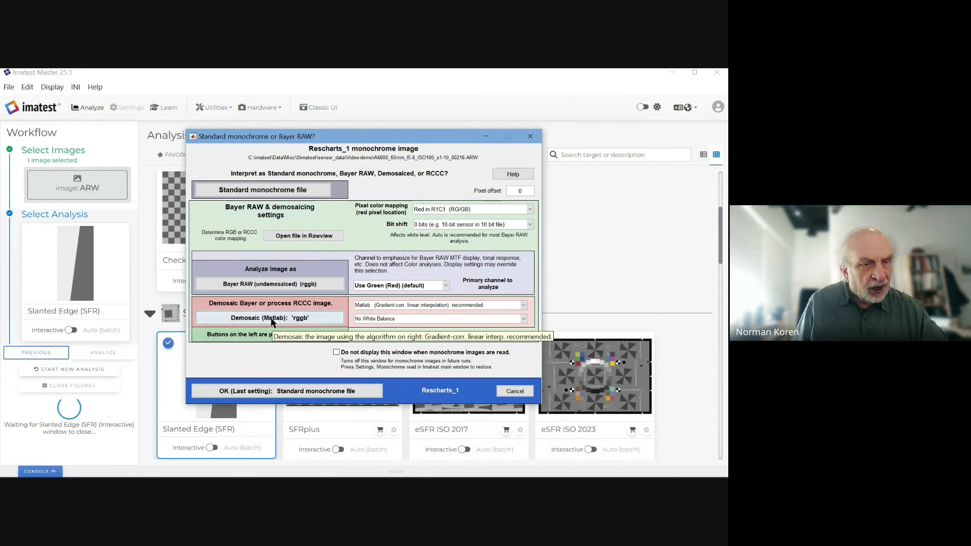
Step: Read the image as undemosaiced Bayer RAW, then cancel ROI selection and exit Rescharts
{"action": "left_click", "coordinate": [261, 284]}
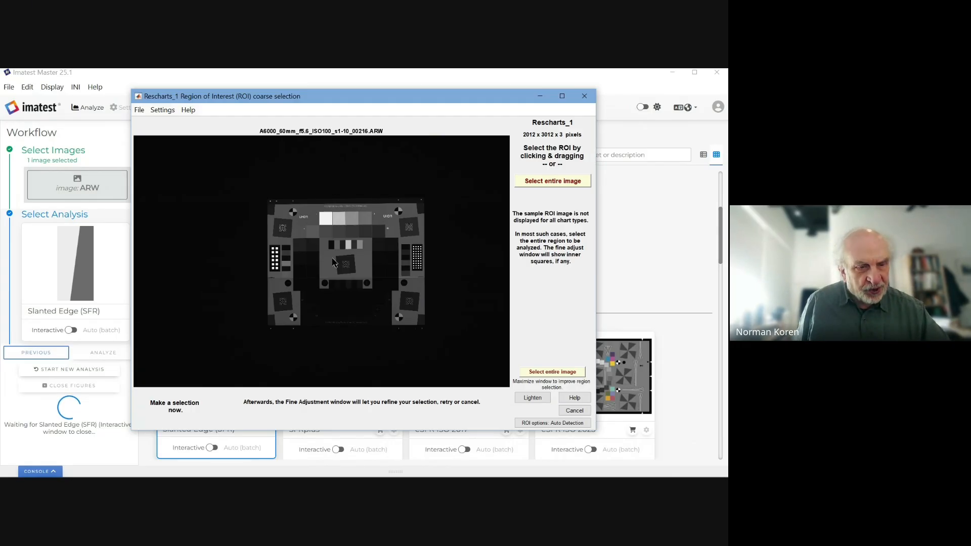
{"action": "left_click", "coordinate": [585, 96]}
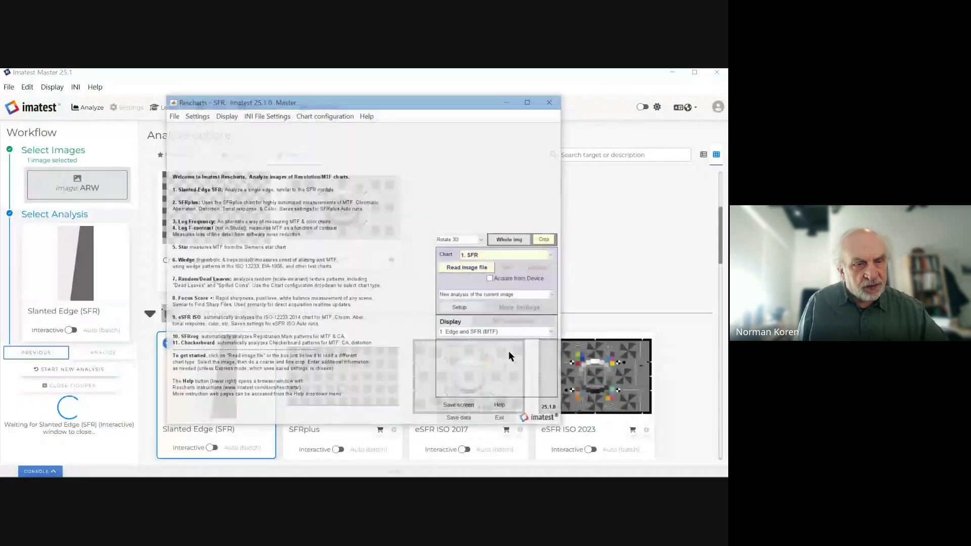
{"action": "left_click", "coordinate": [502, 420]}
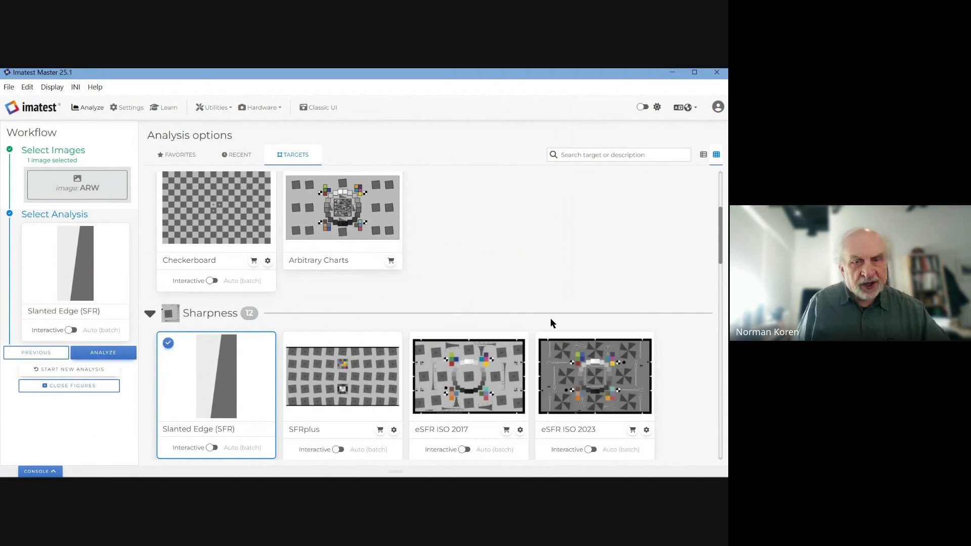
Step: Reselect the ISO 100 ARW capture as the single source image
{"action": "left_click_drag", "start_coordinate": [722, 237], "coordinate": [709, 188]}
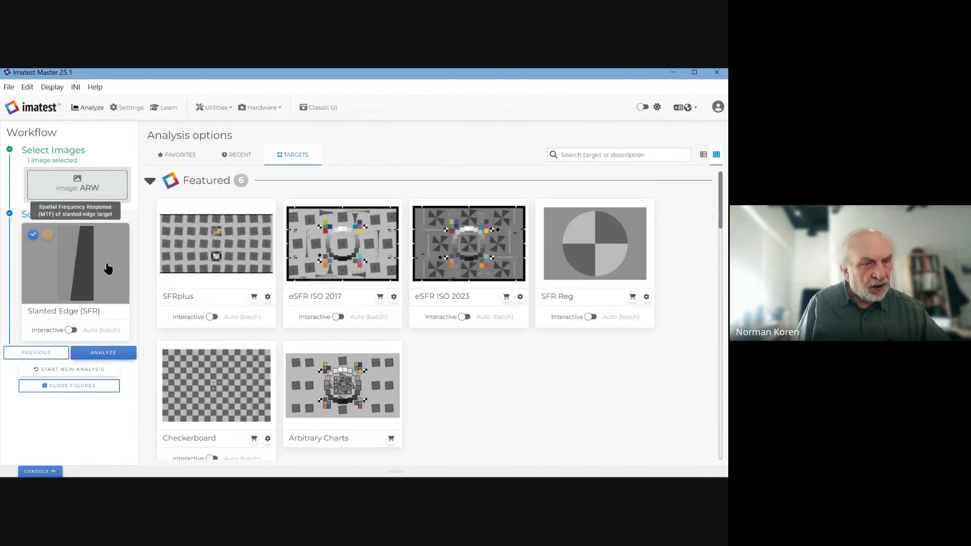
{"action": "left_click", "coordinate": [90, 182]}
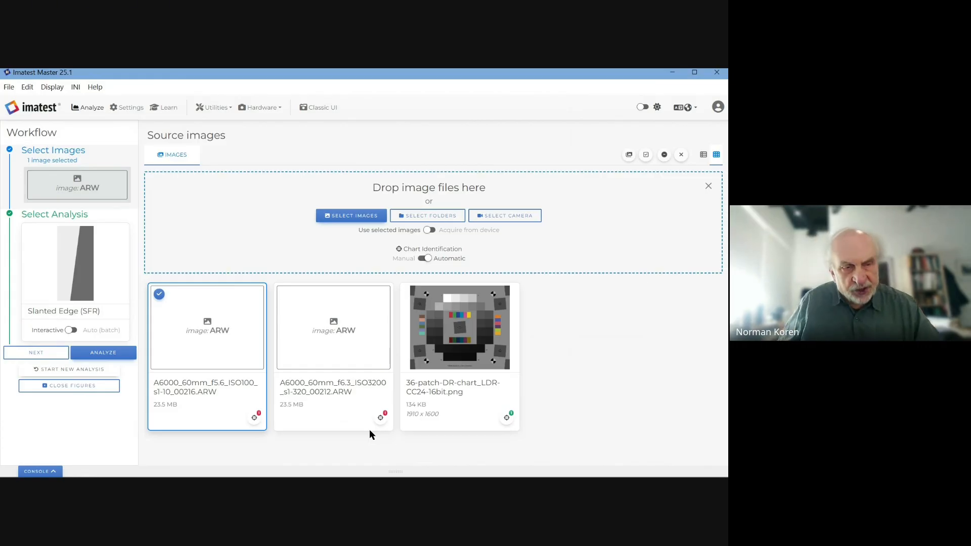
{"action": "left_click", "coordinate": [192, 328]}
{"action": "left_click", "coordinate": [192, 329]}
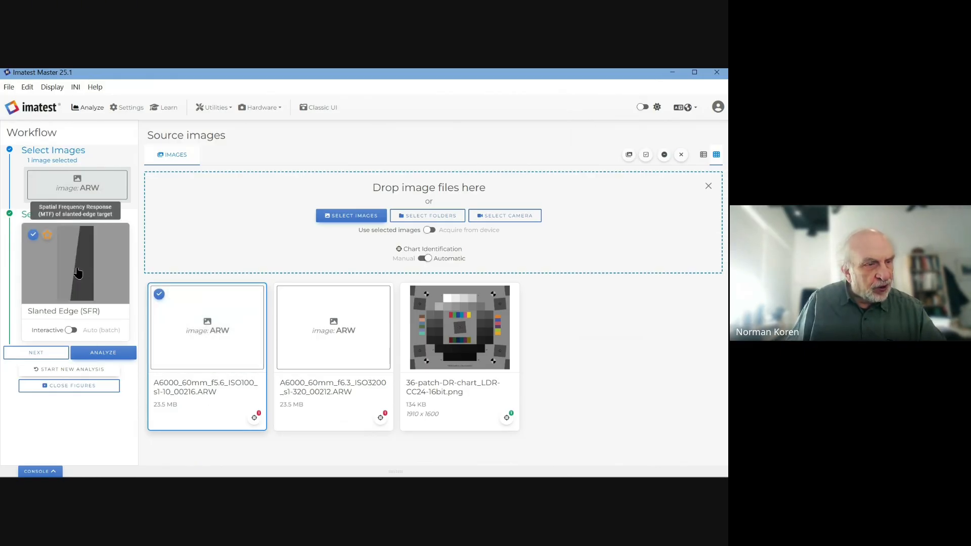
Step: Switch the analysis to 36 Patch Dynamic Range under Tone
{"action": "left_click", "coordinate": [121, 272]}
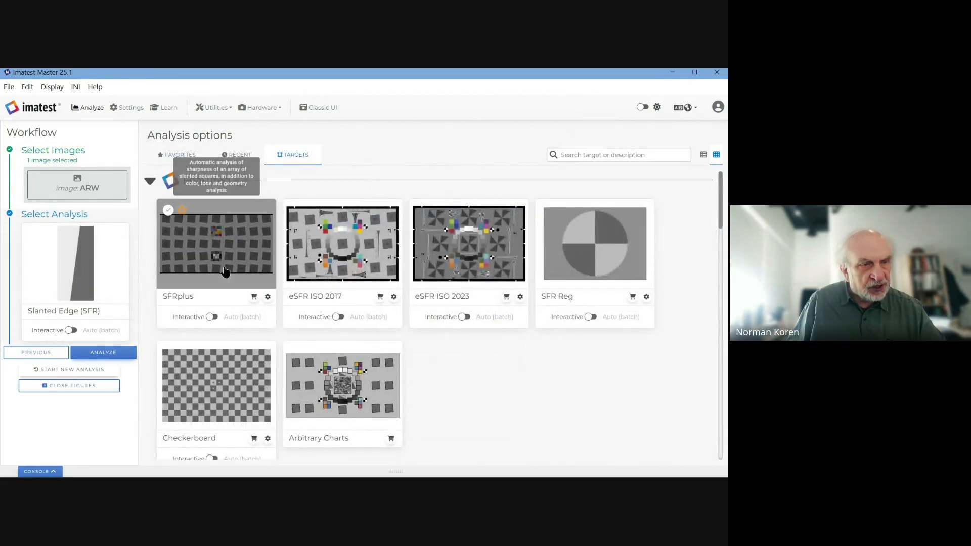
{"action": "scroll", "coordinate": [228, 295], "scroll_direction": "down", "scroll_amount": 9}
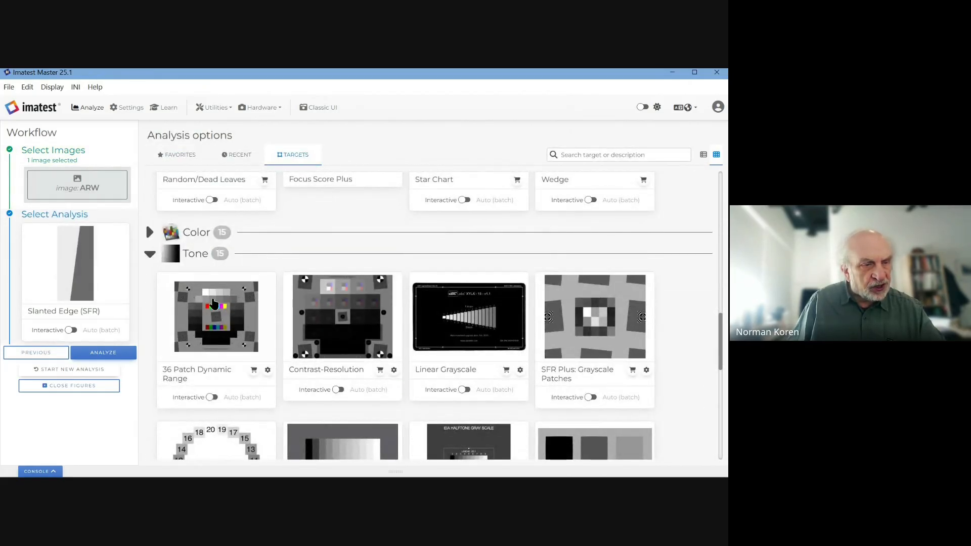
{"action": "left_click", "coordinate": [217, 310]}
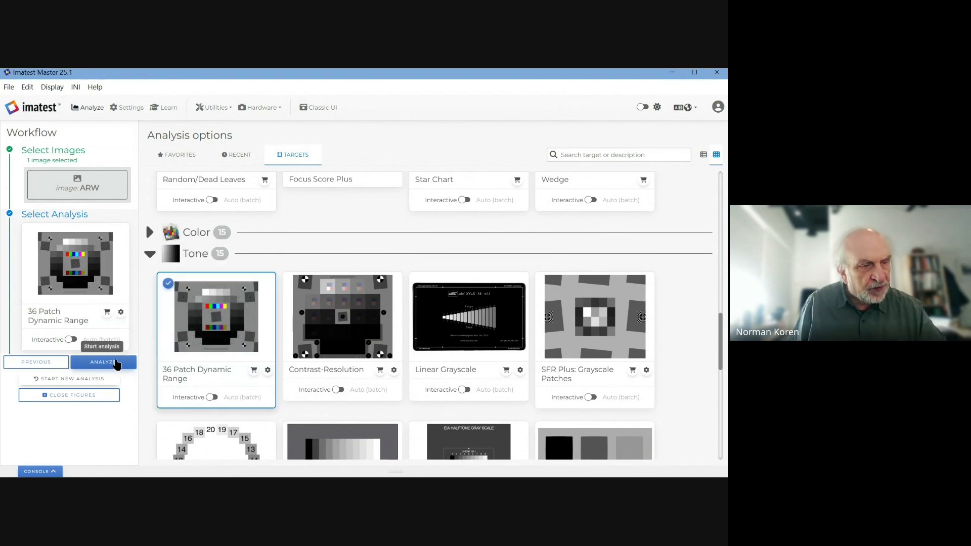
Step: Run 36 Patch Dynamic Range as Bayer RAW in Express mode, yielding 74.9 dB (12.4 EV)
{"action": "left_click", "coordinate": [115, 361]}
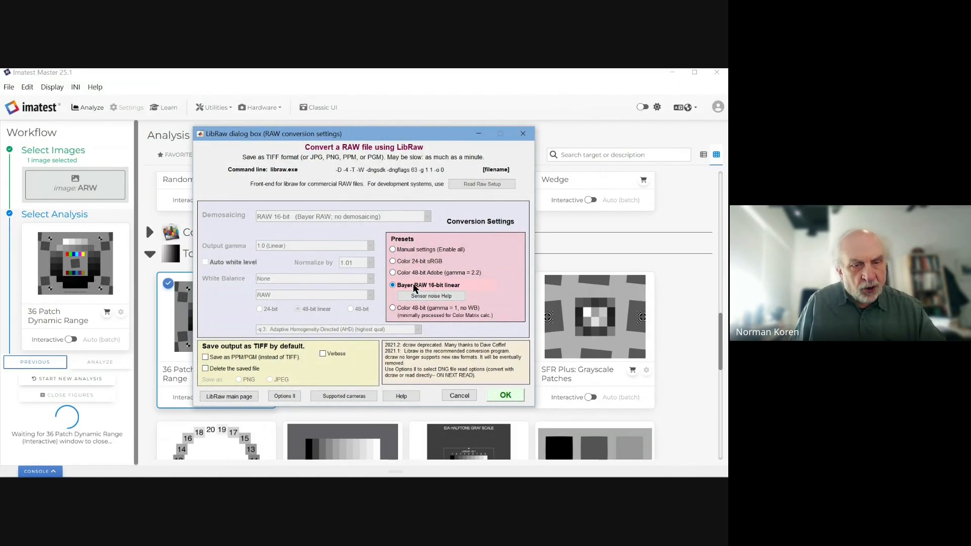
{"action": "left_click", "coordinate": [501, 397]}
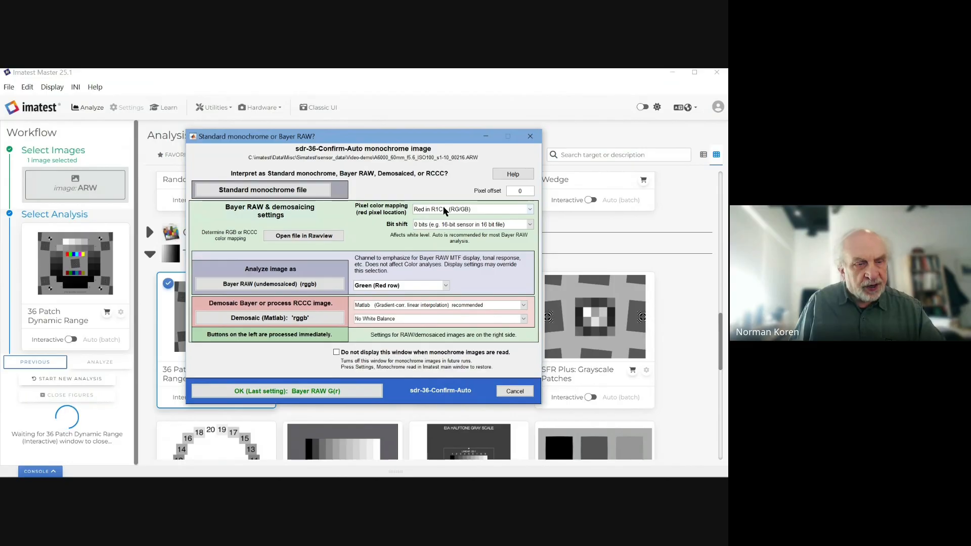
{"action": "left_click", "coordinate": [317, 392]}
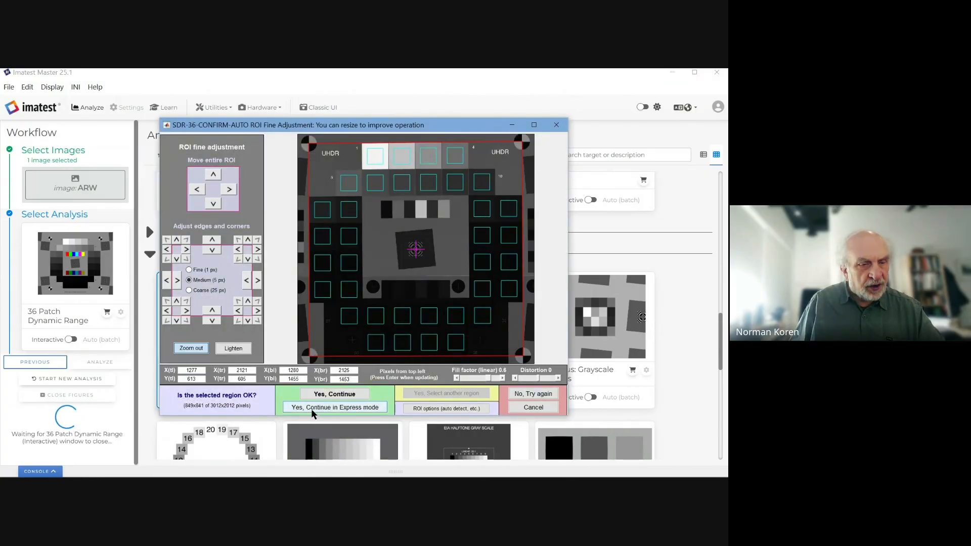
{"action": "left_click", "coordinate": [312, 409]}
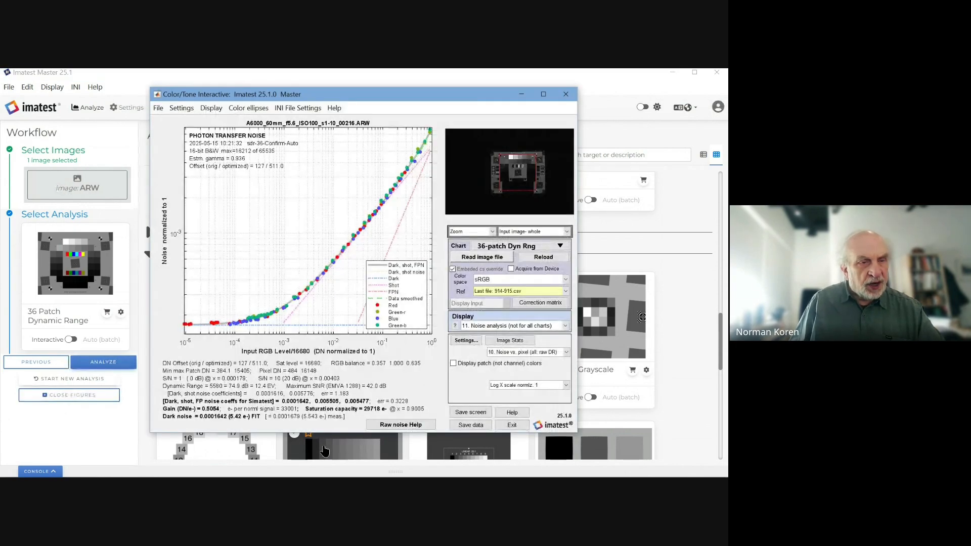
Step: Place the ISO 100 photon transfer plot beside IrfanView's simulated-chart noise plot
{"action": "left_click_drag", "start_coordinate": [426, 99], "coordinate": [287, 101]}
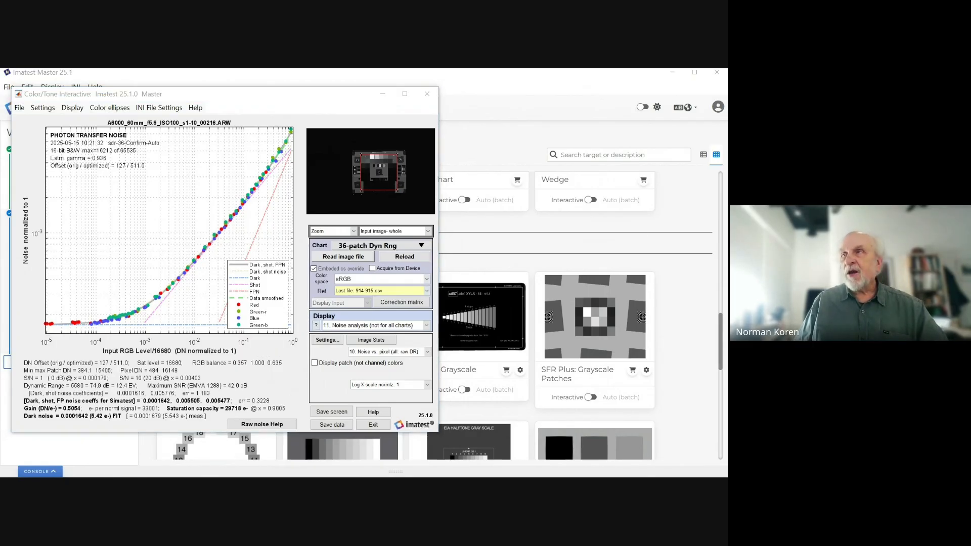
{"action": "left_click_drag", "start_coordinate": [728, 87], "coordinate": [609, 116]}
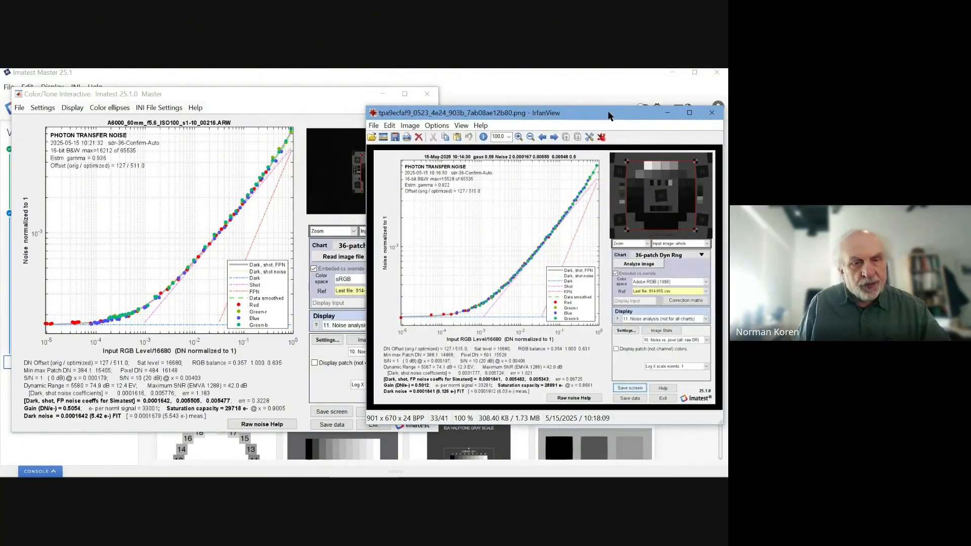
Step: Close the IrfanView simulated noise plot and the Color/Tone Interactive results window
{"action": "mouse_move", "coordinate": [481, 473]}
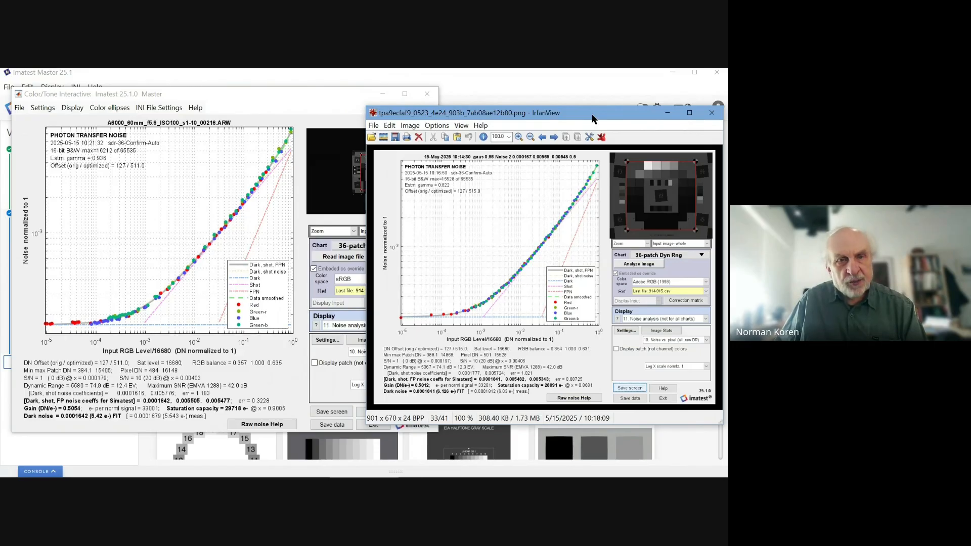
{"action": "left_click", "coordinate": [711, 112]}
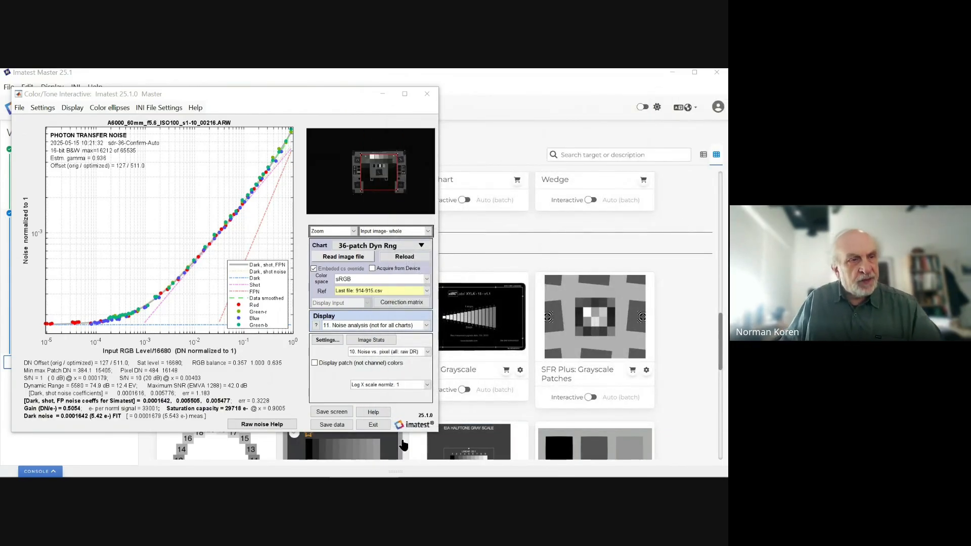
{"action": "left_click", "coordinate": [426, 97]}
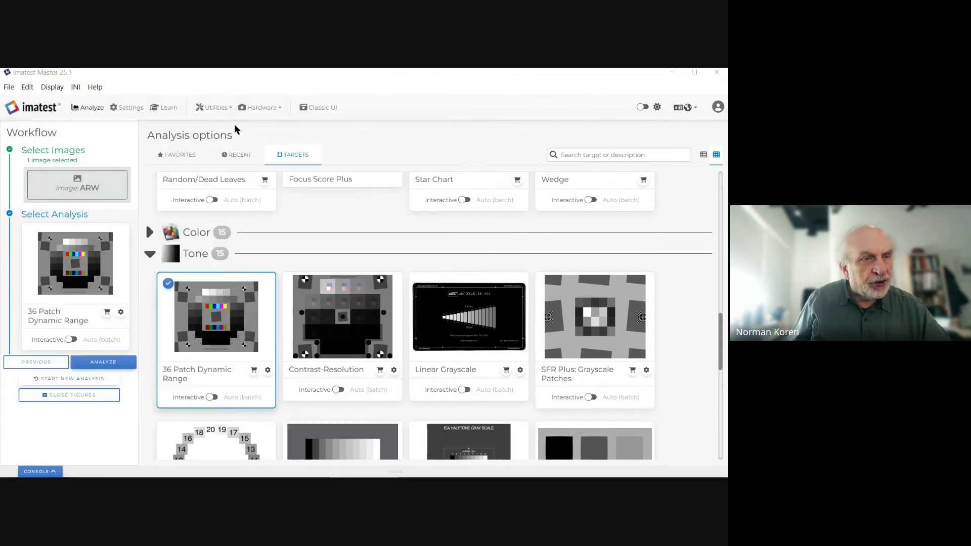
Step: Launch Simatest from Utilities and load 36-patch-DR-chart_LDR-CC24-16bit.png as its input image
{"action": "left_click", "coordinate": [215, 107]}
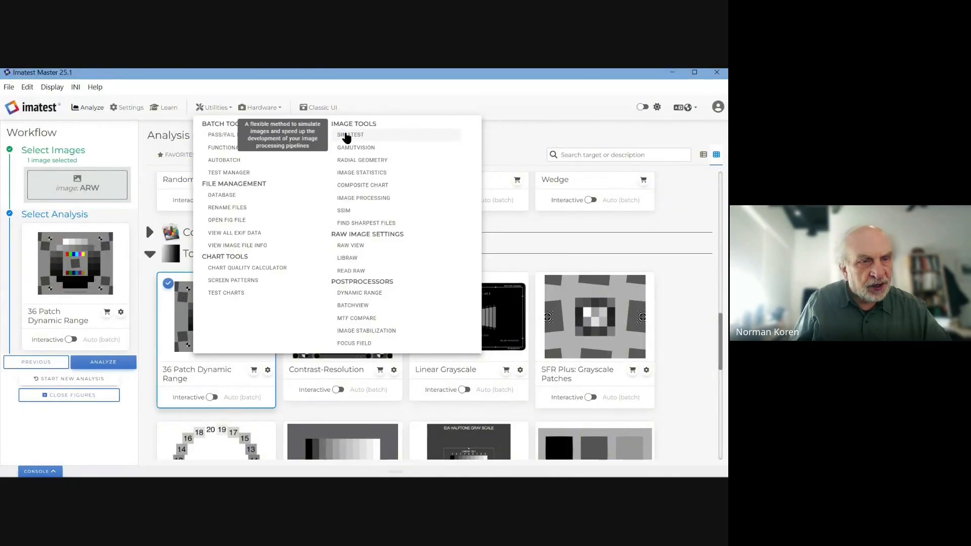
{"action": "left_click", "coordinate": [346, 135]}
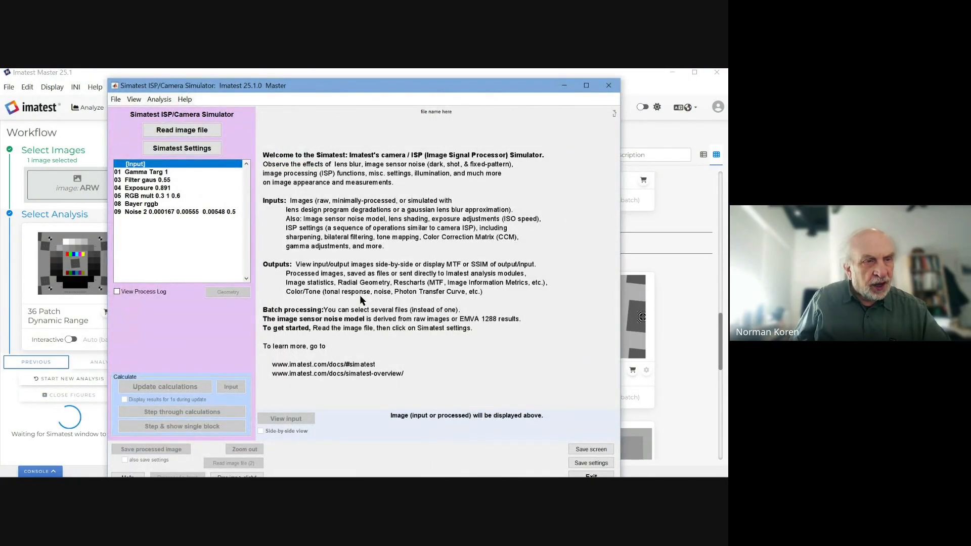
{"action": "left_click", "coordinate": [190, 130]}
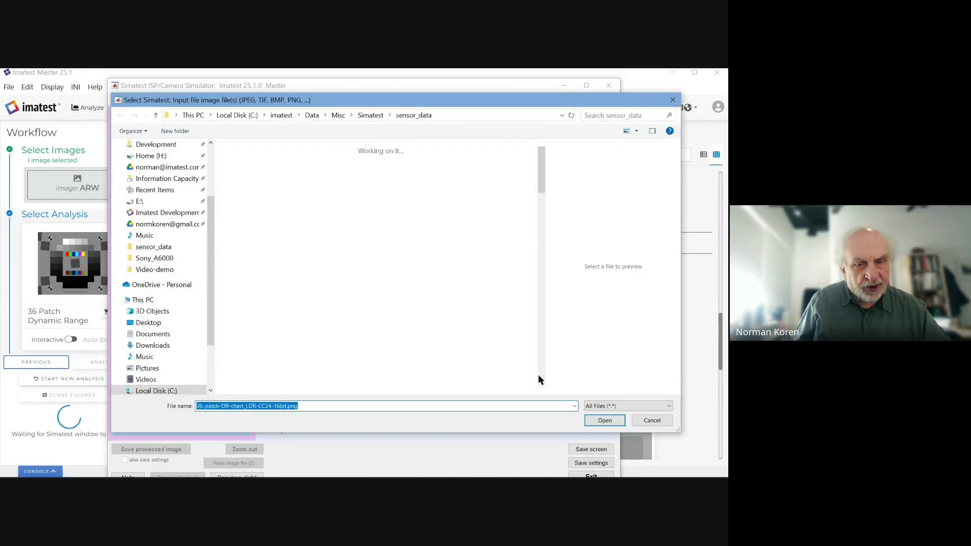
{"action": "left_click", "coordinate": [605, 421]}
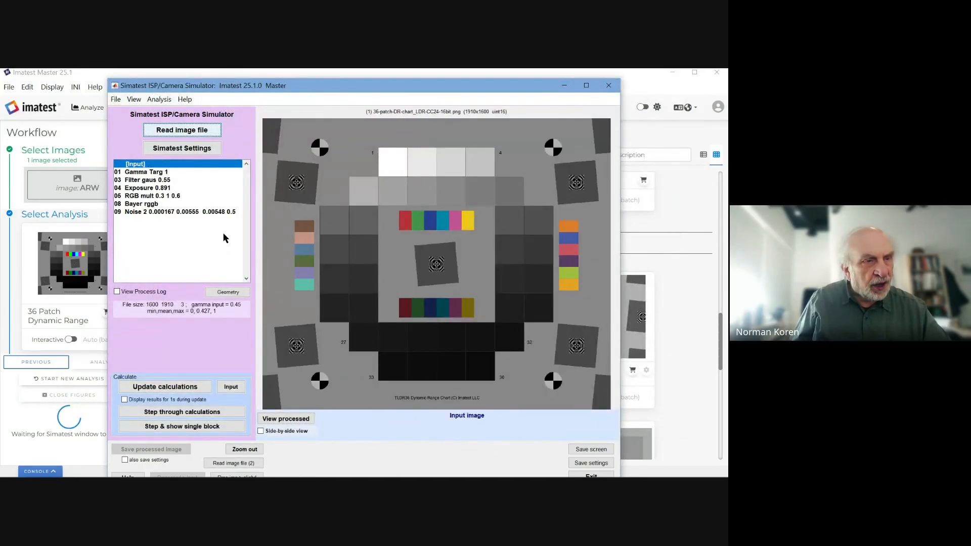
Step: Read Settings_A6000_minimal.ini from sensor_data into the Simatest settings
{"action": "left_click", "coordinate": [202, 147]}
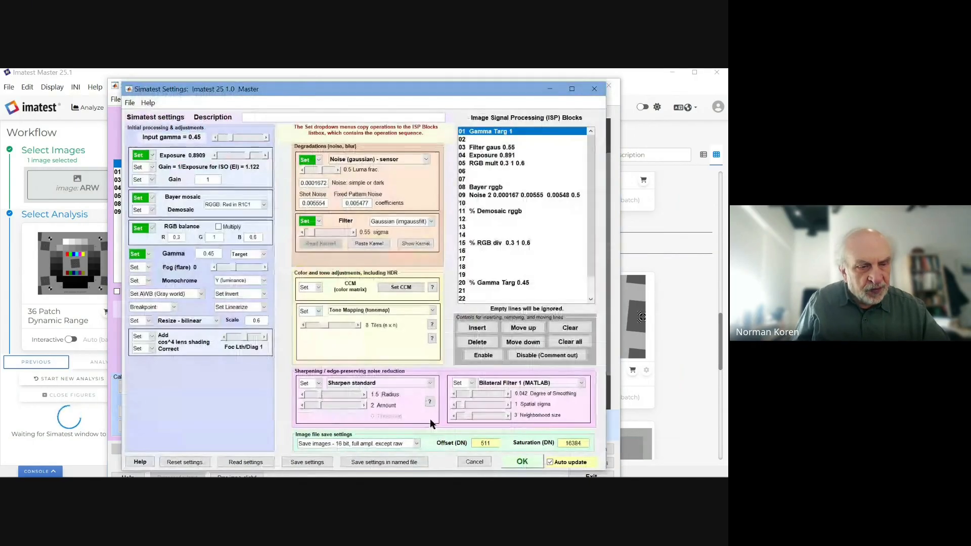
{"action": "left_click", "coordinate": [243, 462]}
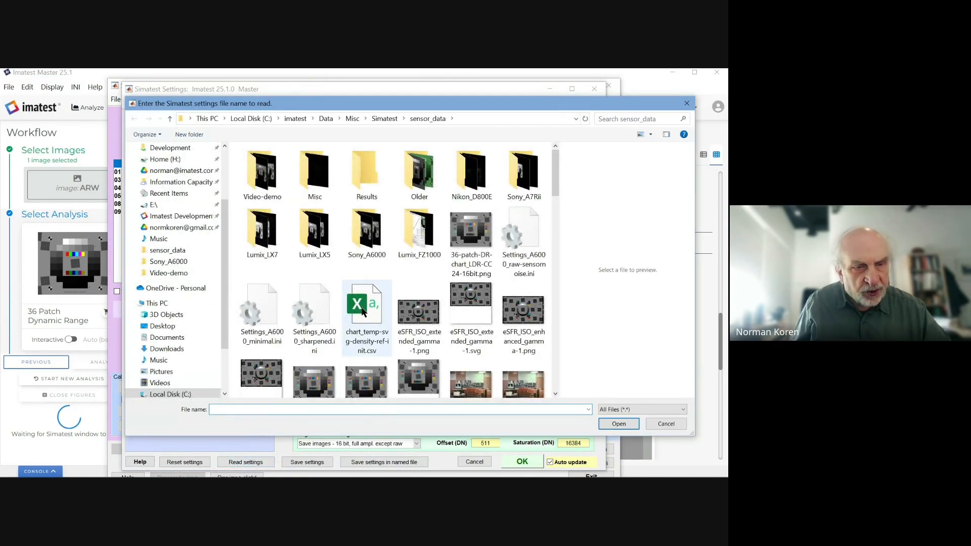
{"action": "left_click", "coordinate": [275, 299]}
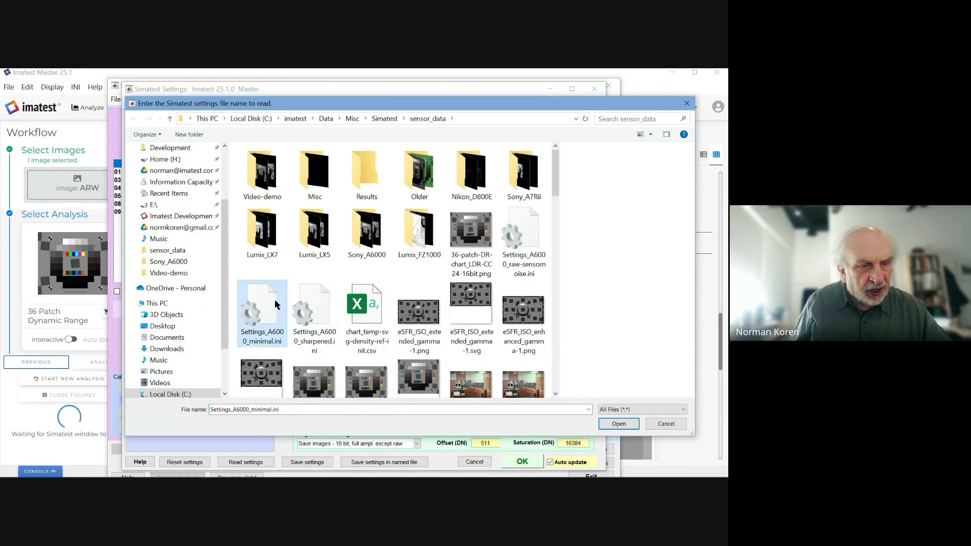
{"action": "double_click", "coordinate": [274, 300]}
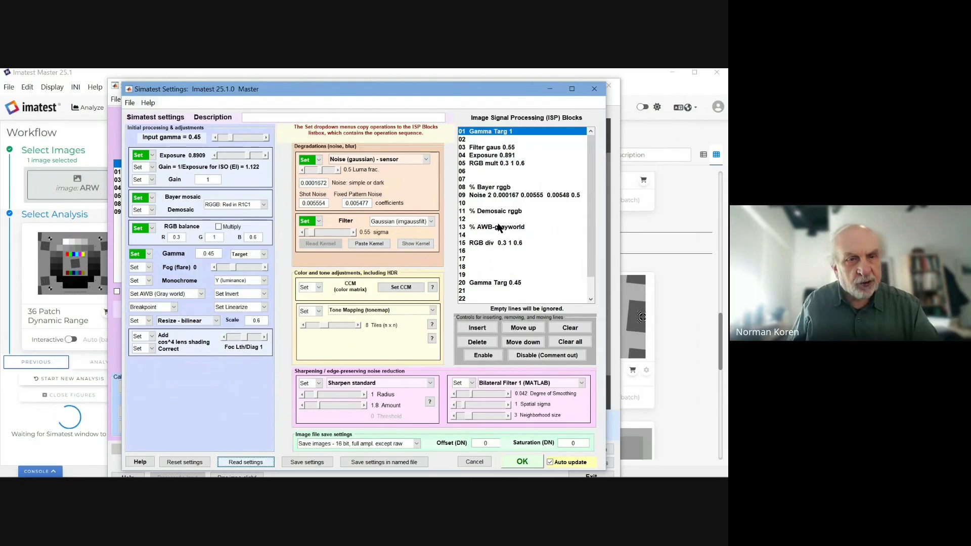
Step: Process the chart with the minimal settings, ending in RGB div and Gamma Targ 0.45
{"action": "left_click", "coordinate": [522, 461]}
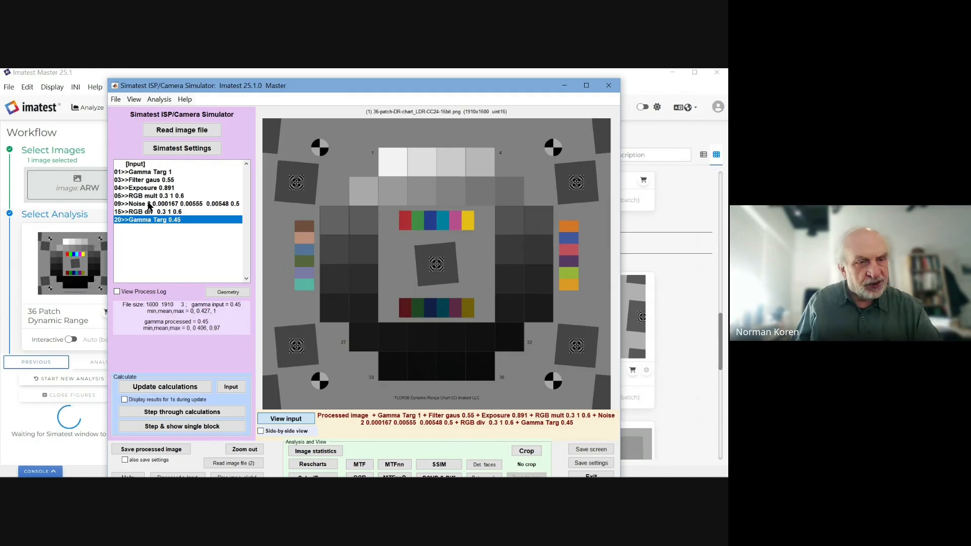
{"action": "mouse_move", "coordinate": [314, 87]}
{"action": "left_mouse_down"}
{"action": "mouse_move", "coordinate": [286, 81]}
{"action": "mouse_move", "coordinate": [329, 81]}
{"action": "left_mouse_up"}
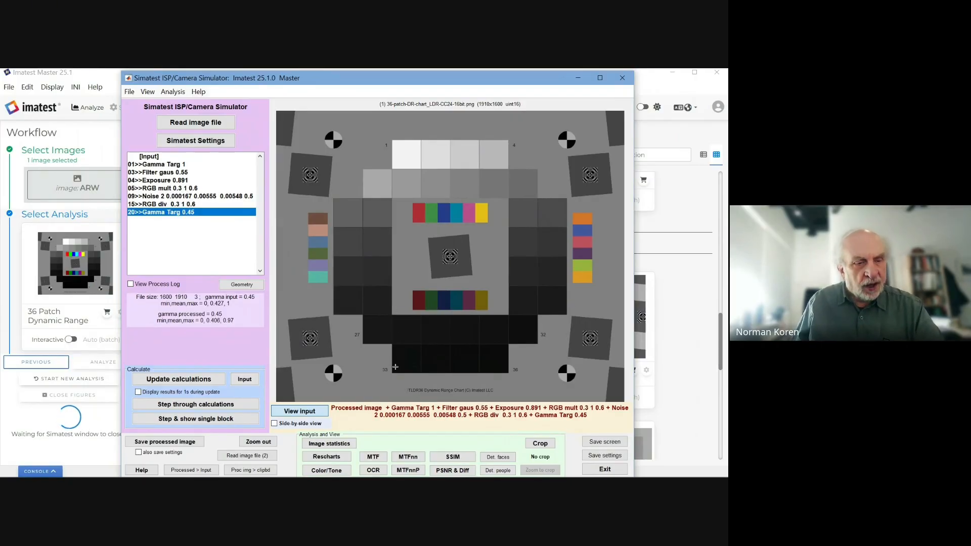
Step: Run a Rescharts SFR analysis in Express mode with the previous ROIs, giving MTF50 0.3203 Cy/Pxl
{"action": "left_click", "coordinate": [339, 460]}
{"action": "left_click", "coordinate": [327, 457]}
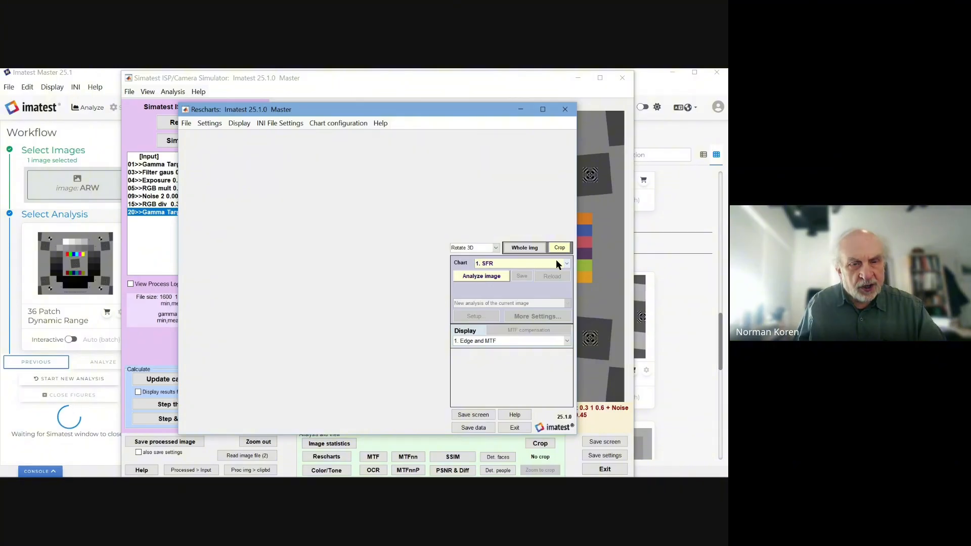
{"action": "left_click", "coordinate": [489, 275]}
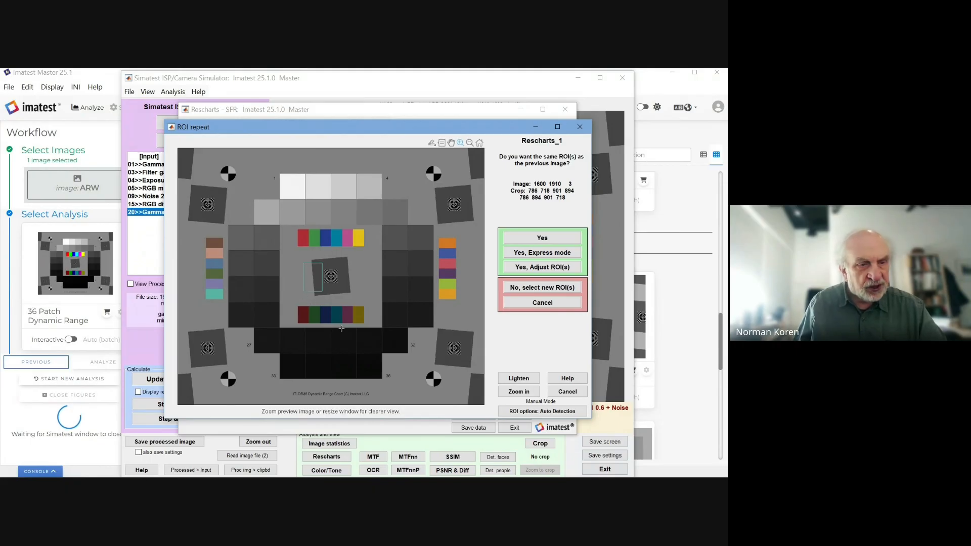
{"action": "left_click", "coordinate": [530, 254]}
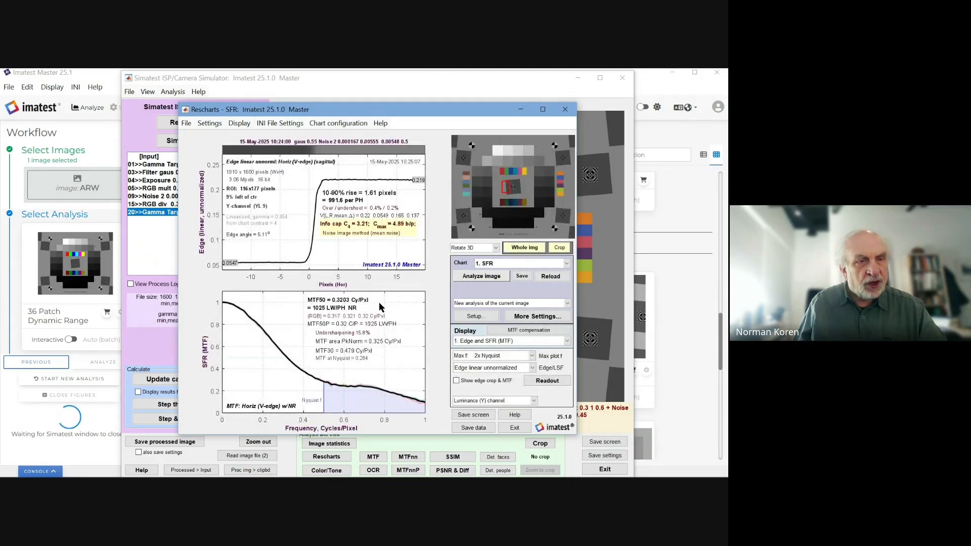
{"action": "left_click_drag", "start_coordinate": [368, 113], "coordinate": [403, 88]}
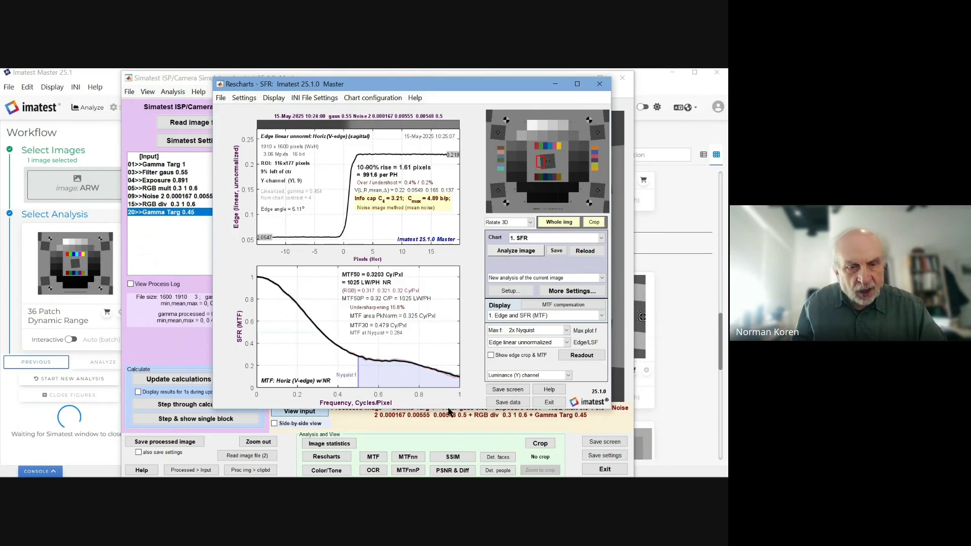
Step: Show the SFR results screen in an image viewer placed at the centre
{"action": "left_click", "coordinate": [497, 391]}
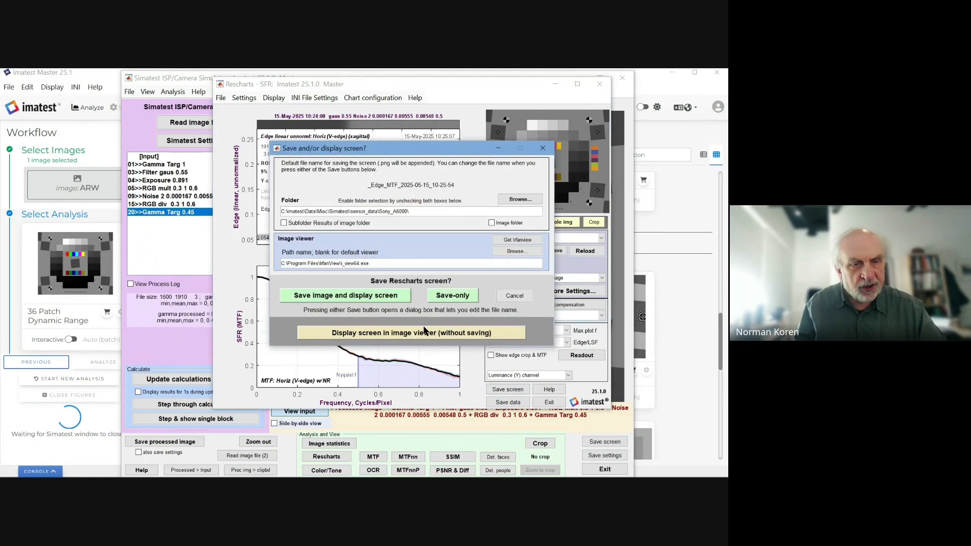
{"action": "left_click", "coordinate": [427, 337]}
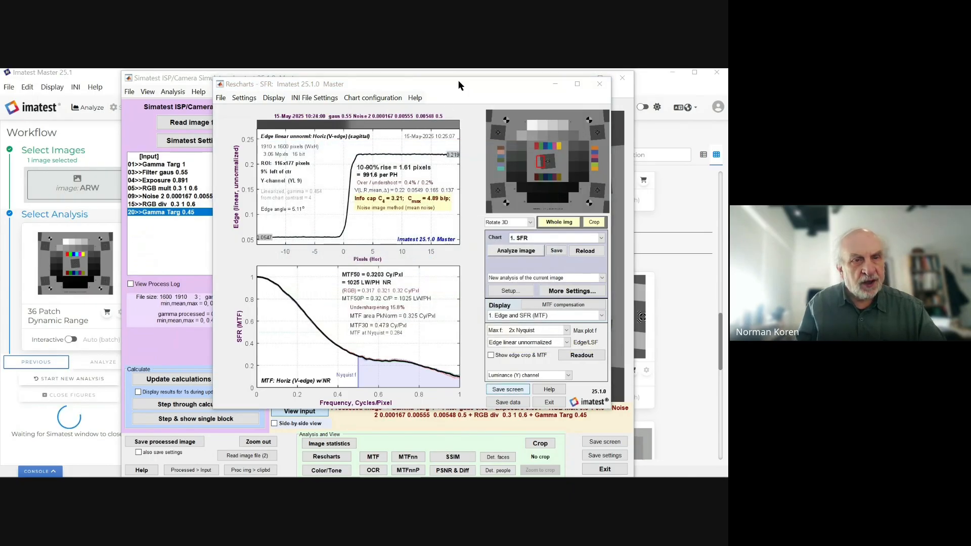
{"action": "left_click_drag", "start_coordinate": [241, 102], "coordinate": [728, 70]}
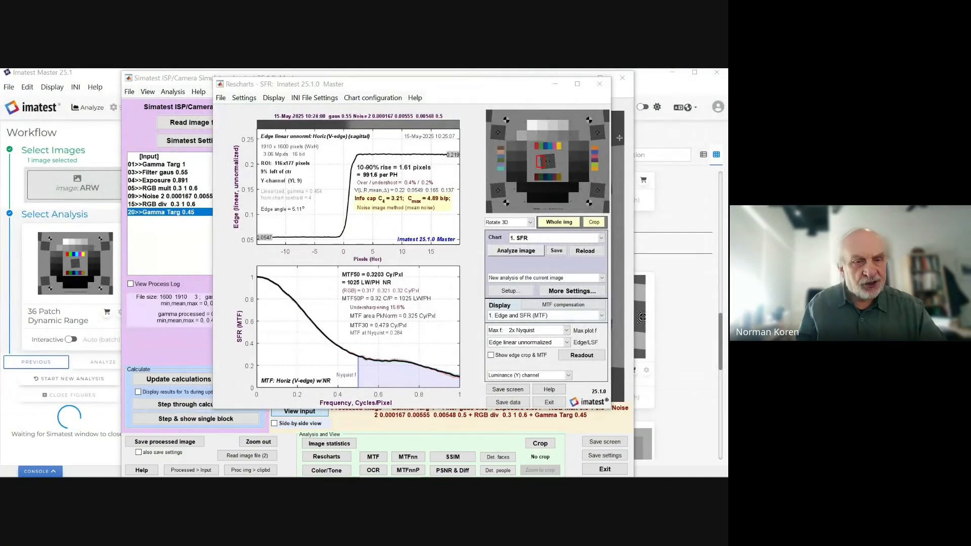
Step: View the Edge & Info Capacity noise plot, then return to Edge and SFR (MTF)
{"action": "left_click", "coordinate": [602, 316]}
{"action": "left_click", "coordinate": [558, 353]}
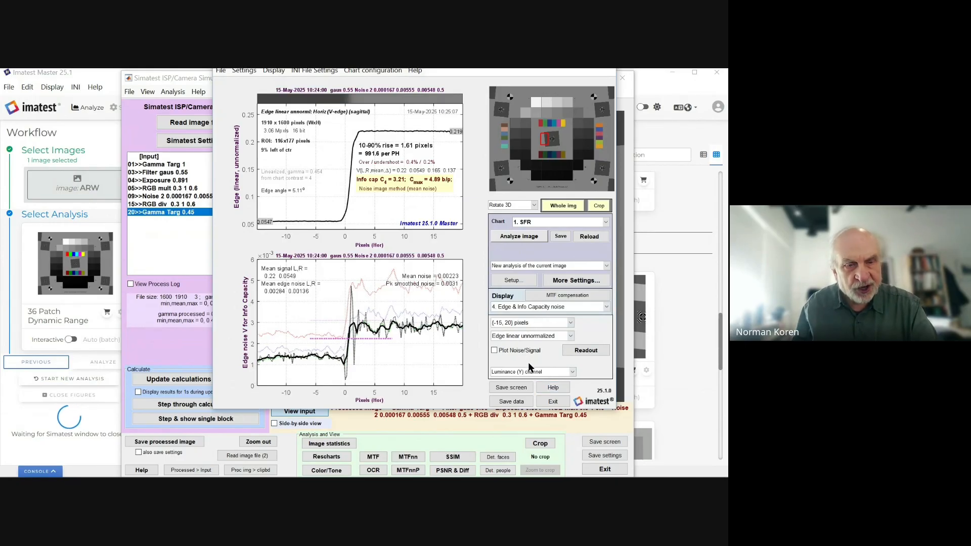
{"action": "left_click", "coordinate": [606, 305]}
{"action": "left_click", "coordinate": [536, 316]}
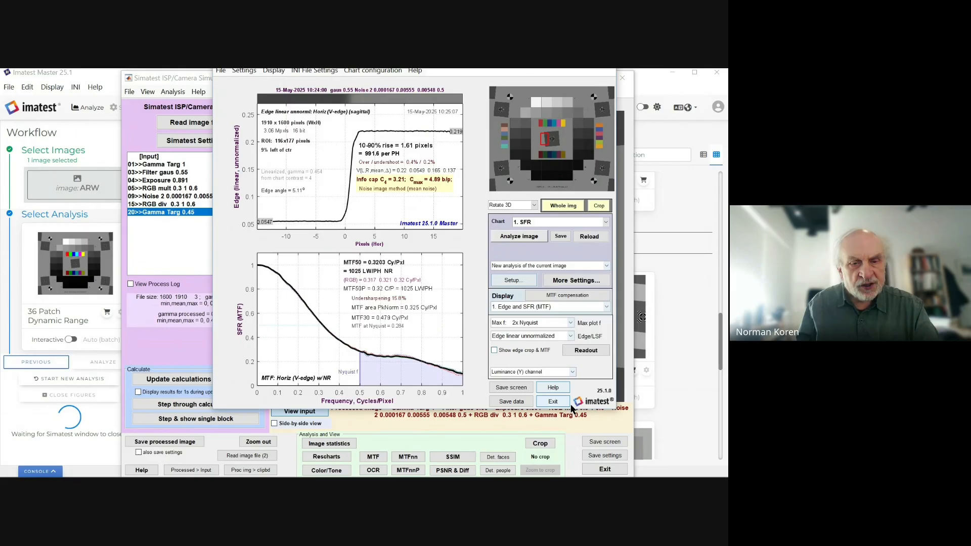
Step: Save the SFR results data and enlarge the results window
{"action": "left_click", "coordinate": [221, 70]}
{"action": "left_click", "coordinate": [229, 139]}
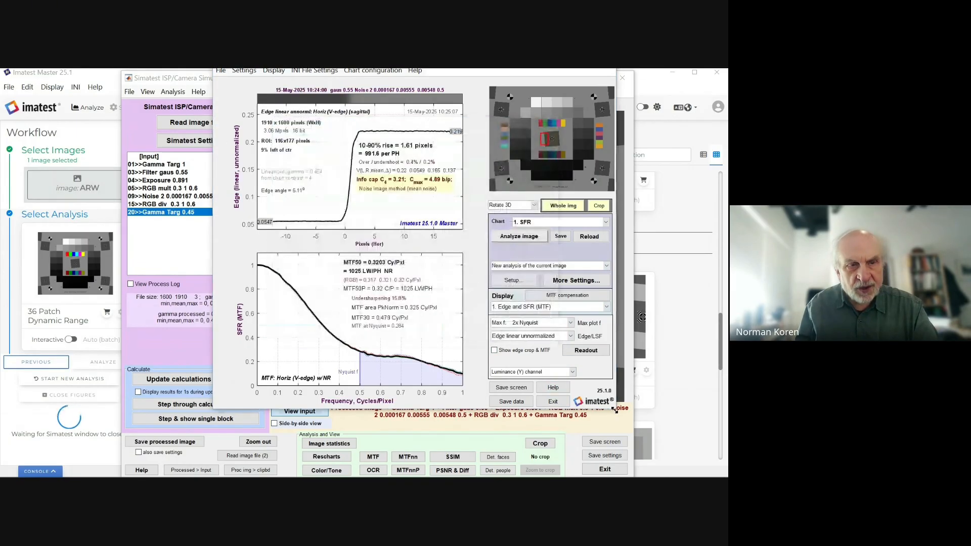
{"action": "left_click_drag", "start_coordinate": [615, 410], "coordinate": [632, 425]}
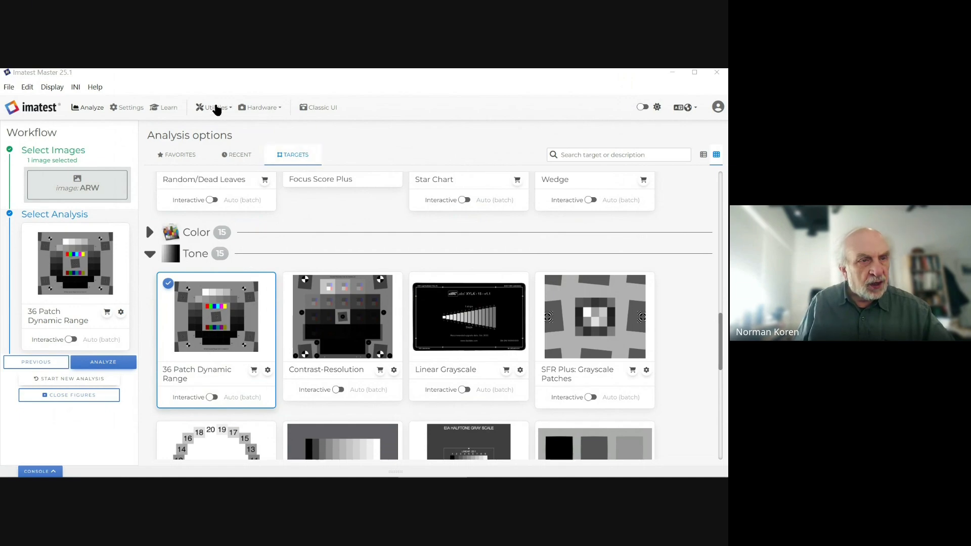
Step: Launch Simatest from Utilities and load the 36-patch dynamic range chart image
{"action": "left_click", "coordinate": [214, 107]}
{"action": "left_click", "coordinate": [349, 134]}
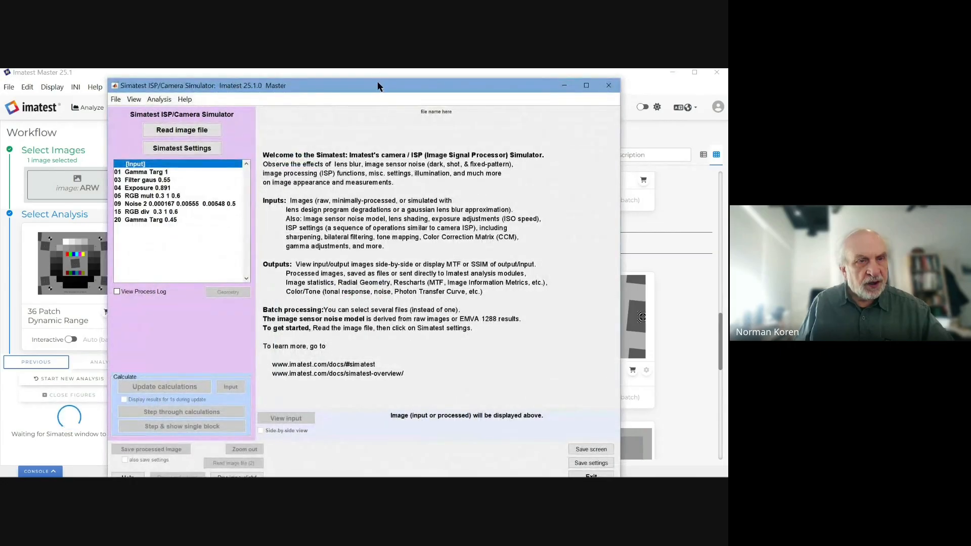
{"action": "left_click_drag", "start_coordinate": [378, 89], "coordinate": [376, 77]}
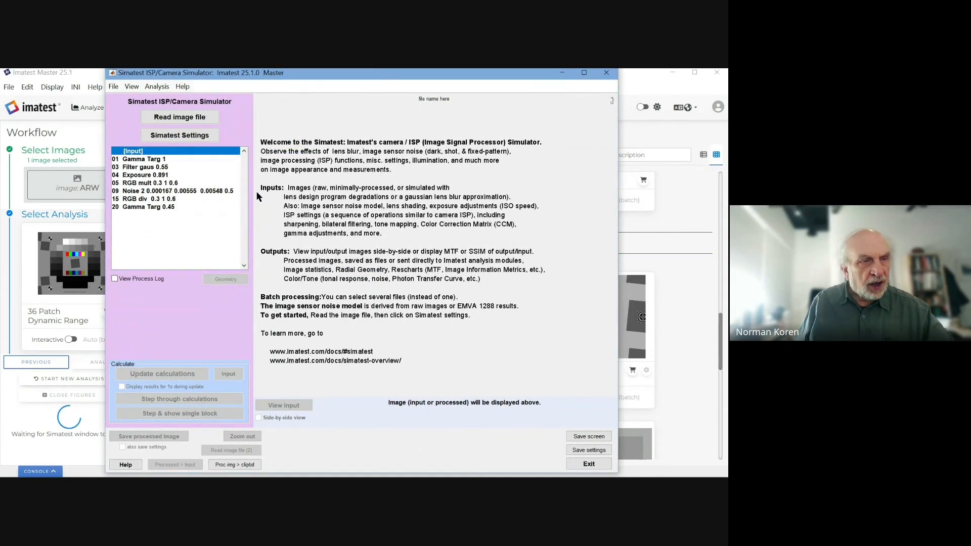
{"action": "left_click", "coordinate": [189, 119]}
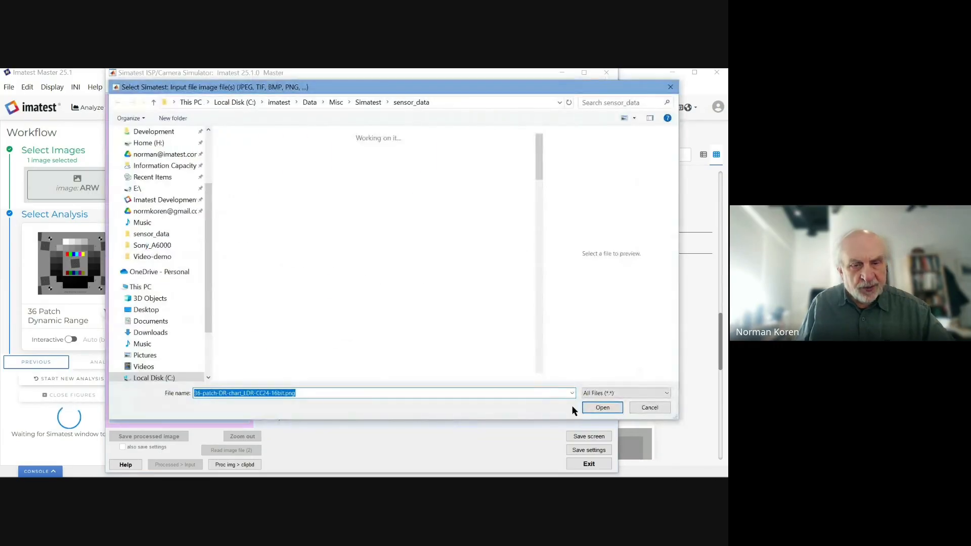
{"action": "left_click", "coordinate": [600, 407]}
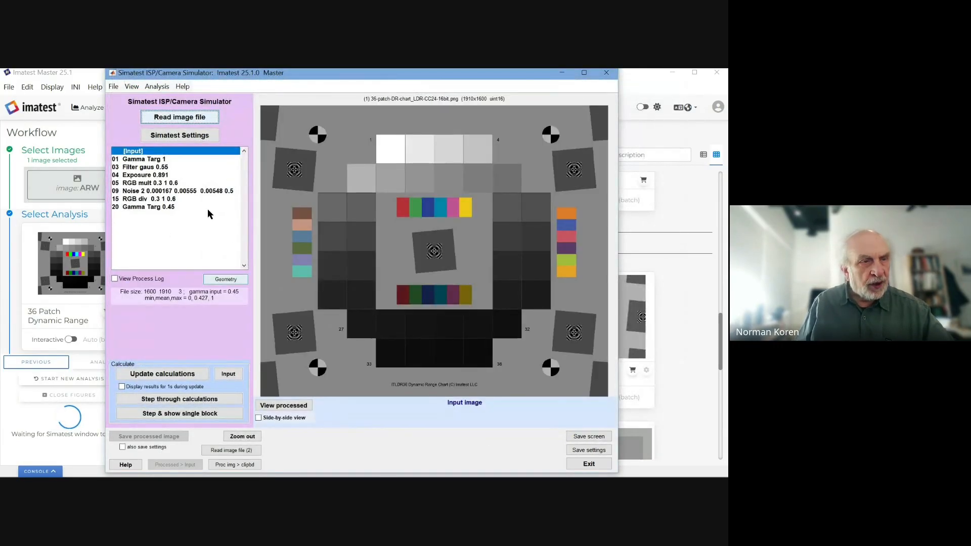
Step: Read and accept Settings_A6000_minimal.ini in Simatest Settings
{"action": "left_click", "coordinate": [187, 137]}
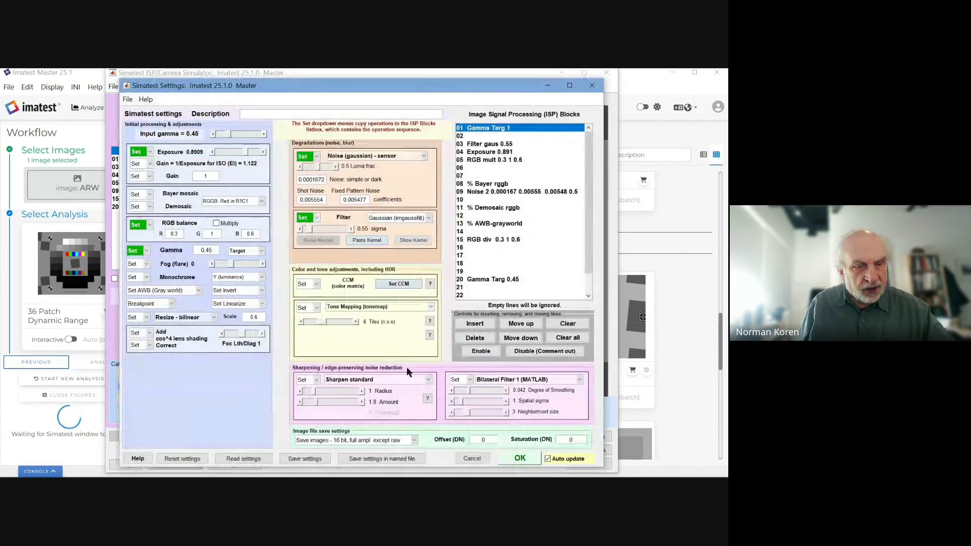
{"action": "left_click", "coordinate": [234, 457]}
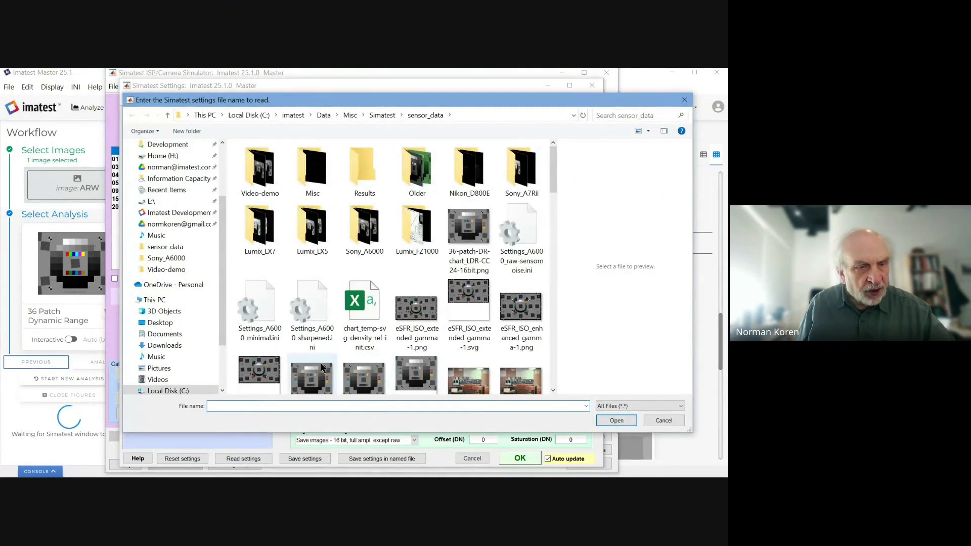
{"action": "left_click", "coordinate": [261, 311]}
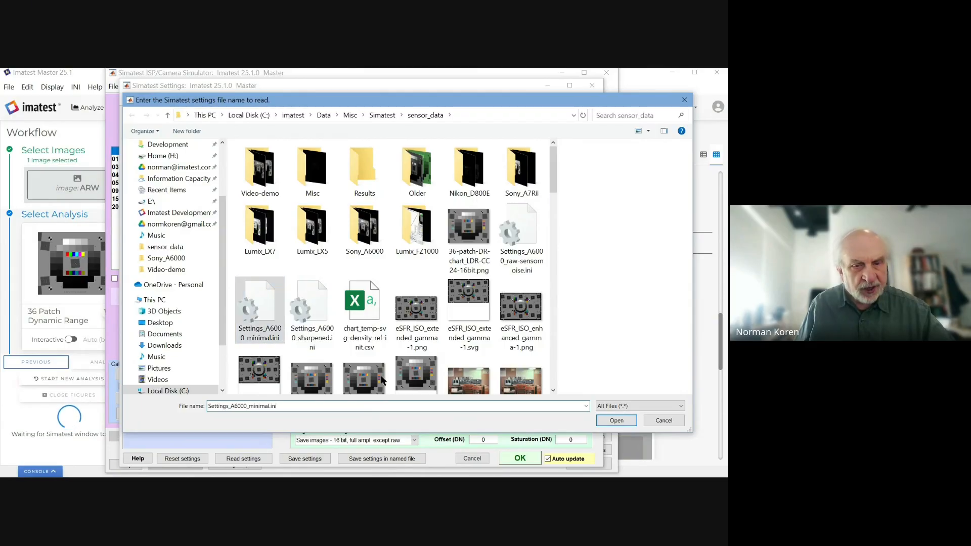
{"action": "left_click", "coordinate": [612, 420]}
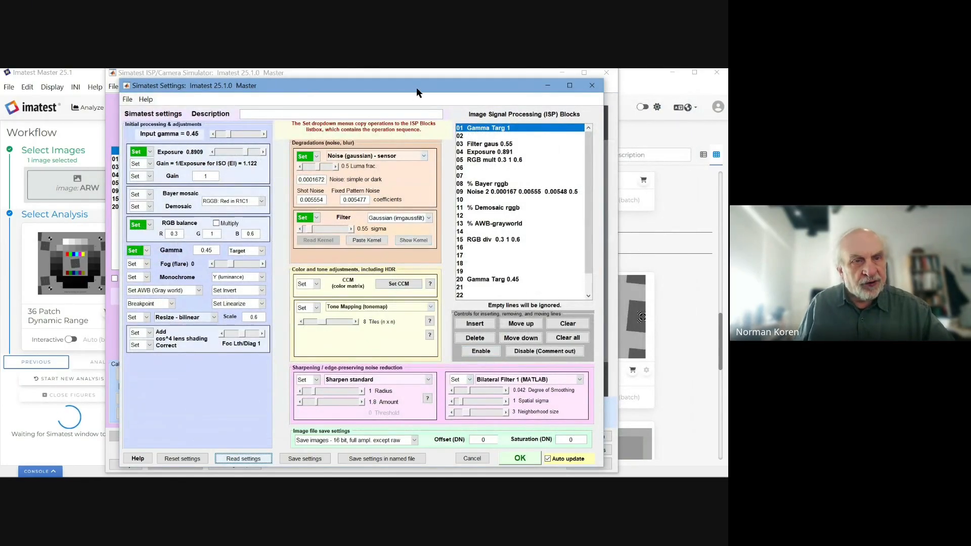
{"action": "mouse_move", "coordinate": [417, 86]}
{"action": "left_mouse_down"}
{"action": "mouse_move", "coordinate": [411, 78]}
{"action": "mouse_move", "coordinate": [412, 90]}
{"action": "left_mouse_up"}
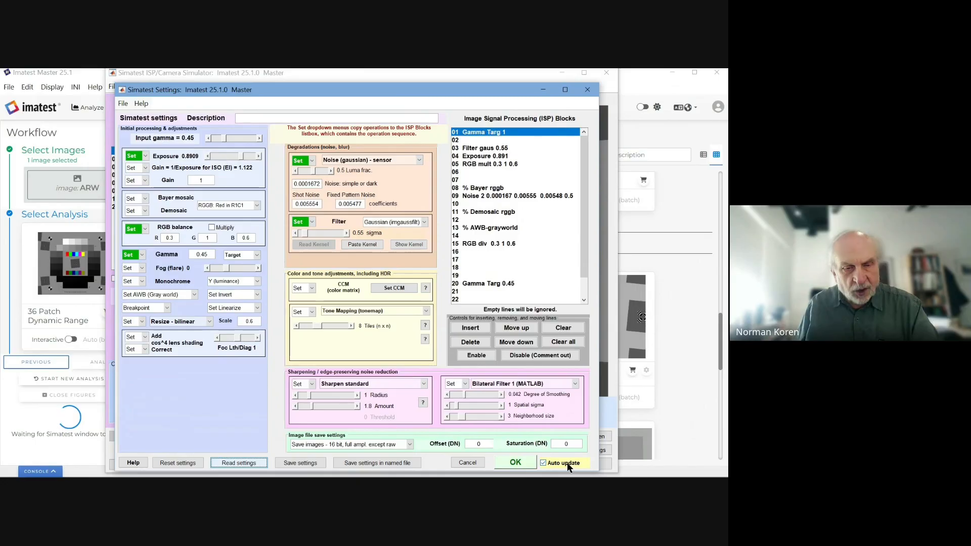
{"action": "left_click", "coordinate": [514, 465]}
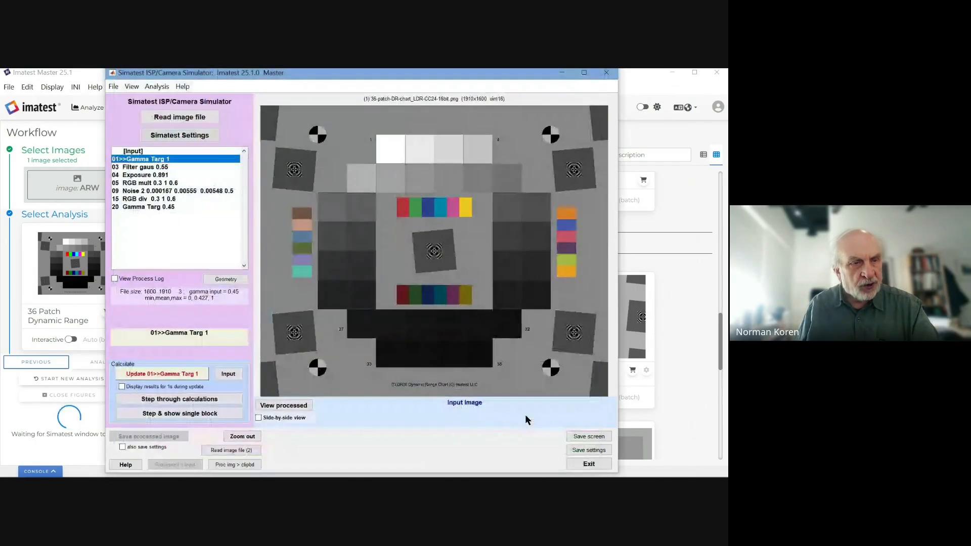
Step: Process the chart through all seven ISP blocks, giving processed gamma 0.45 and mean 0.406
{"action": "left_click", "coordinate": [535, 439]}
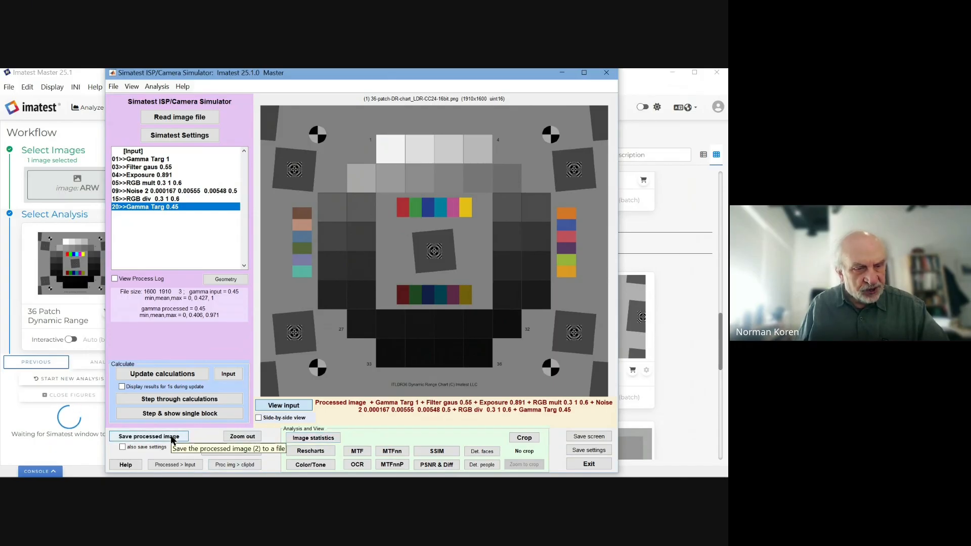
Step: Analyze the reprocessed chart as 1. SFR with the same ROIs, giving MTF50 0.3203 Cy/Pxl
{"action": "left_click", "coordinate": [311, 451]}
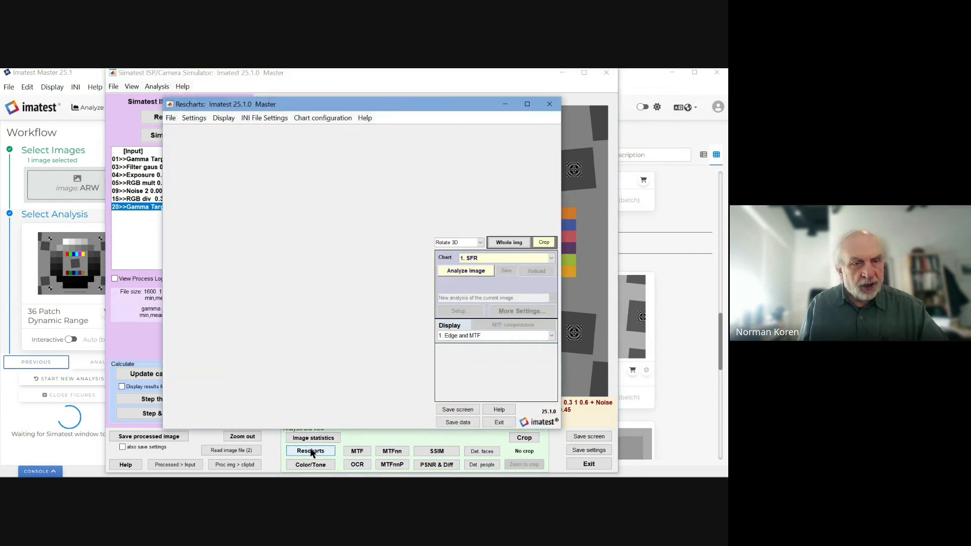
{"action": "left_click", "coordinate": [550, 257]}
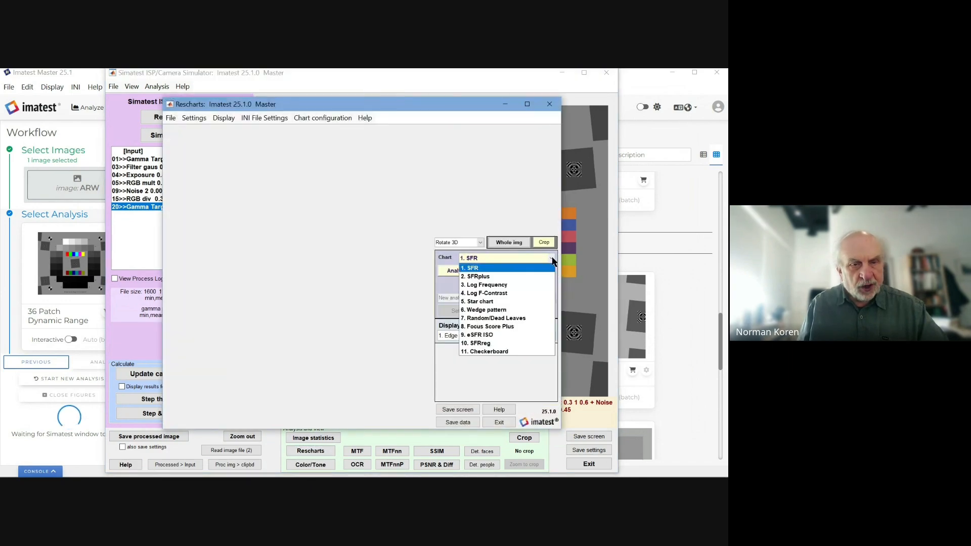
{"action": "left_click", "coordinate": [551, 259]}
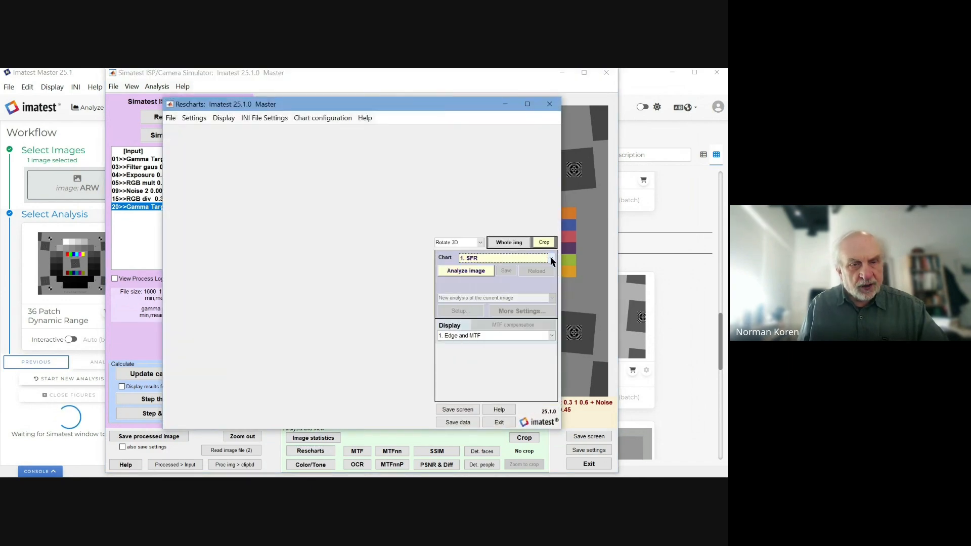
{"action": "left_click", "coordinate": [467, 274]}
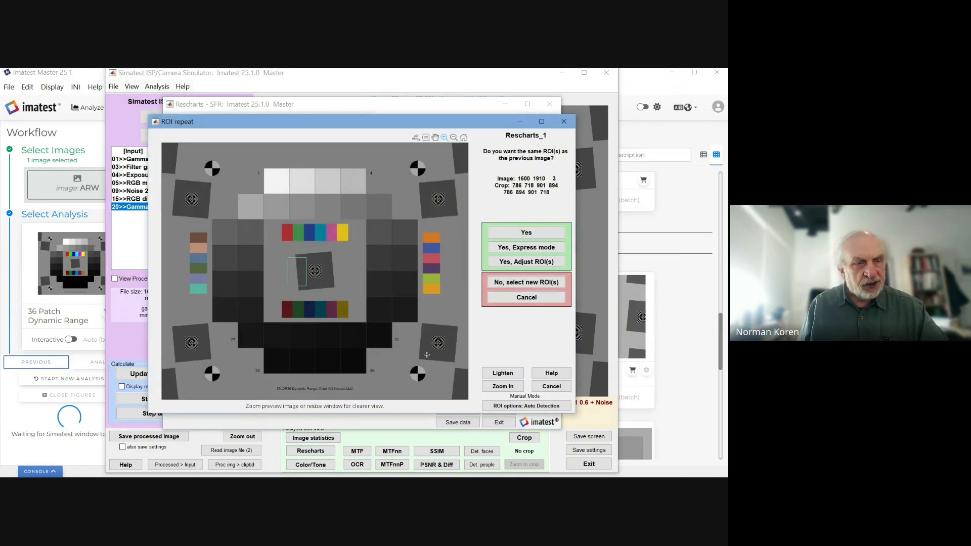
{"action": "left_click", "coordinate": [514, 232]}
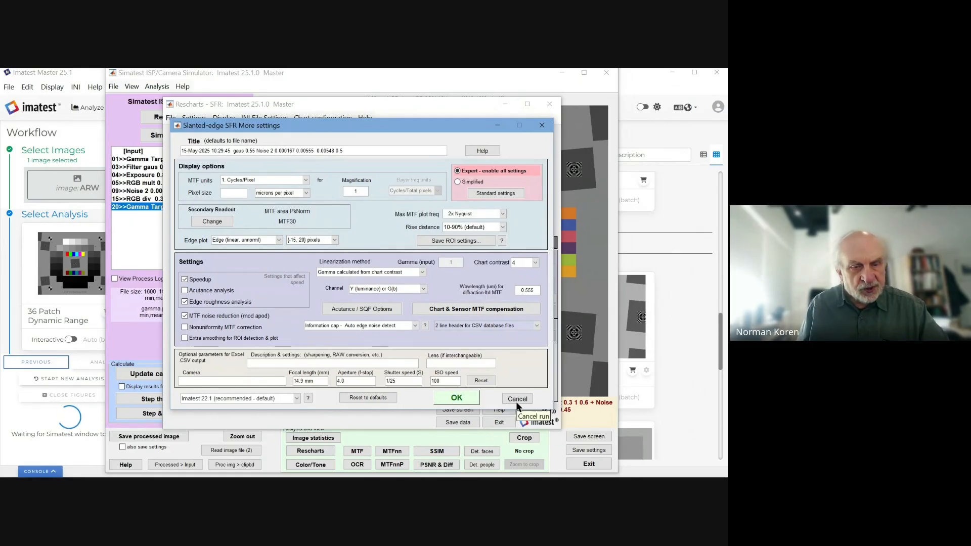
{"action": "left_click", "coordinate": [458, 398]}
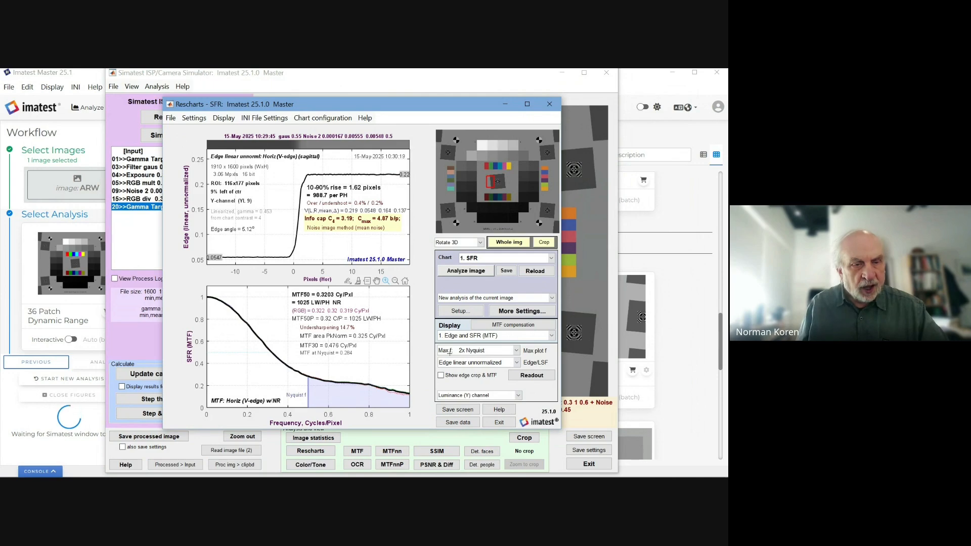
{"action": "left_click", "coordinate": [550, 336]}
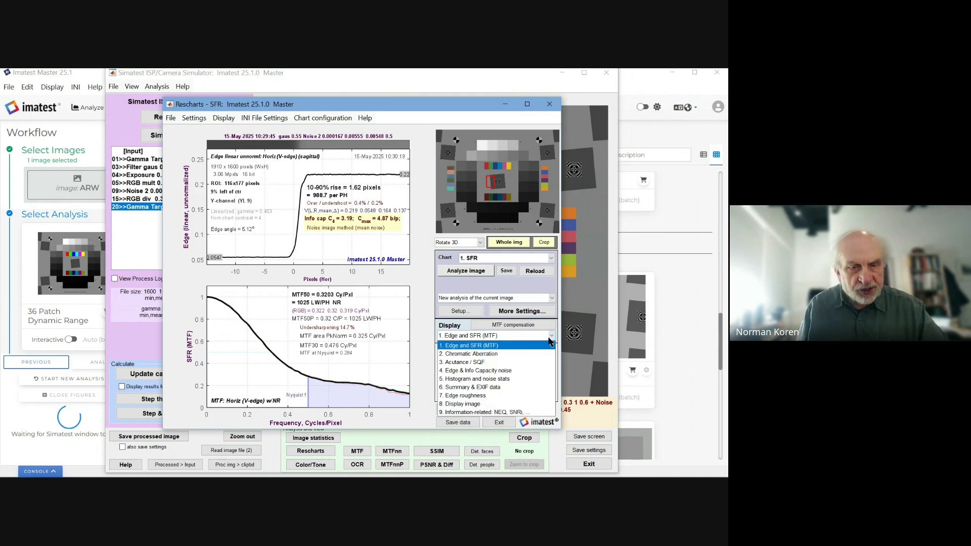
{"action": "left_click", "coordinate": [484, 372]}
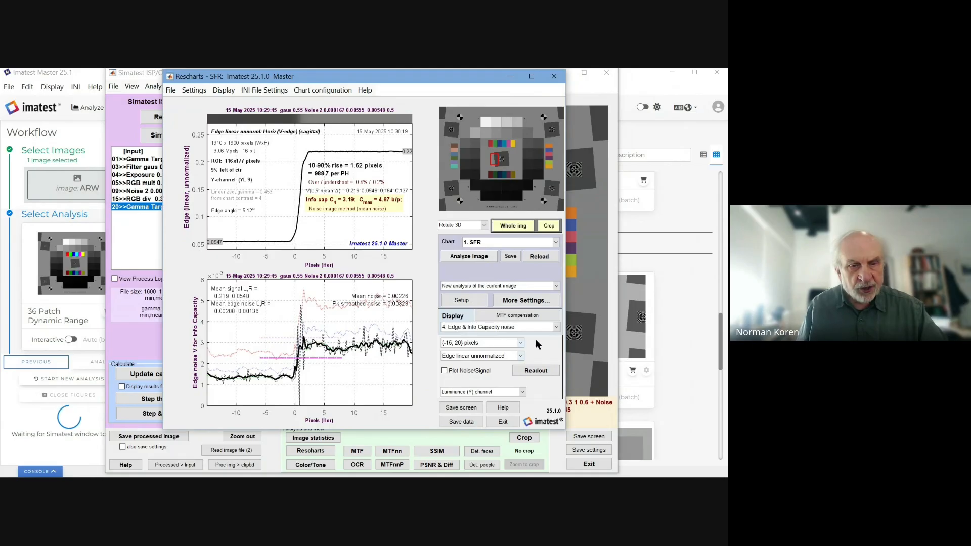
{"action": "left_click", "coordinate": [554, 327]}
{"action": "left_click", "coordinate": [496, 336]}
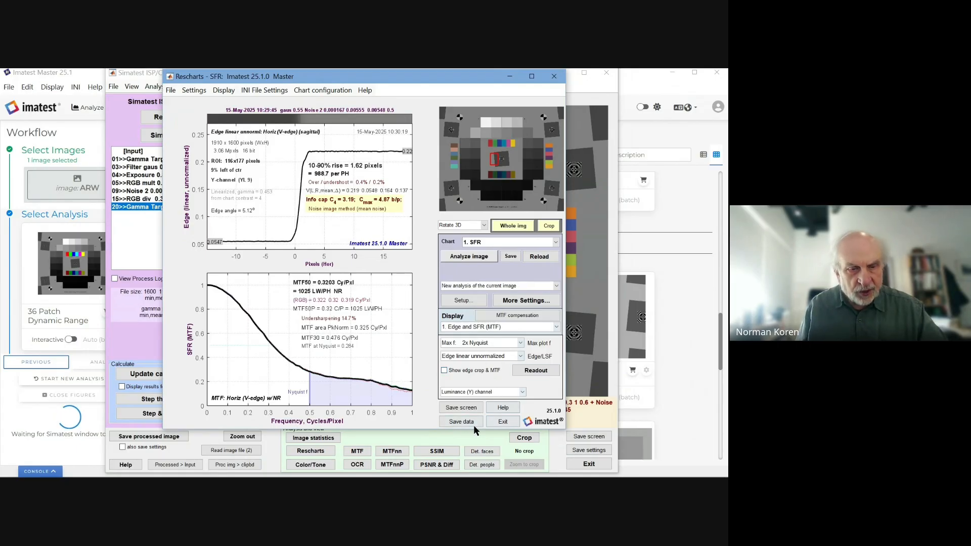
Step: Display the SFR results screen in IrfanView and move the viewer aside
{"action": "left_click", "coordinate": [460, 408]}
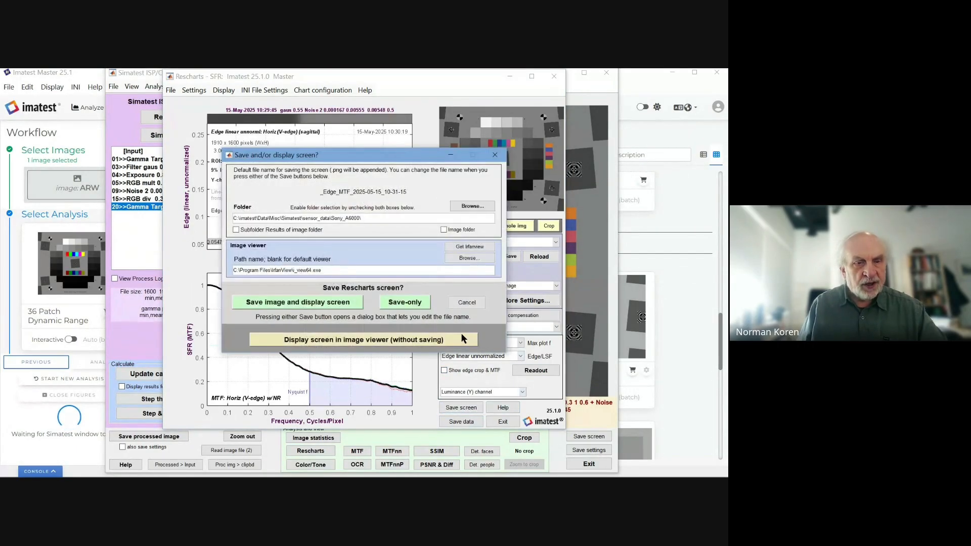
{"action": "left_click", "coordinate": [457, 336]}
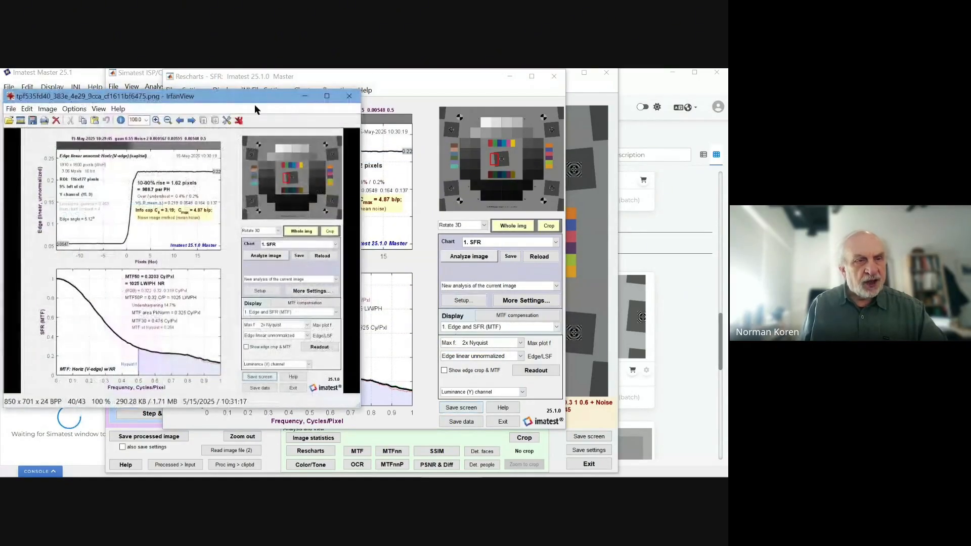
{"action": "left_click_drag", "start_coordinate": [242, 99], "coordinate": [965, 91]}
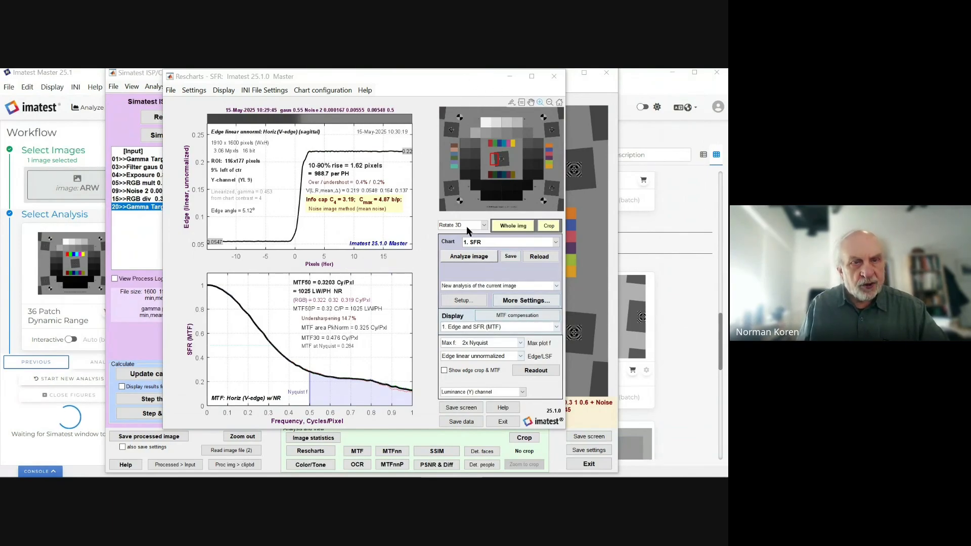
{"action": "left_click_drag", "start_coordinate": [407, 69], "coordinate": [343, 81]}
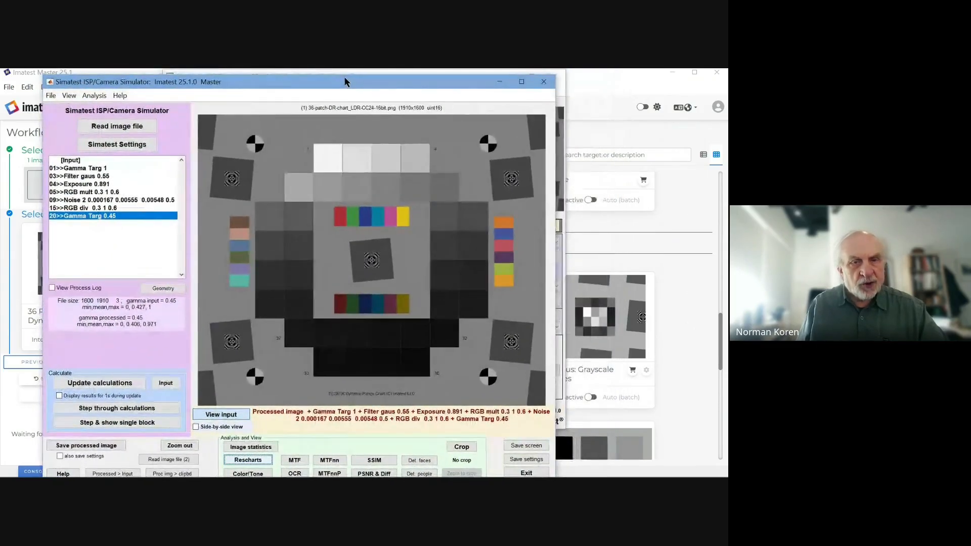
Step: Close the Rescharts results window and bring up Simatest Settings
{"action": "left_click", "coordinate": [563, 213]}
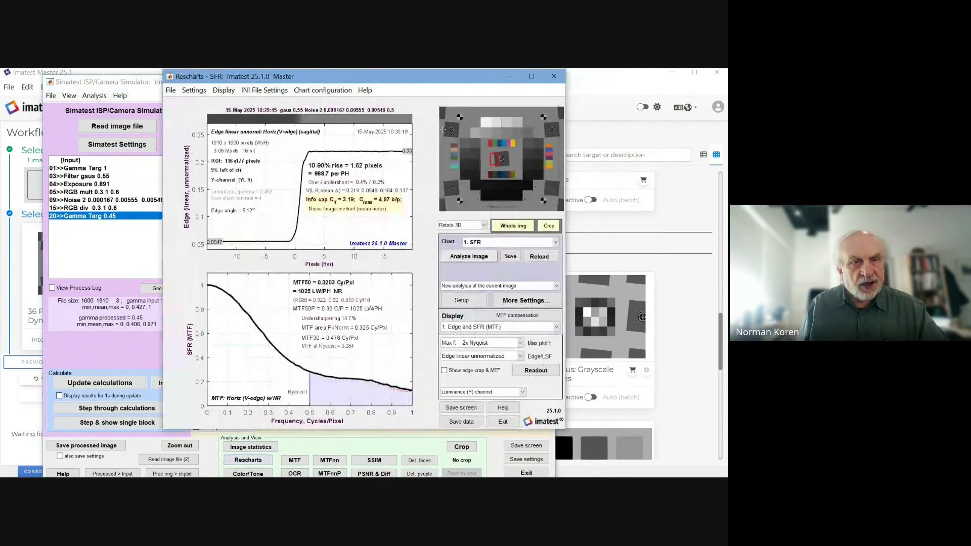
{"action": "left_click_drag", "start_coordinate": [409, 71], "coordinate": [448, 89]}
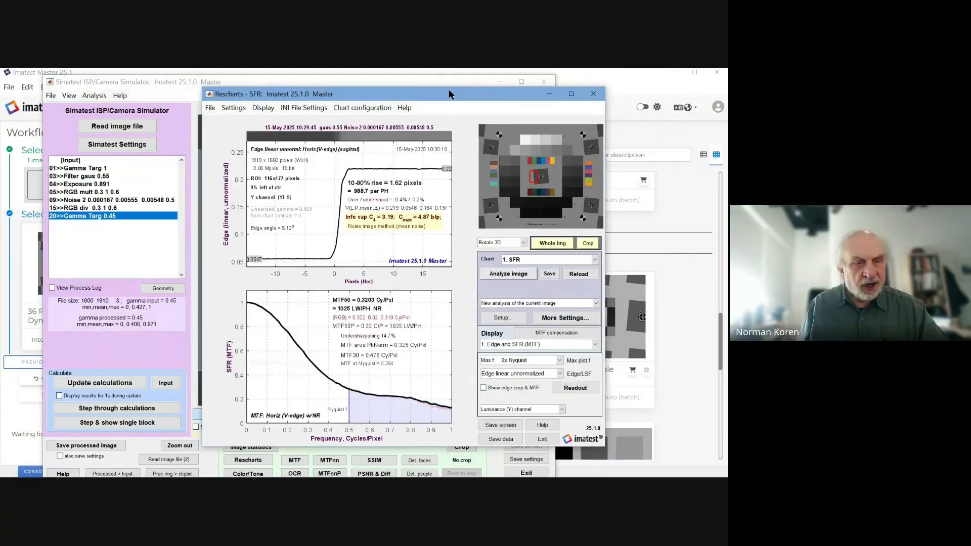
{"action": "left_click", "coordinate": [594, 90]}
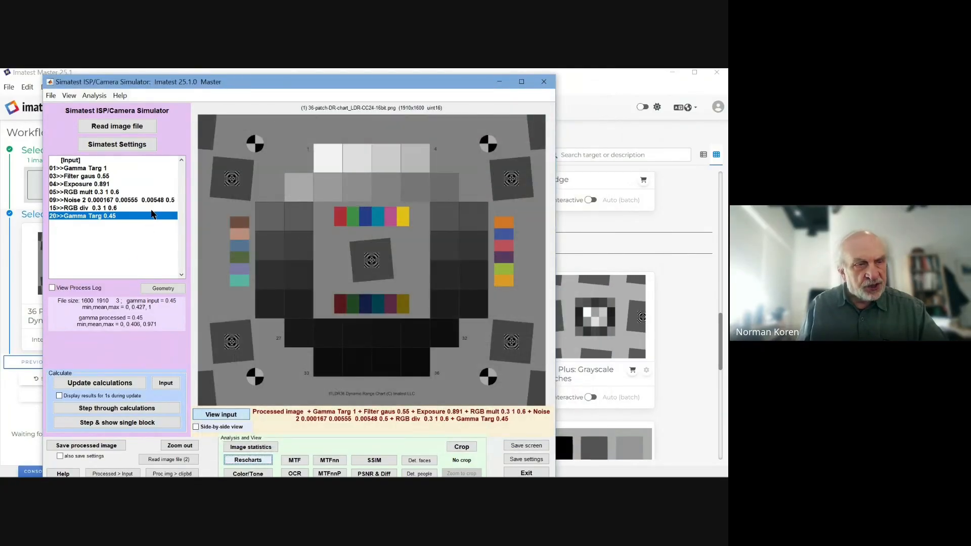
{"action": "left_click", "coordinate": [132, 146]}
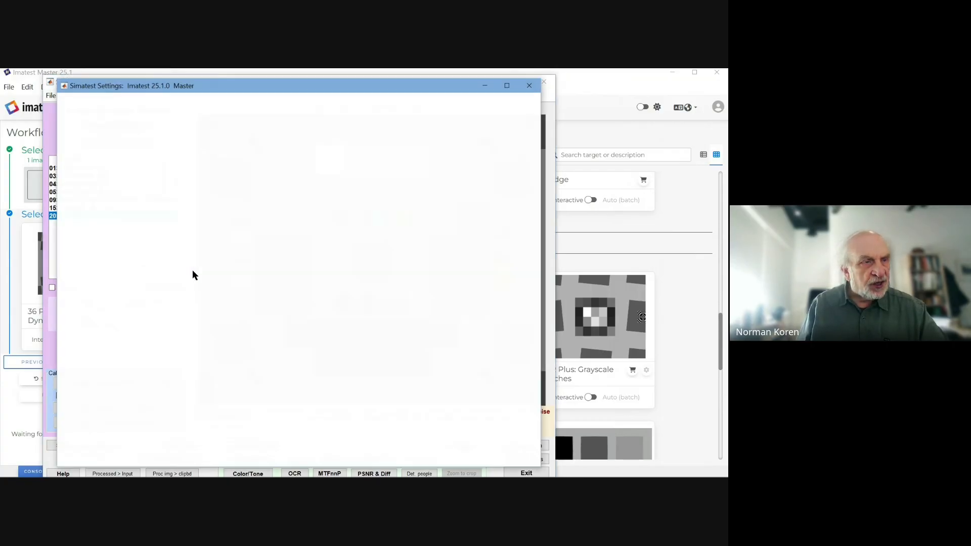
Step: Set the Simatest exposure slider to its minimum 0.03125, equivalent to ISO EI 32
{"action": "left_click_drag", "start_coordinate": [436, 91], "coordinate": [472, 87]}
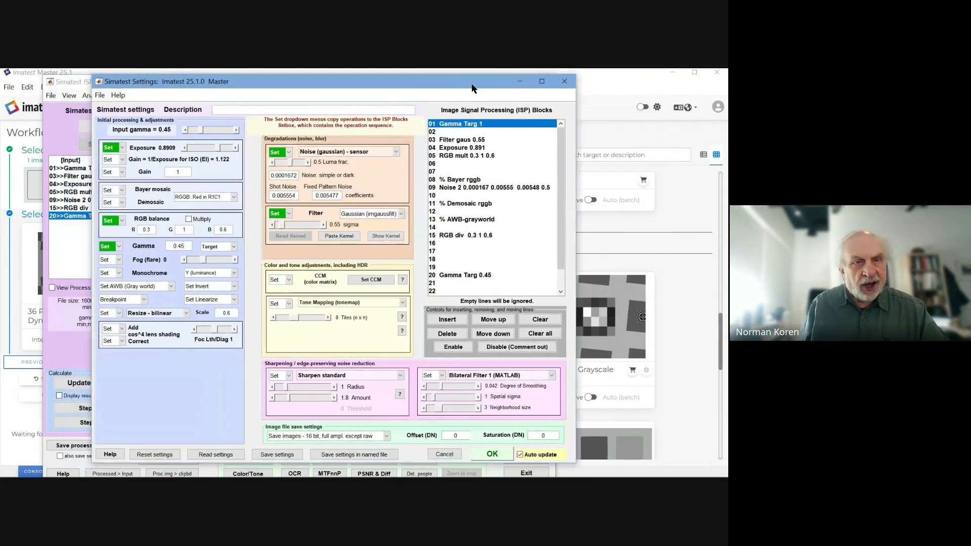
{"action": "left_click", "coordinate": [124, 161]}
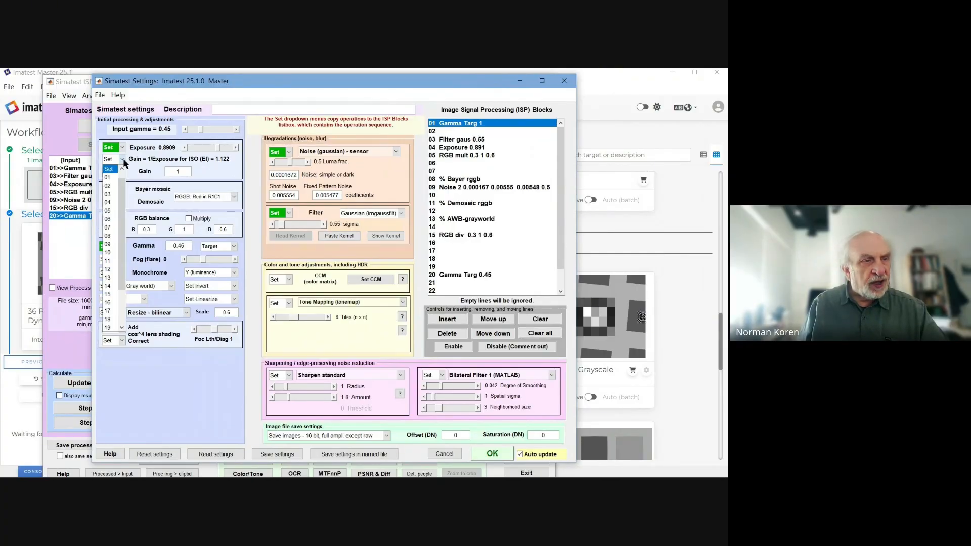
{"action": "left_click", "coordinate": [124, 159]}
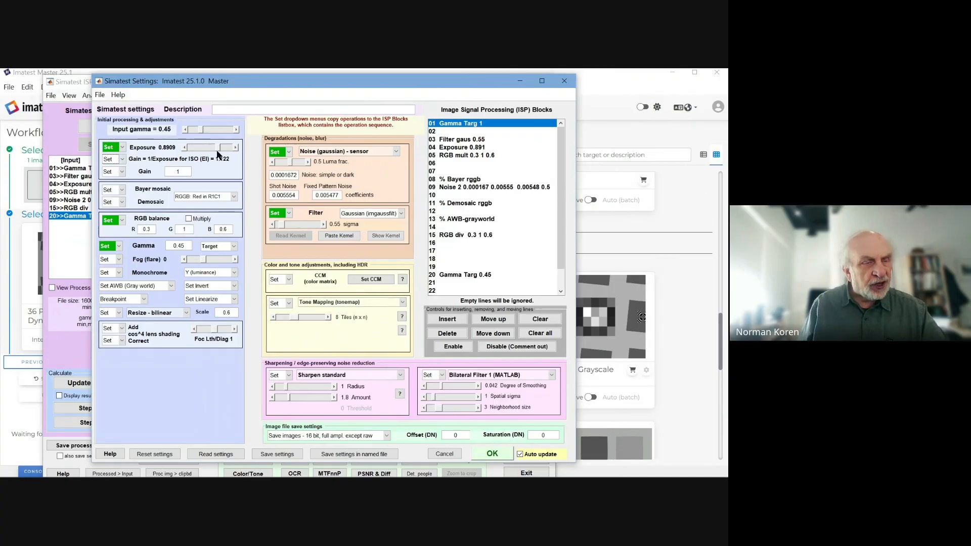
{"action": "left_click_drag", "start_coordinate": [217, 147], "coordinate": [182, 153]}
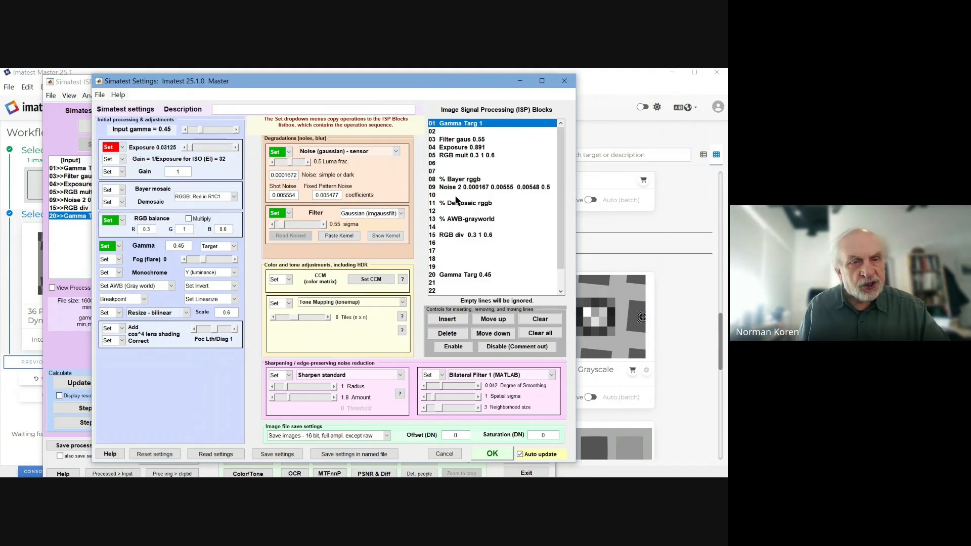
Step: Insert Exposure at step 06 and 1/Exp gain at step 17, reprocessing to mean 0.405
{"action": "left_click", "coordinate": [122, 146]}
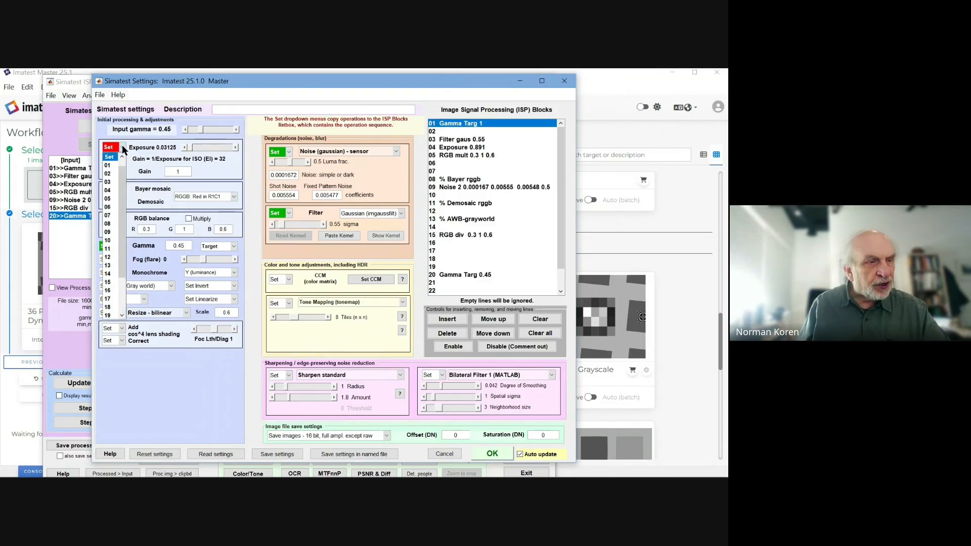
{"action": "left_click", "coordinate": [108, 207]}
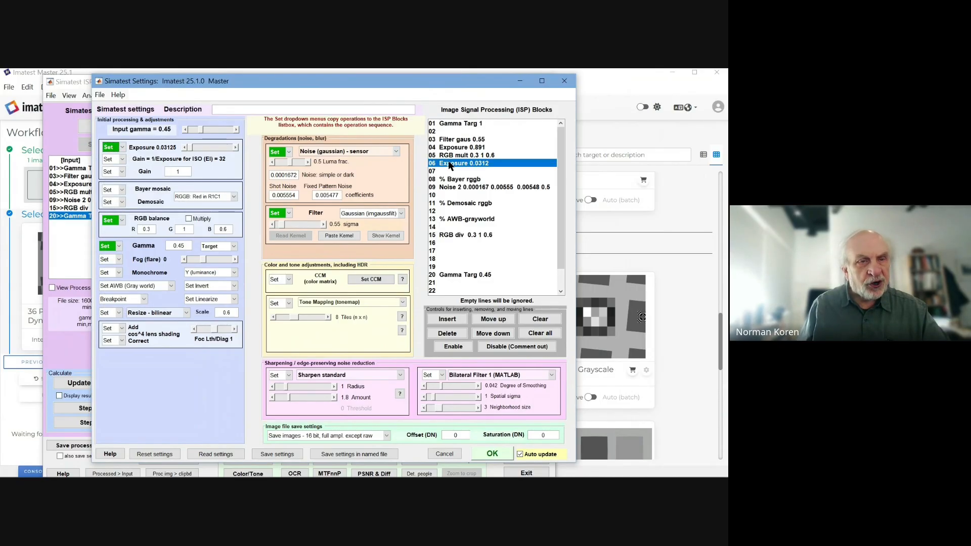
{"action": "left_click", "coordinate": [122, 160]}
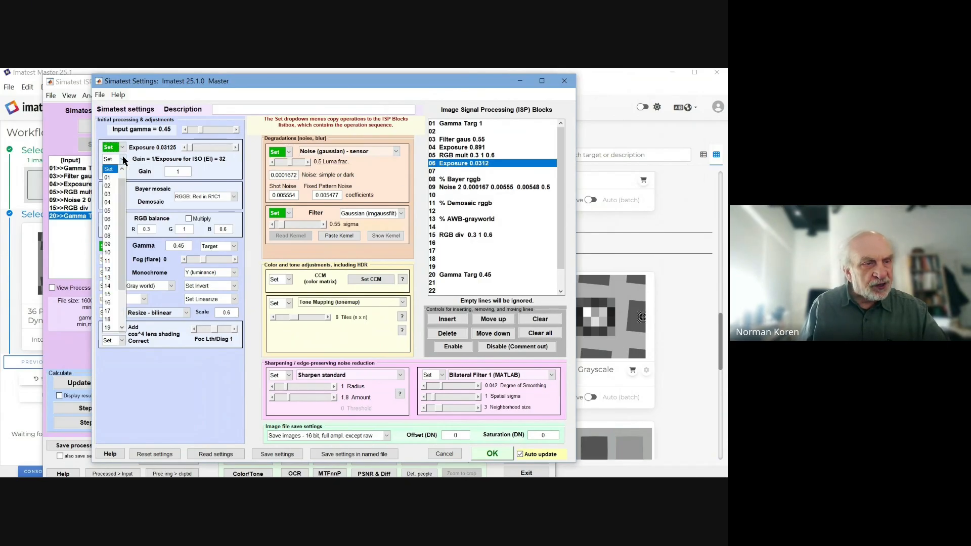
{"action": "left_click", "coordinate": [110, 310]}
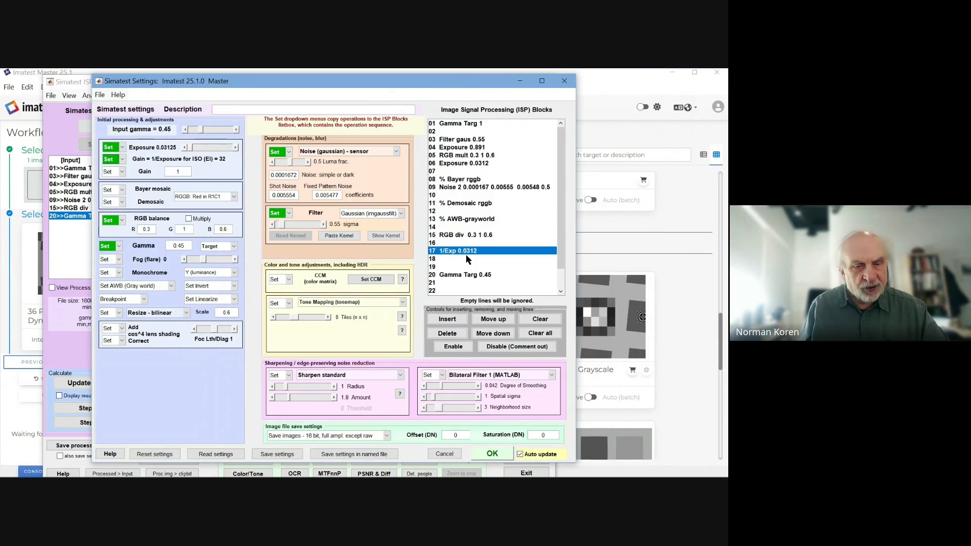
{"action": "left_click", "coordinate": [496, 454]}
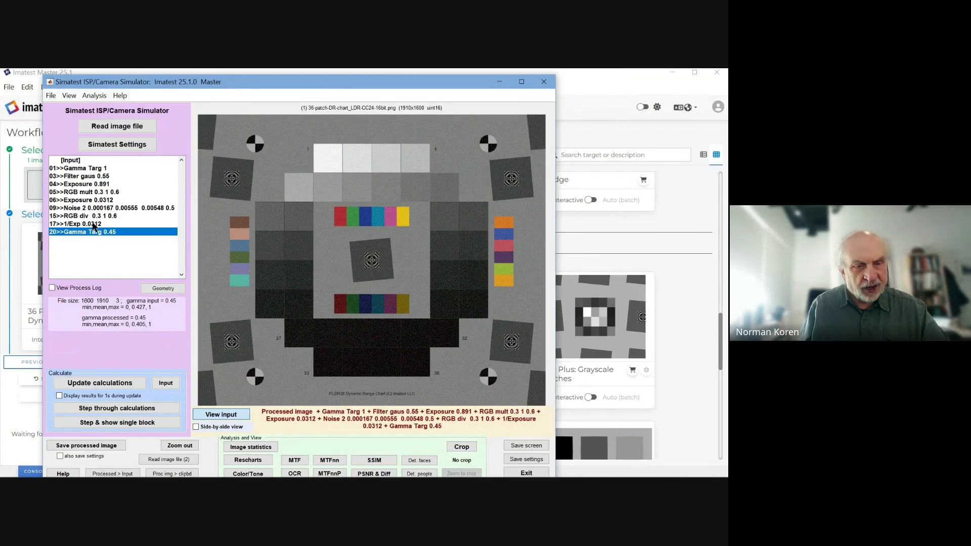
{"action": "mouse_move", "coordinate": [341, 87]}
{"action": "left_mouse_down"}
{"action": "mouse_move", "coordinate": [334, 79]}
{"action": "mouse_move", "coordinate": [346, 87]}
{"action": "left_mouse_up"}
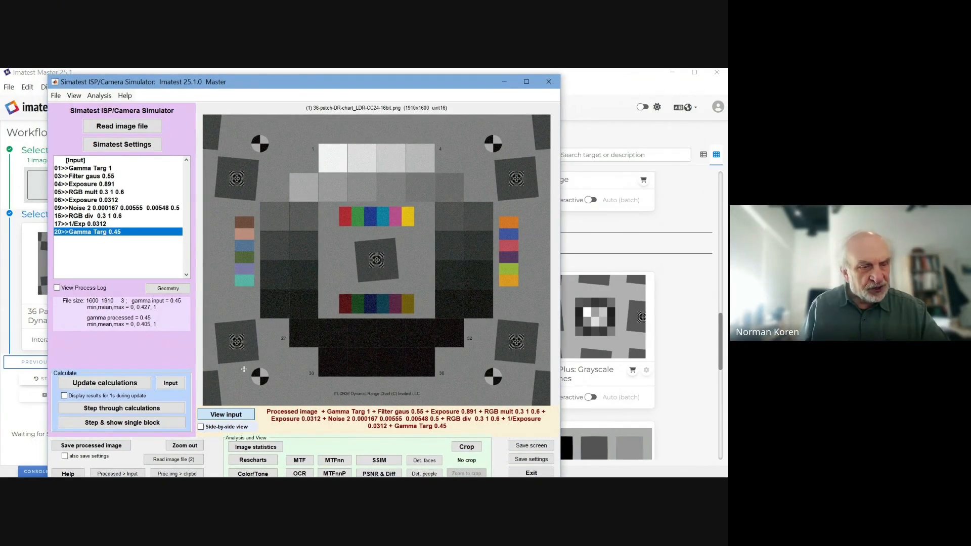
{"action": "left_click", "coordinate": [217, 427]}
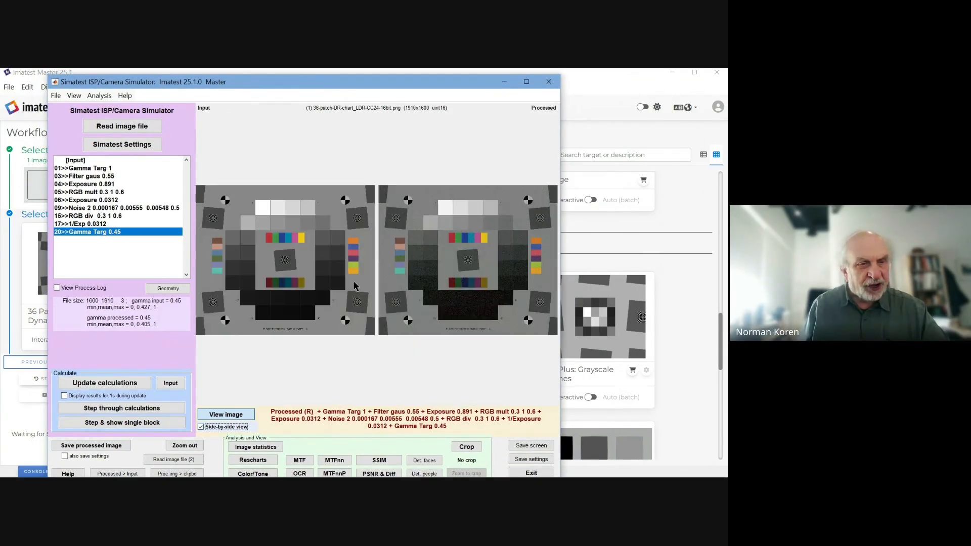
{"action": "left_click_drag", "start_coordinate": [273, 249], "coordinate": [282, 263]}
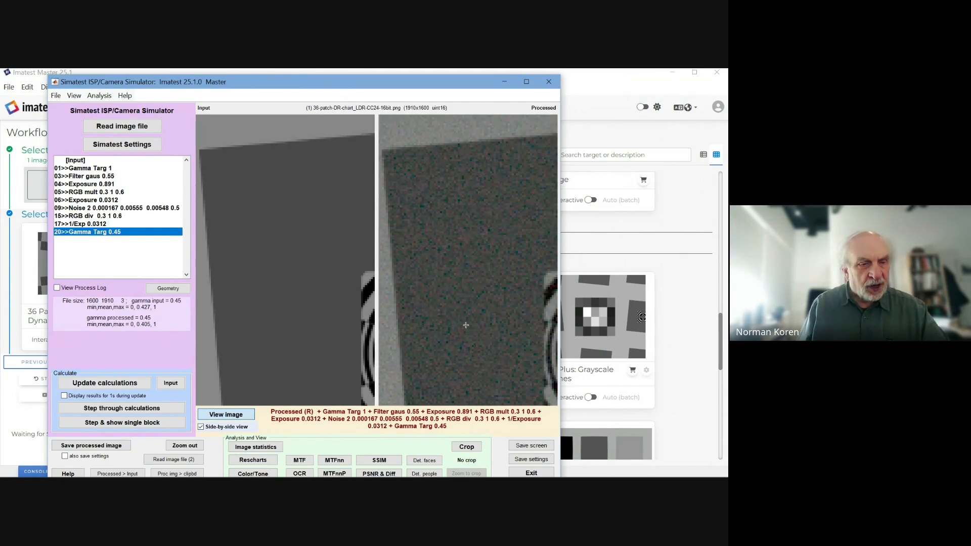
{"action": "left_click_drag", "start_coordinate": [423, 83], "coordinate": [426, 72]}
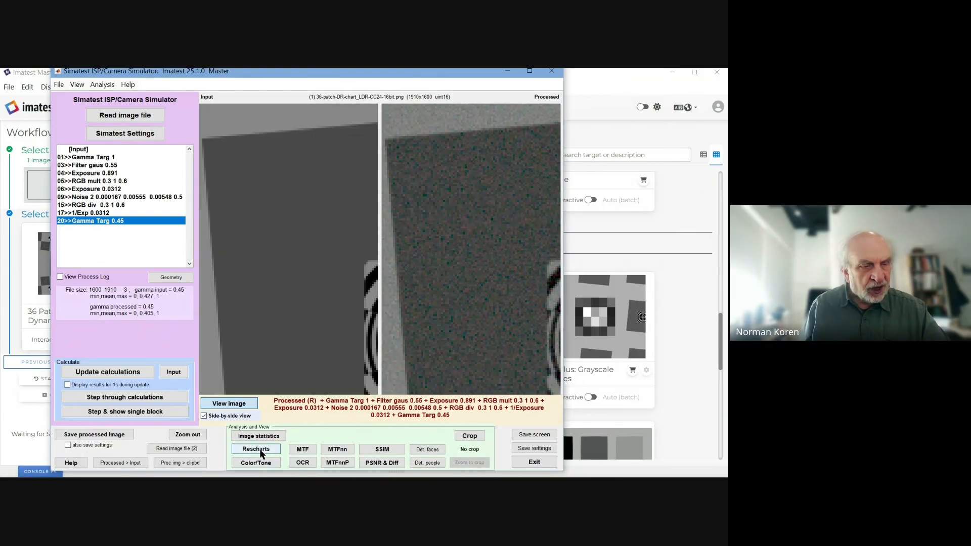
Step: Analyze the low-exposure chart in Rescharts SFR with Express ROIs, giving MTF50 0.3438 Cy/Pxl
{"action": "left_click", "coordinate": [256, 450]}
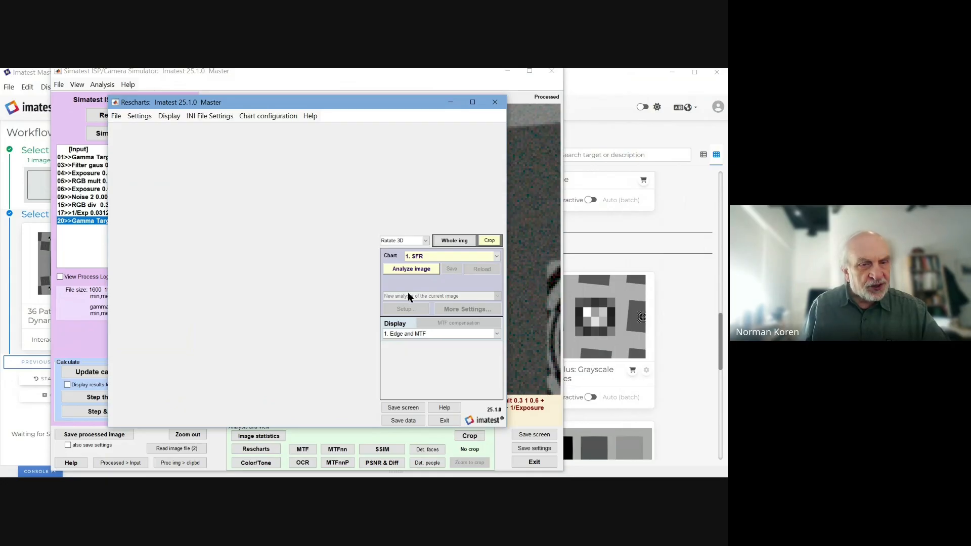
{"action": "left_click", "coordinate": [415, 270]}
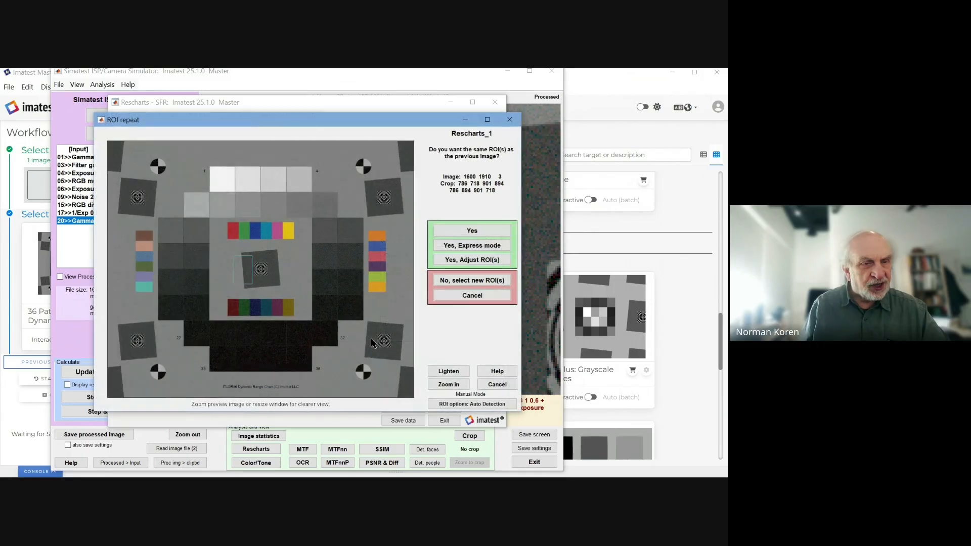
{"action": "left_click", "coordinate": [455, 245]}
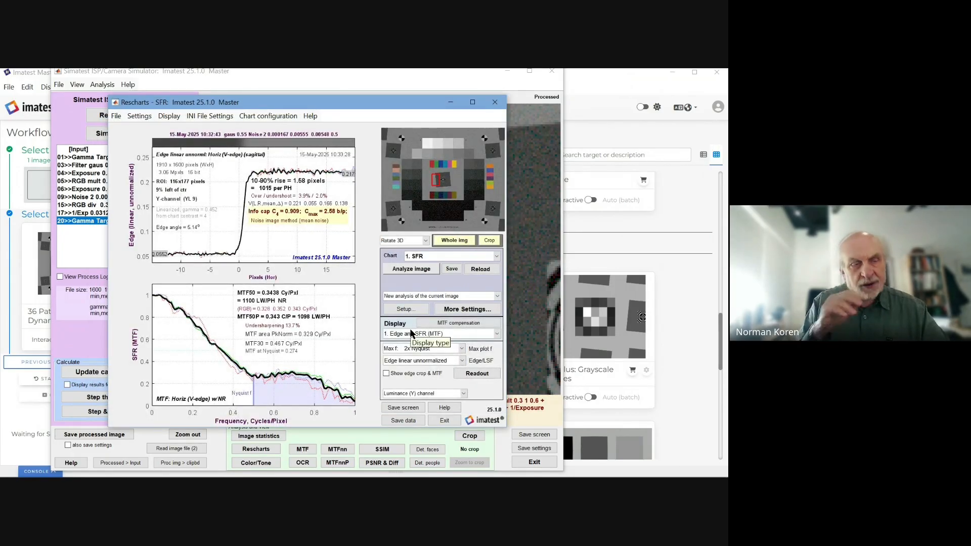
Step: Move the Rescharts window up-left and briefly compare it with the earlier saved SFR result image in IrfanView
{"action": "left_click", "coordinate": [268, 115]}
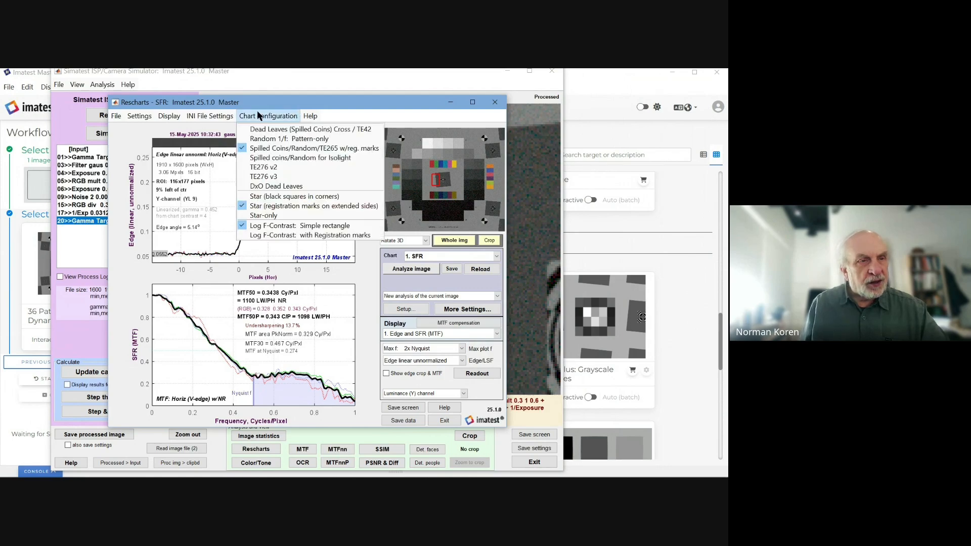
{"action": "left_click", "coordinate": [219, 113]}
{"action": "left_click_drag", "start_coordinate": [266, 103], "coordinate": [175, 92]}
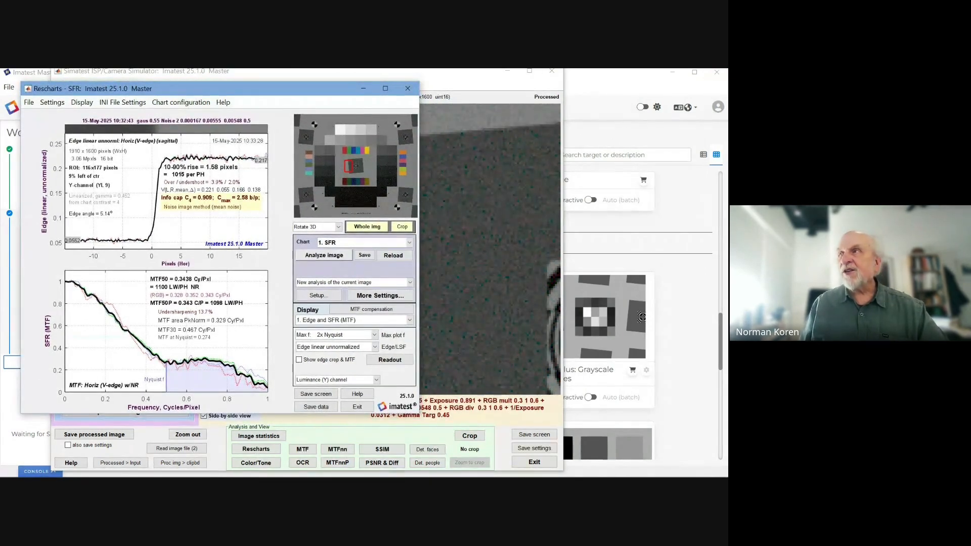
{"action": "left_click_drag", "start_coordinate": [727, 76], "coordinate": [573, 100]}
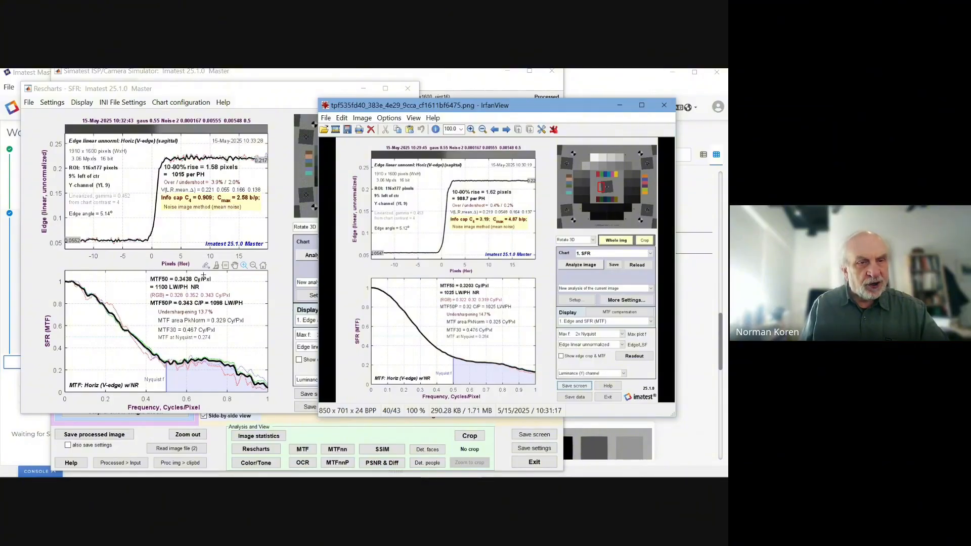
{"action": "left_click_drag", "start_coordinate": [478, 110], "coordinate": [728, 123]}
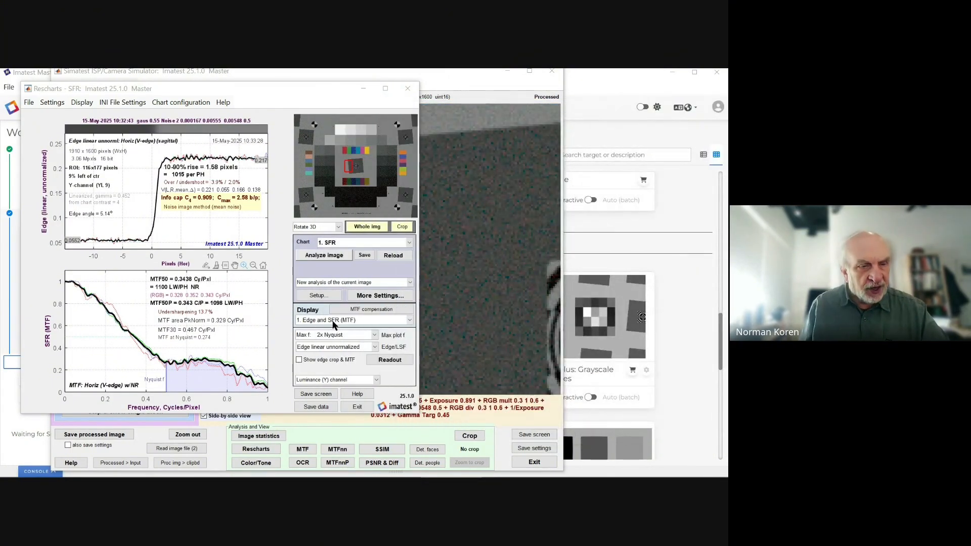
Step: View the Edge & Info Capacity noise plot, switch back to Edge and SFR (MTF), and choose Save screen
{"action": "left_click", "coordinate": [409, 322]}
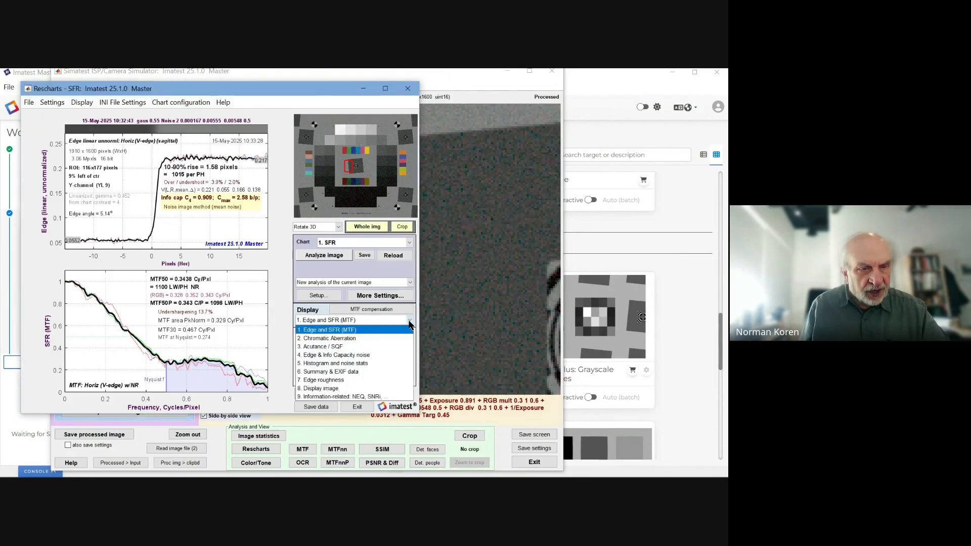
{"action": "left_click", "coordinate": [356, 356]}
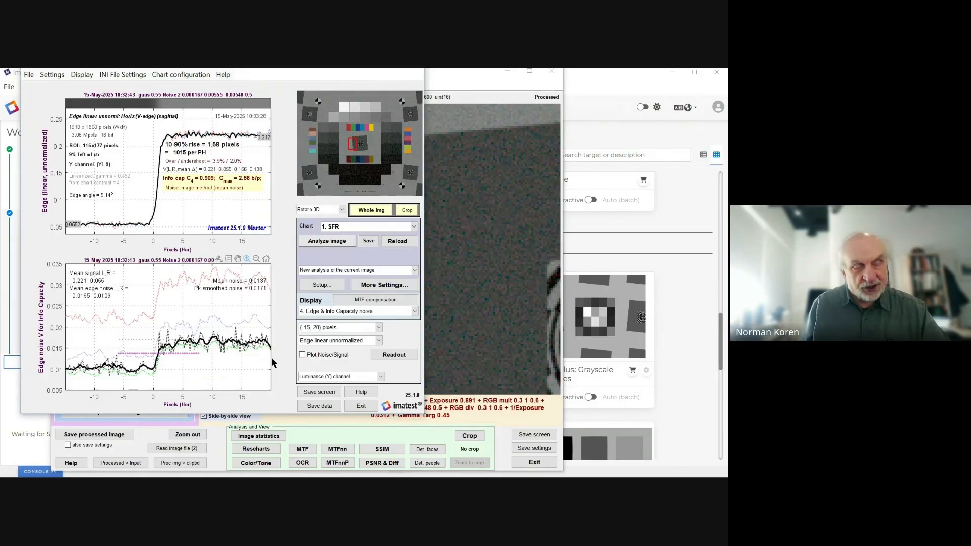
{"action": "left_click", "coordinate": [414, 311]}
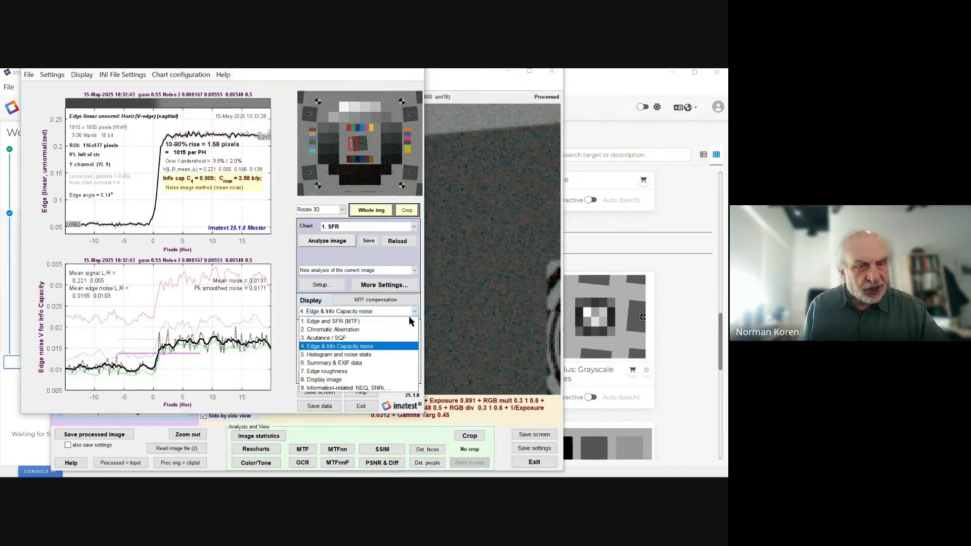
{"action": "left_click", "coordinate": [375, 321]}
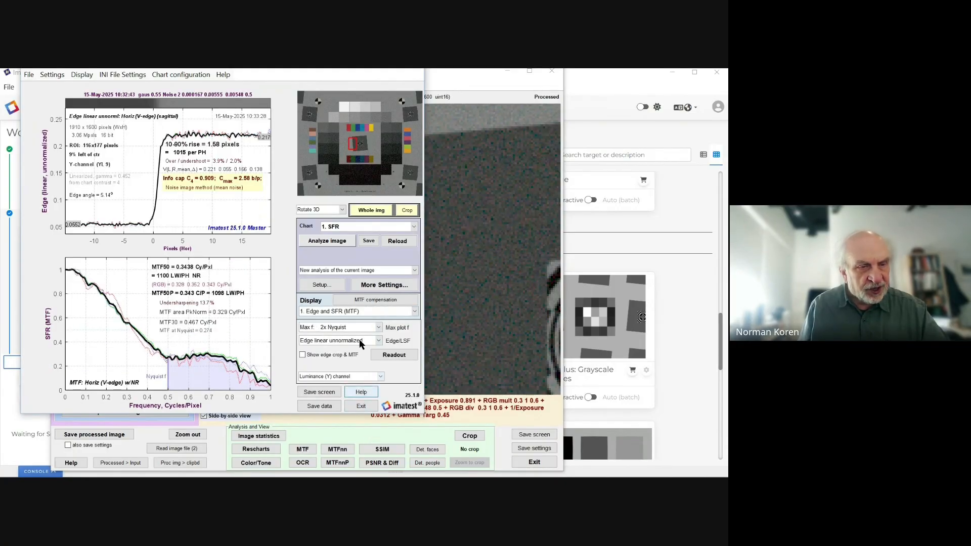
{"action": "left_click", "coordinate": [319, 392]}
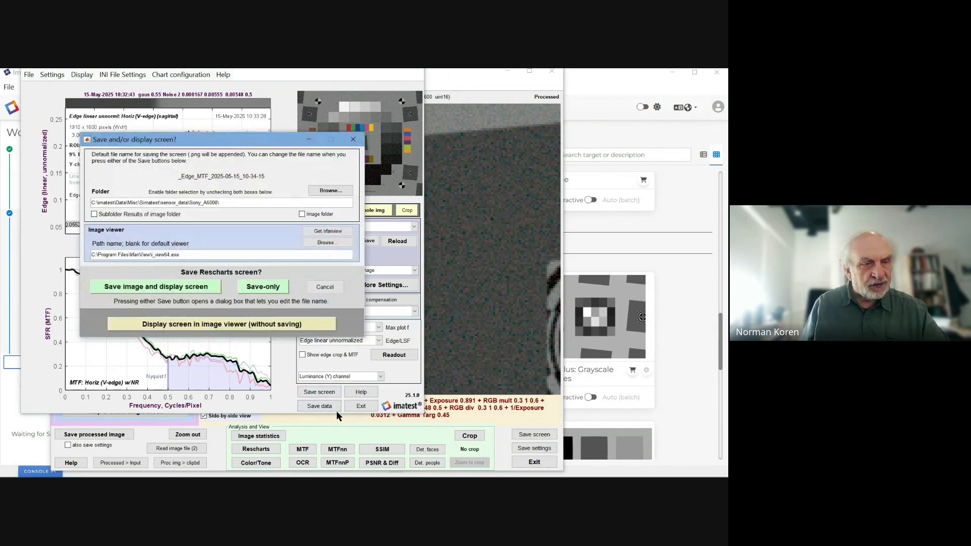
Step: Display the results screen in IrfanView without saving, move the viewer off screen, and open Rescharts' taskbar menu
{"action": "left_click", "coordinate": [246, 325]}
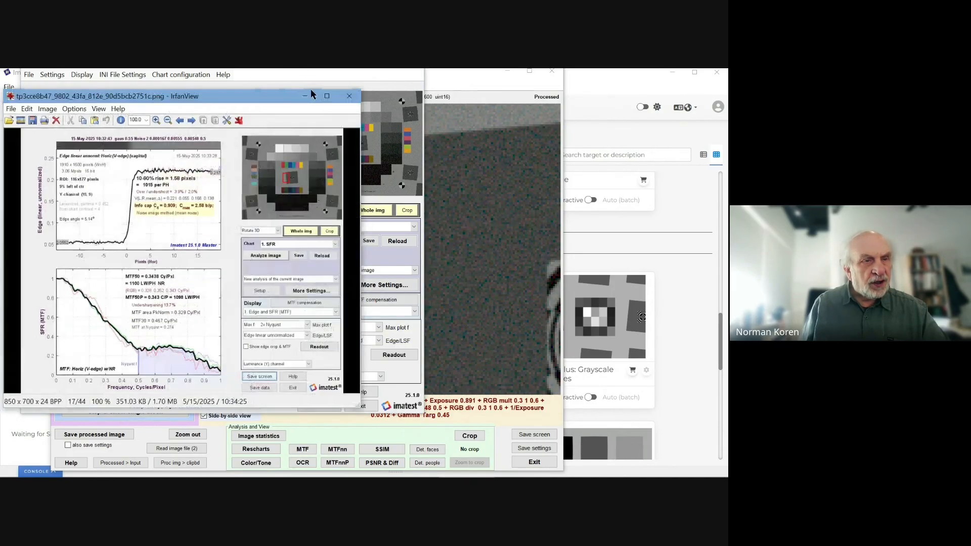
{"action": "left_click_drag", "start_coordinate": [282, 102], "coordinate": [727, 76]}
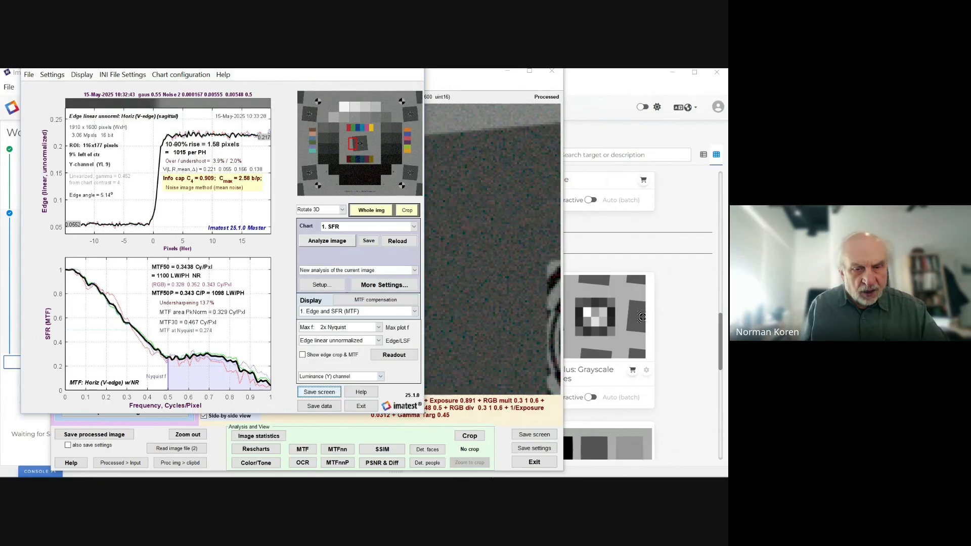
{"action": "mouse_move", "coordinate": [586, 475]}
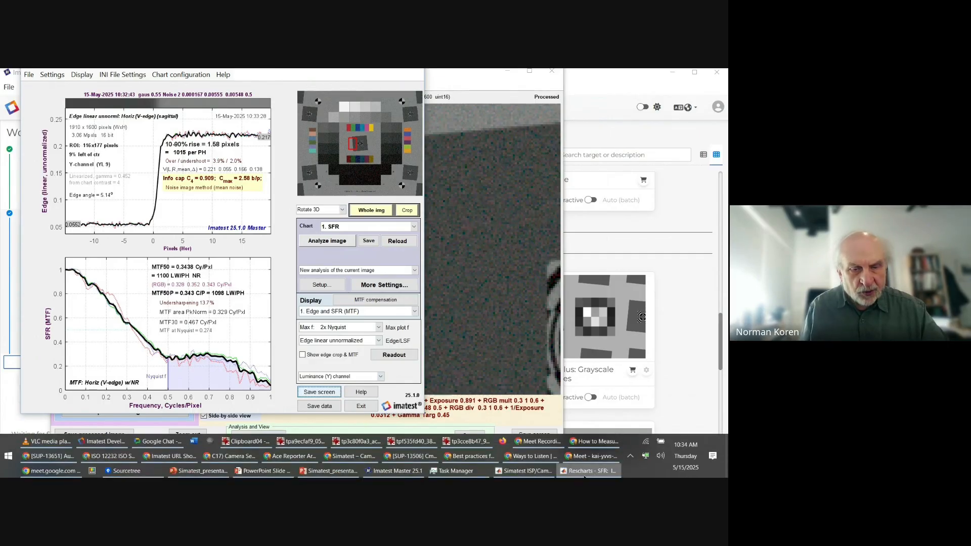
{"action": "right_click", "coordinate": [585, 475]}
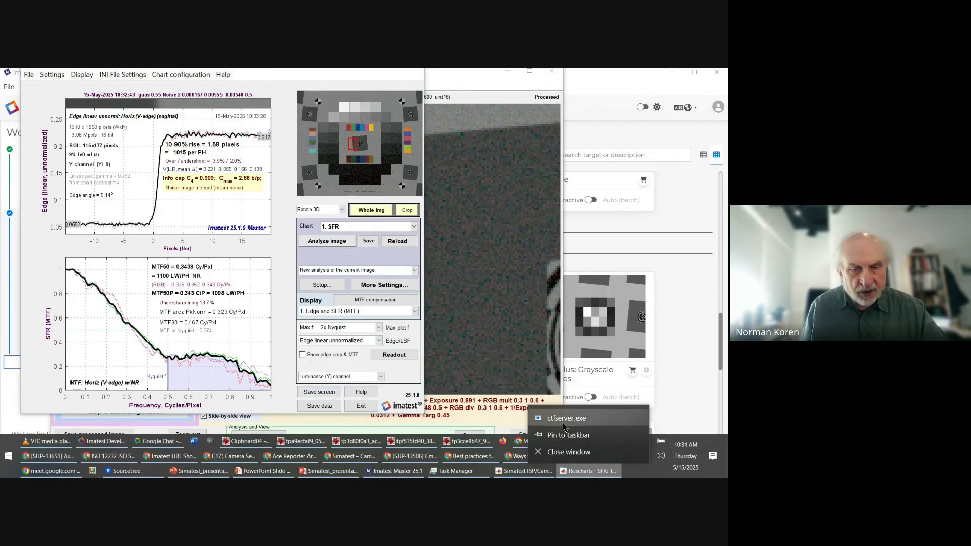
Step: Close the Rescharts window and exit the Simatest simulator
{"action": "left_click", "coordinate": [565, 452]}
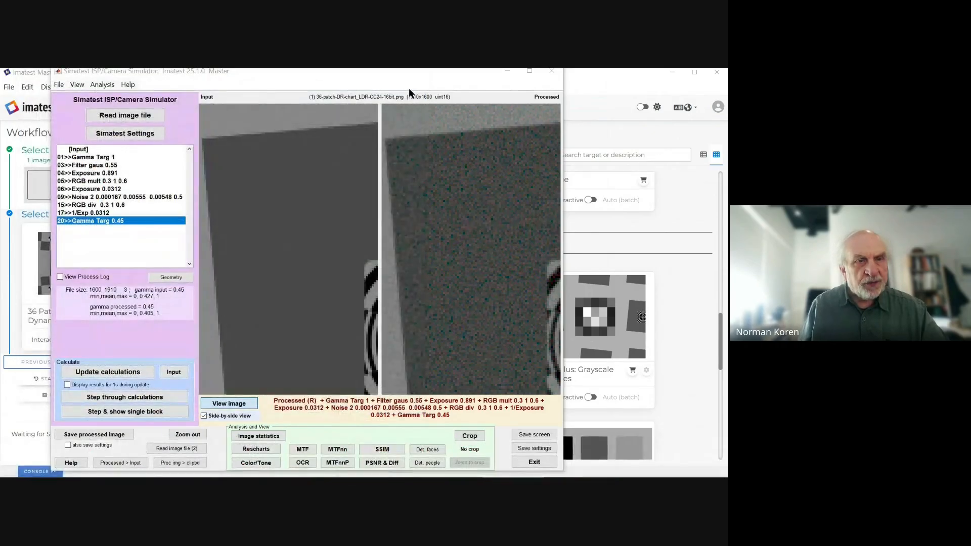
{"action": "left_click", "coordinate": [534, 462]}
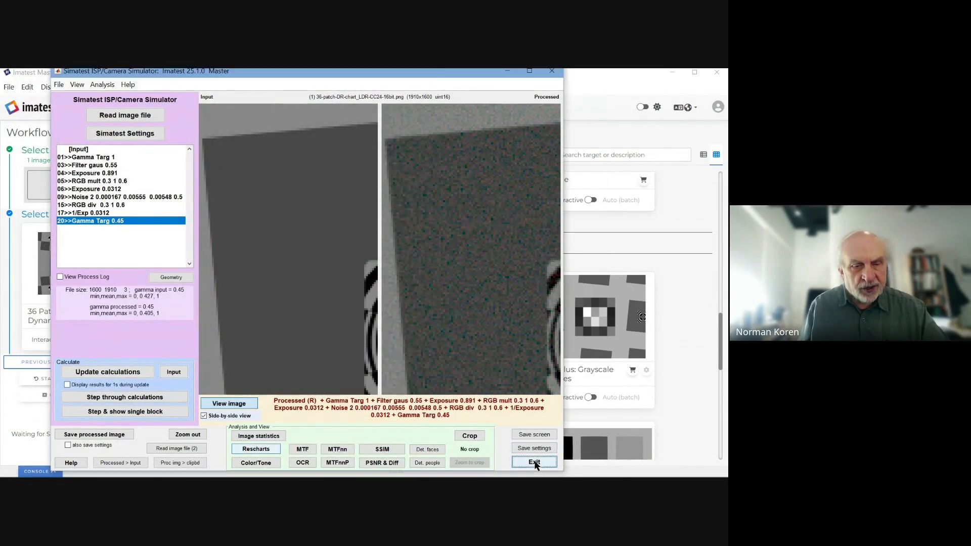
{"action": "left_click", "coordinate": [535, 462]}
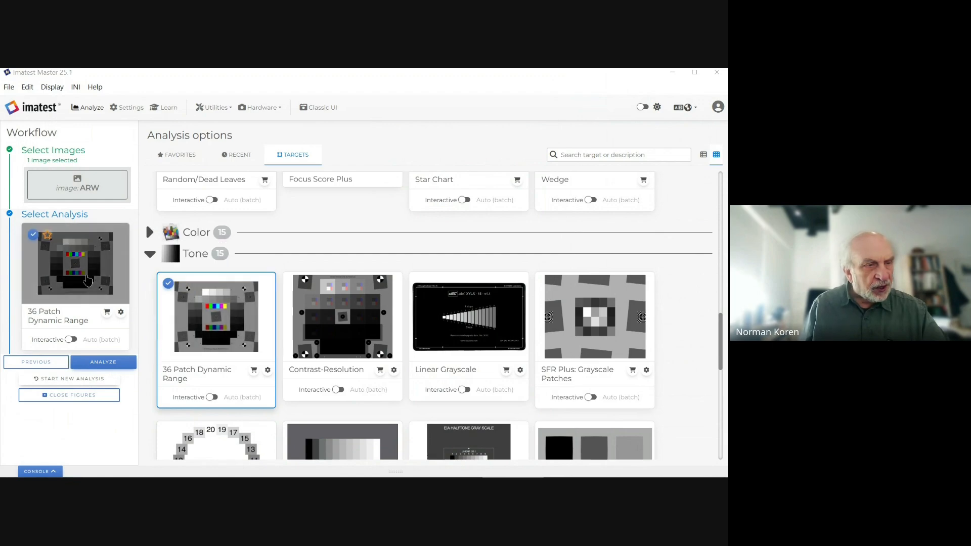
Step: Choose Slanted Edge (SFR) with the ISO 100 ARW image selected and start the analysis
{"action": "scroll", "coordinate": [163, 288], "scroll_direction": "up", "scroll_amount": 5}
{"action": "scroll", "coordinate": [165, 292], "scroll_direction": "up", "scroll_amount": 8}
{"action": "scroll", "coordinate": [190, 308], "scroll_direction": "down", "scroll_amount": 3}
{"action": "left_click", "coordinate": [184, 360]}
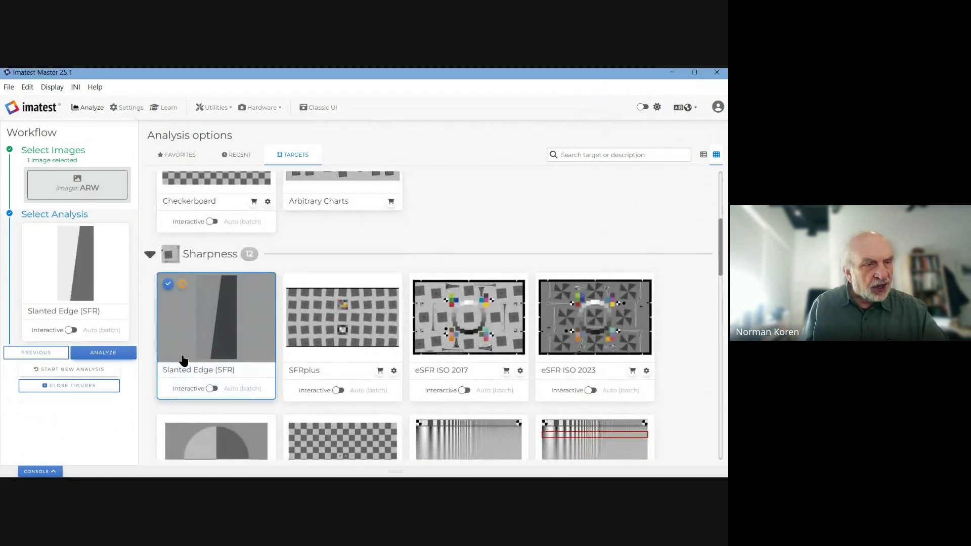
{"action": "left_click", "coordinate": [100, 184]}
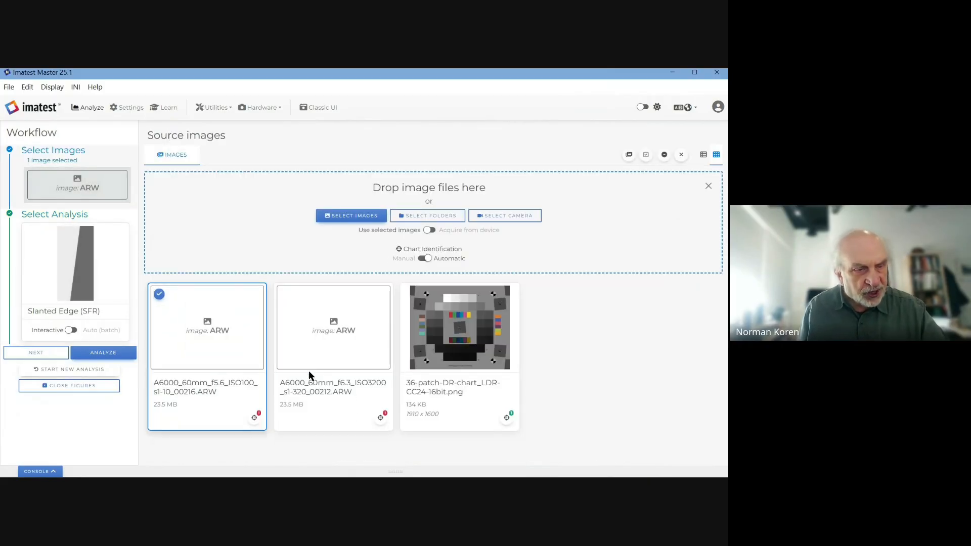
{"action": "left_click", "coordinate": [213, 344]}
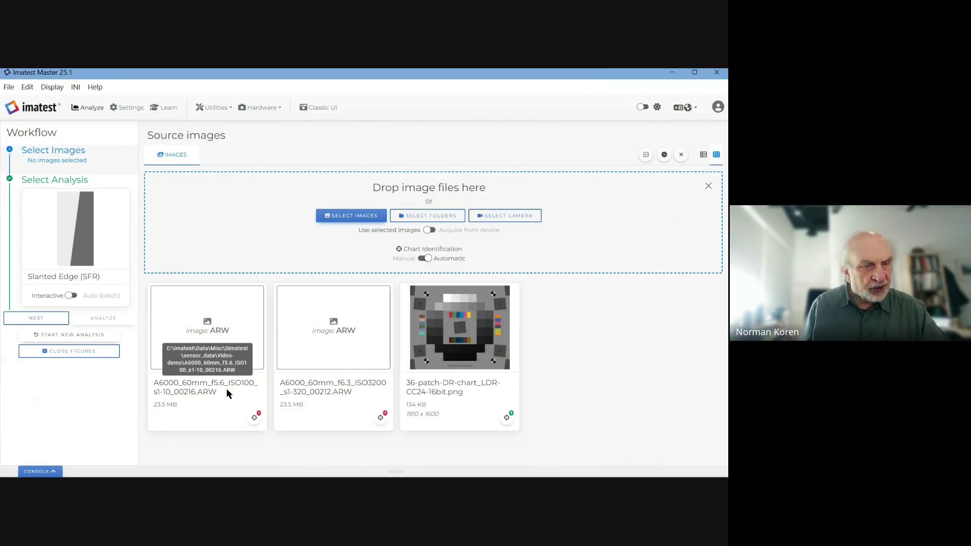
{"action": "left_click", "coordinate": [73, 246]}
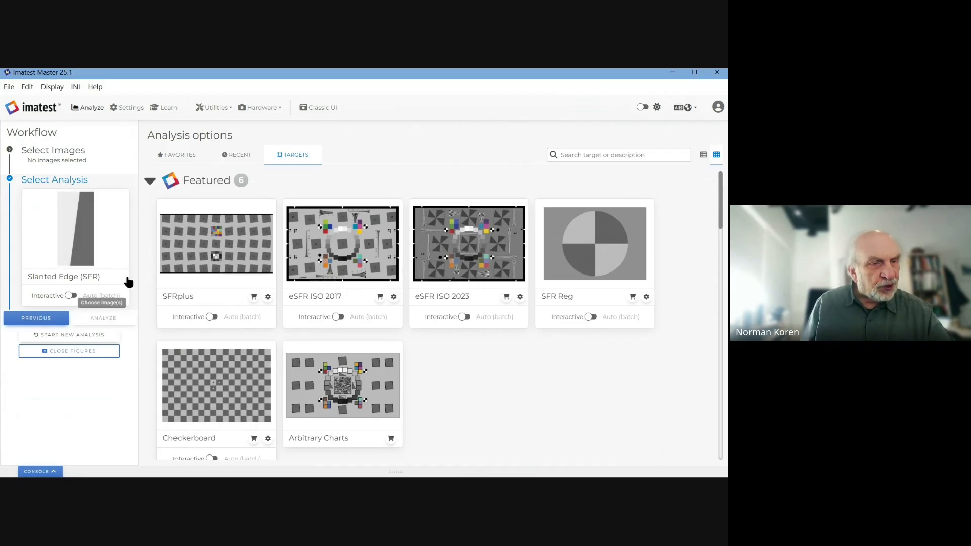
{"action": "scroll", "coordinate": [229, 258], "scroll_direction": "down", "scroll_amount": 4}
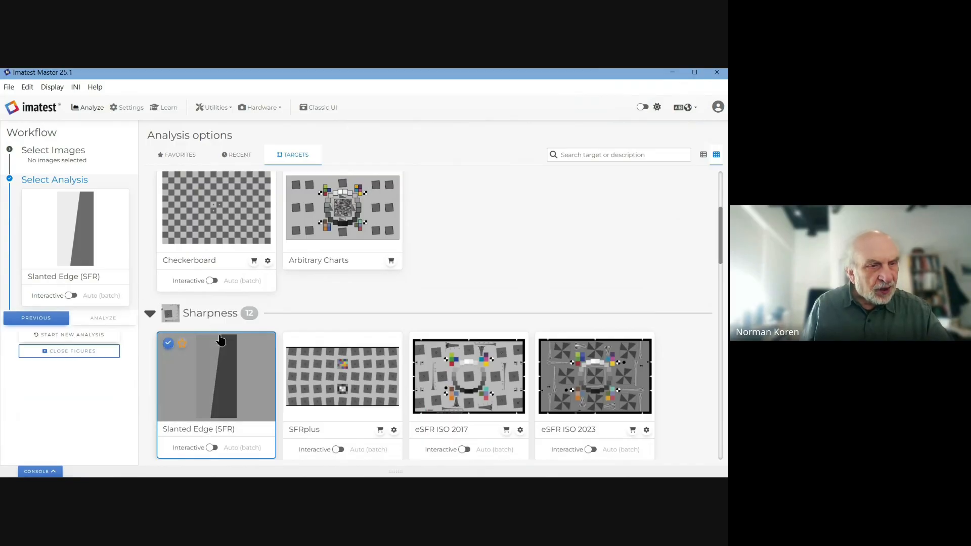
{"action": "left_click", "coordinate": [85, 161]}
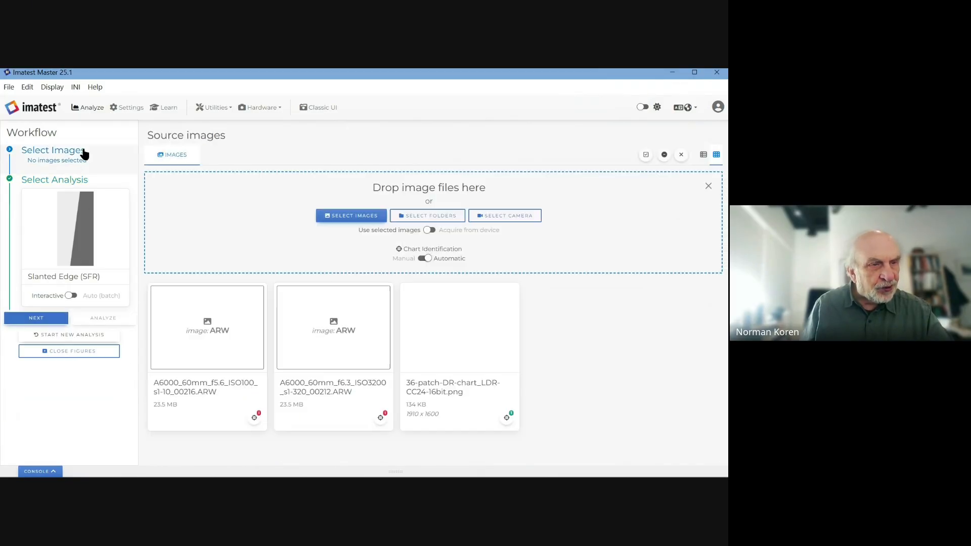
{"action": "left_click", "coordinate": [211, 347]}
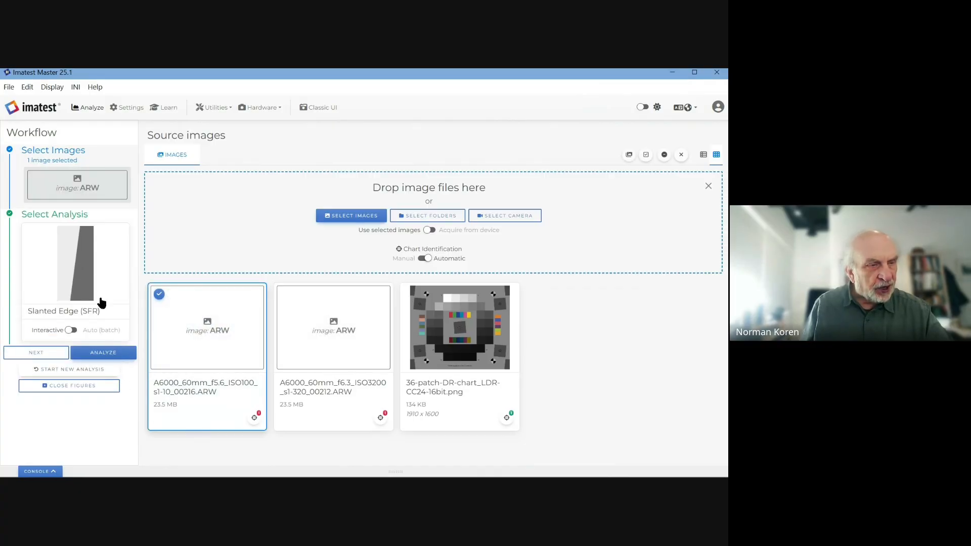
{"action": "left_click", "coordinate": [118, 358]}
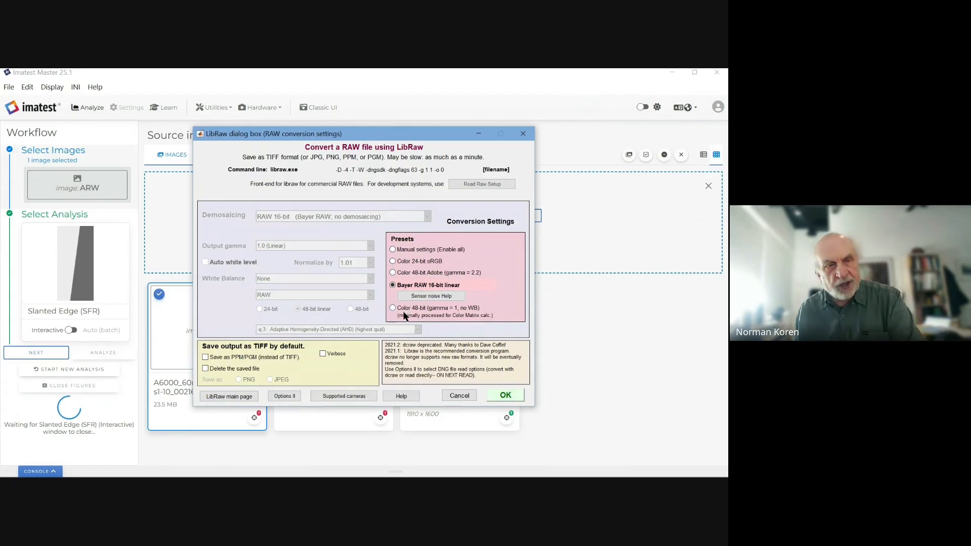
Step: Convert the ISO 100 raw as Color 24-bit sRGB, zoom on the edge, and reuse previous ROIs in Express mode
{"action": "left_click", "coordinate": [404, 262]}
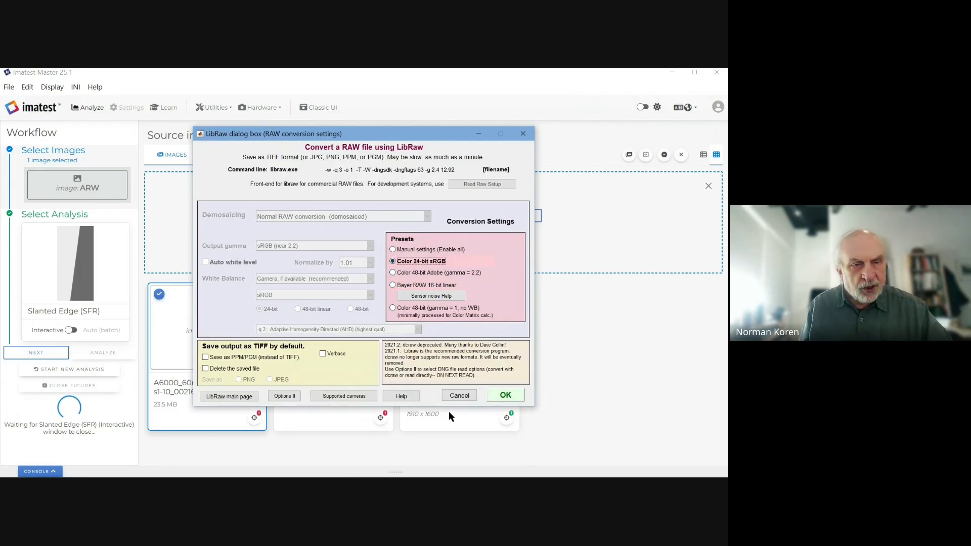
{"action": "left_click", "coordinate": [500, 394]}
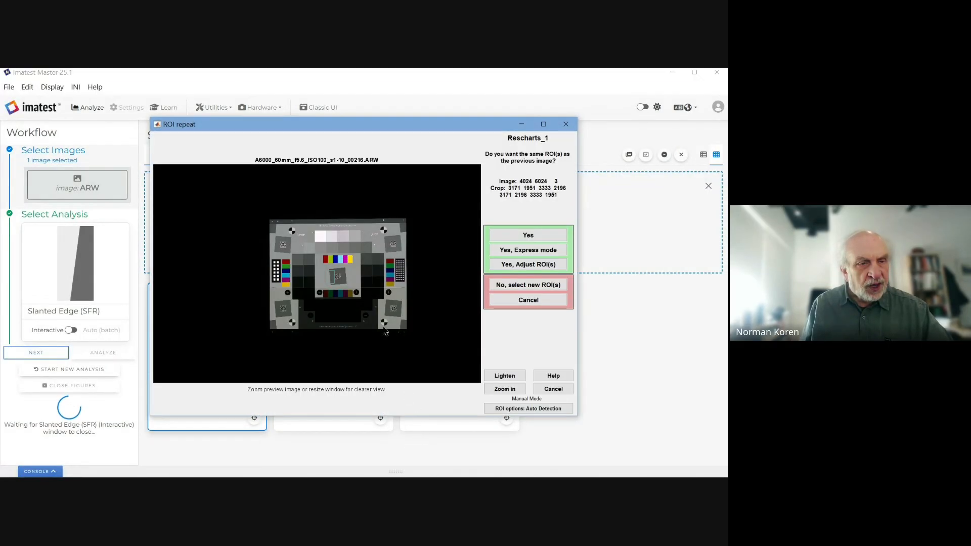
{"action": "left_click", "coordinate": [503, 389]}
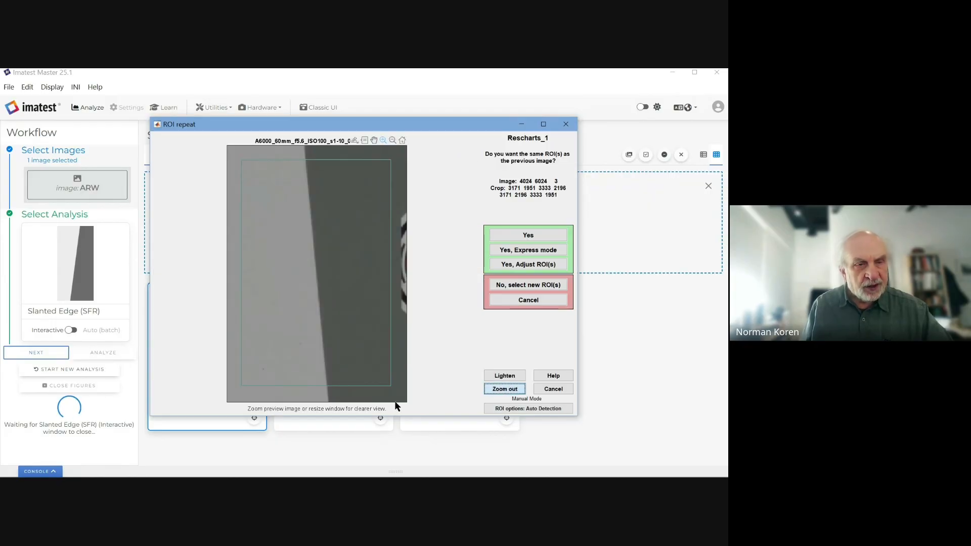
{"action": "left_click", "coordinate": [515, 250]}
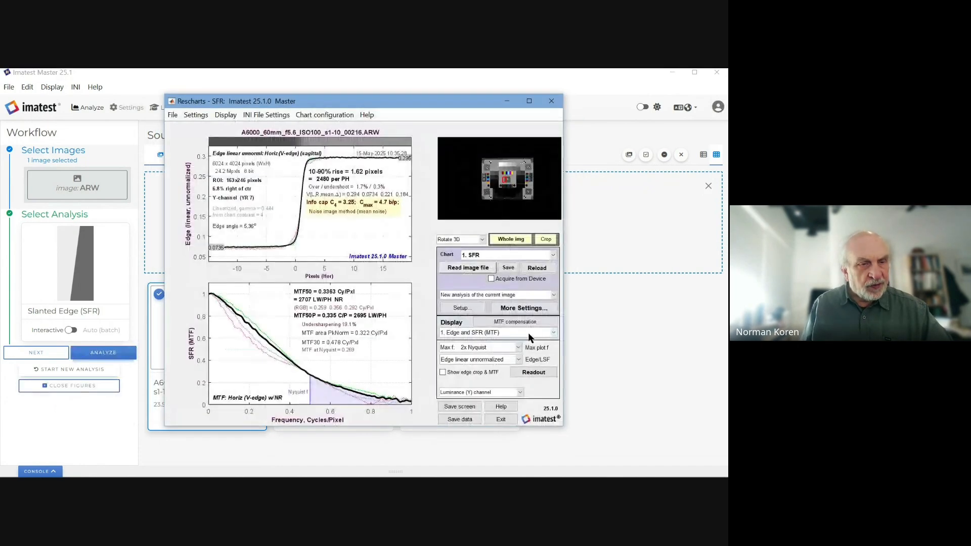
{"action": "left_click_drag", "start_coordinate": [372, 101], "coordinate": [235, 81]}
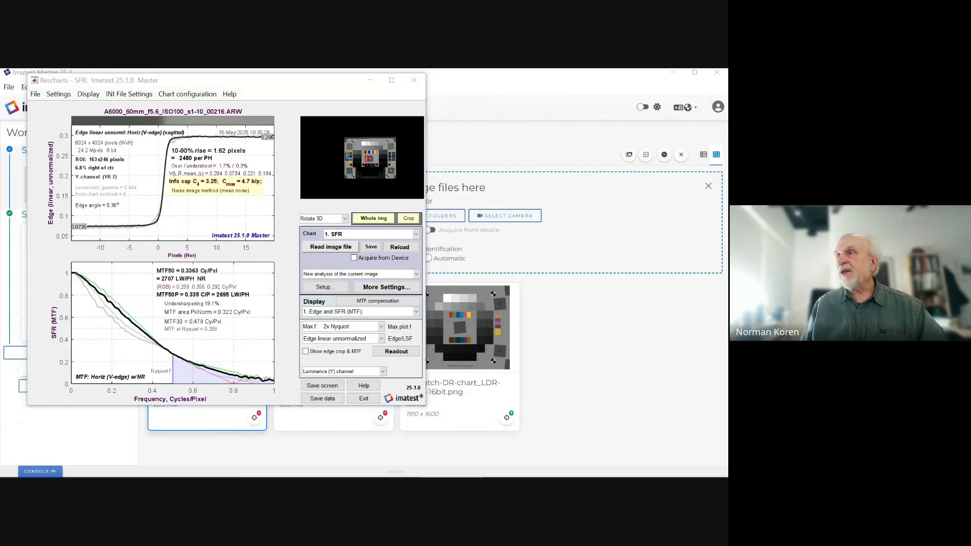
{"action": "left_click_drag", "start_coordinate": [728, 73], "coordinate": [506, 98]}
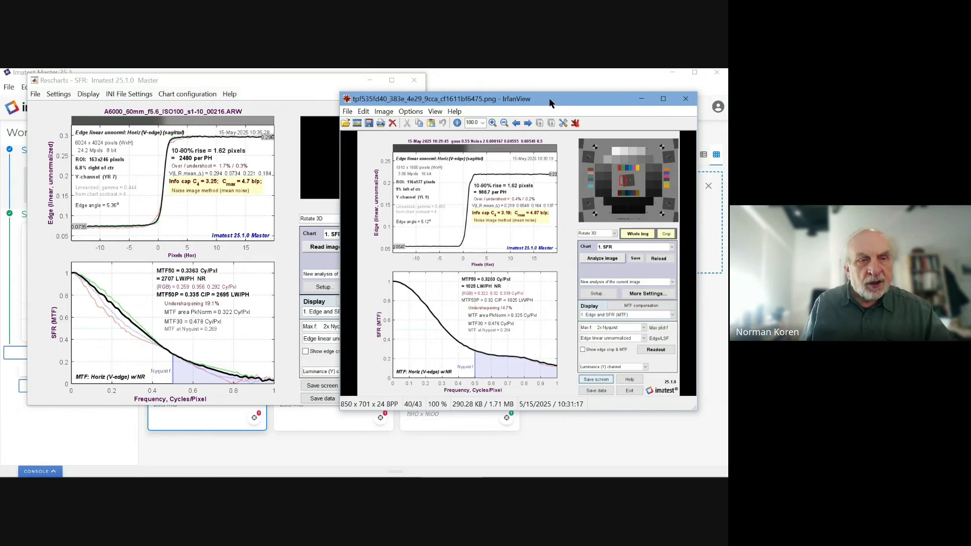
{"action": "left_click_drag", "start_coordinate": [549, 100], "coordinate": [727, 72]}
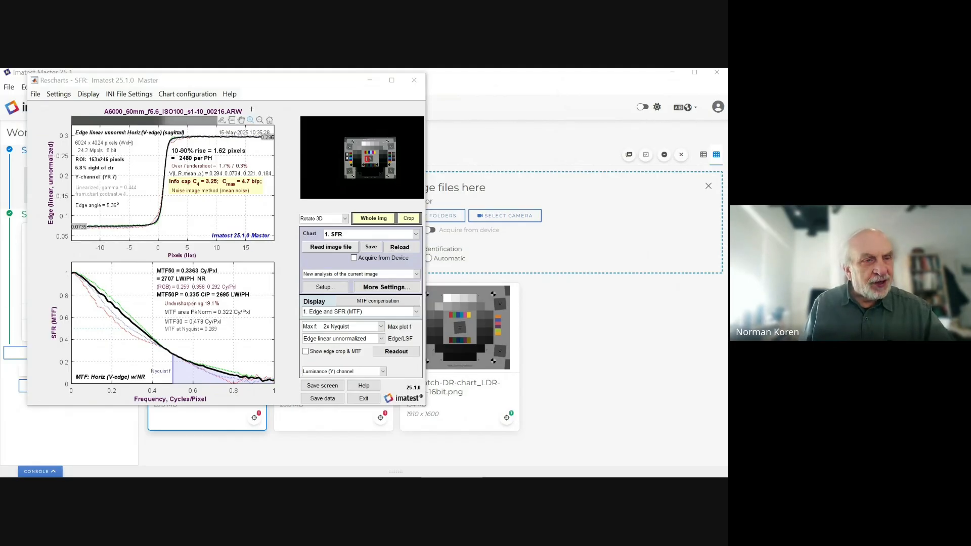
{"action": "left_click_drag", "start_coordinate": [265, 81], "coordinate": [309, 96]}
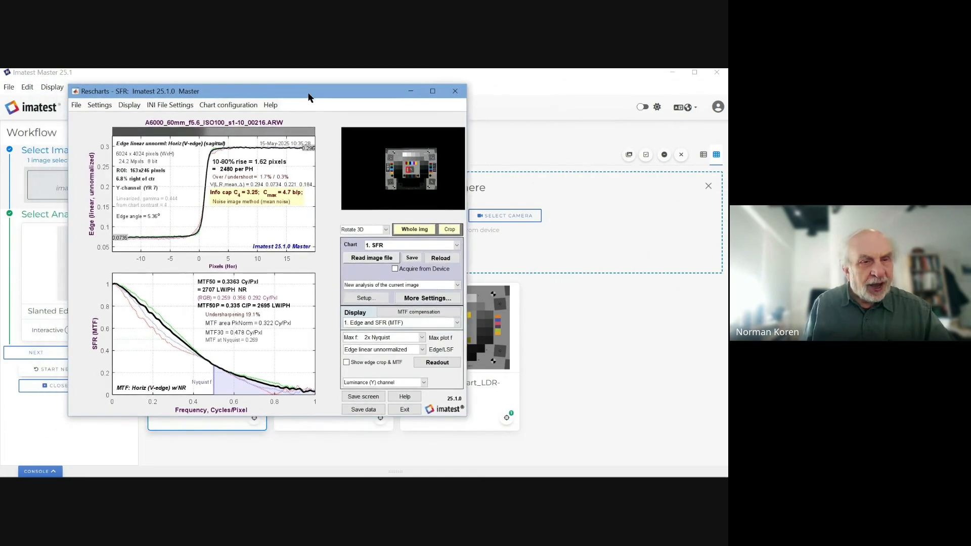
Step: Analyze the ISO 3200 ARW file with the previous ROIs in Express mode, then move its results window aside
{"action": "left_click", "coordinate": [360, 259]}
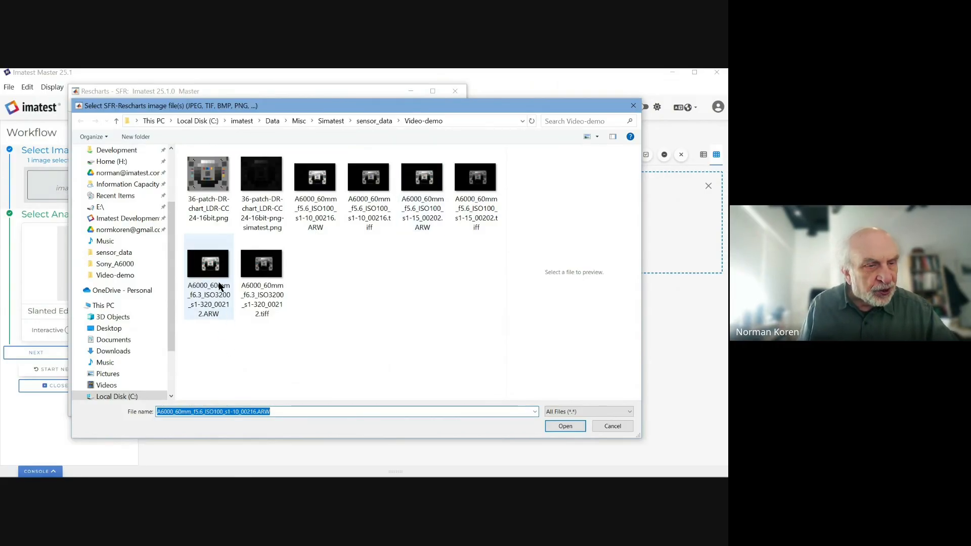
{"action": "mouse_move", "coordinate": [218, 284]}
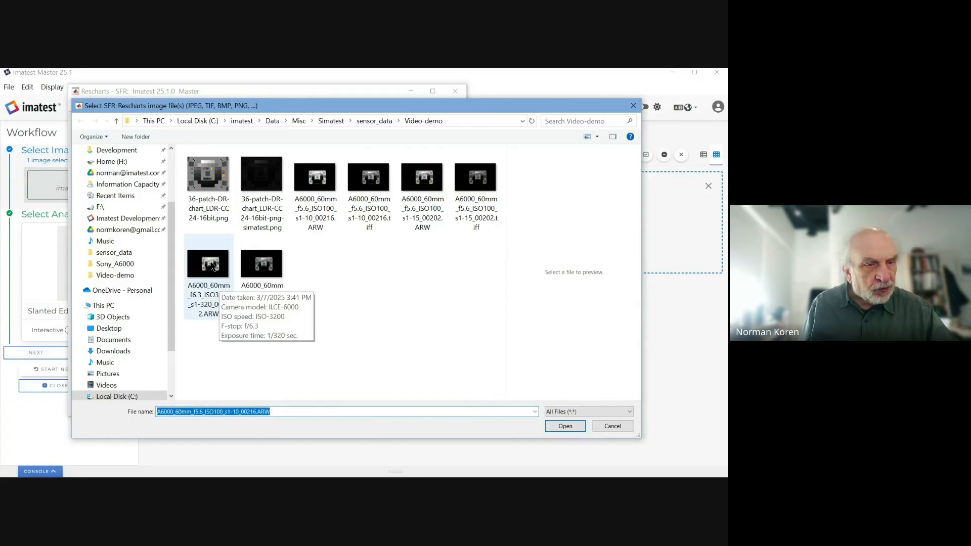
{"action": "double_click", "coordinate": [210, 264]}
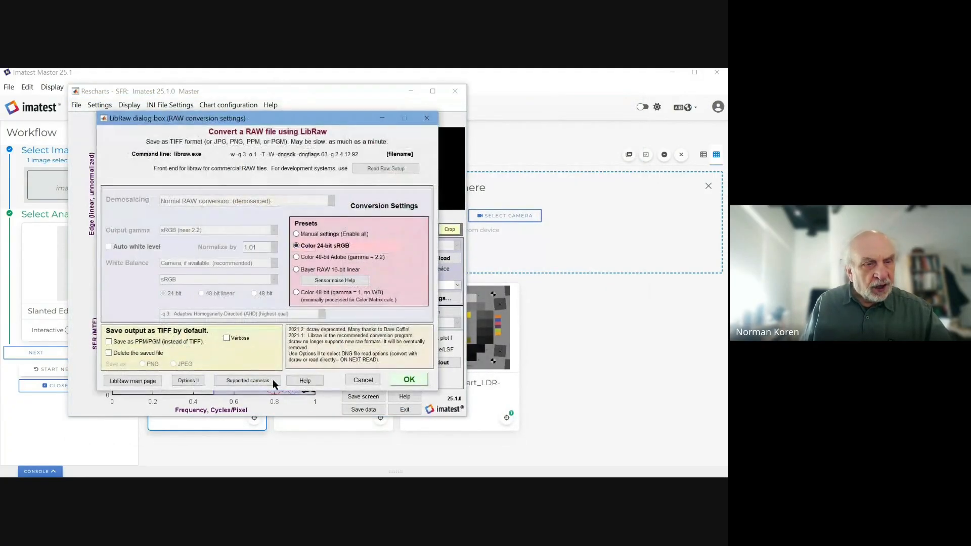
{"action": "left_click", "coordinate": [408, 381]}
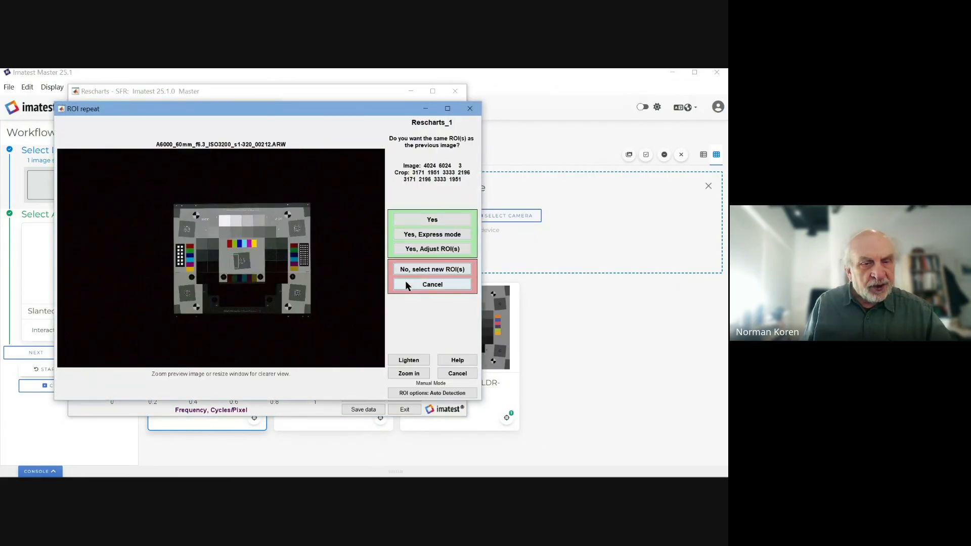
{"action": "left_click", "coordinate": [409, 373]}
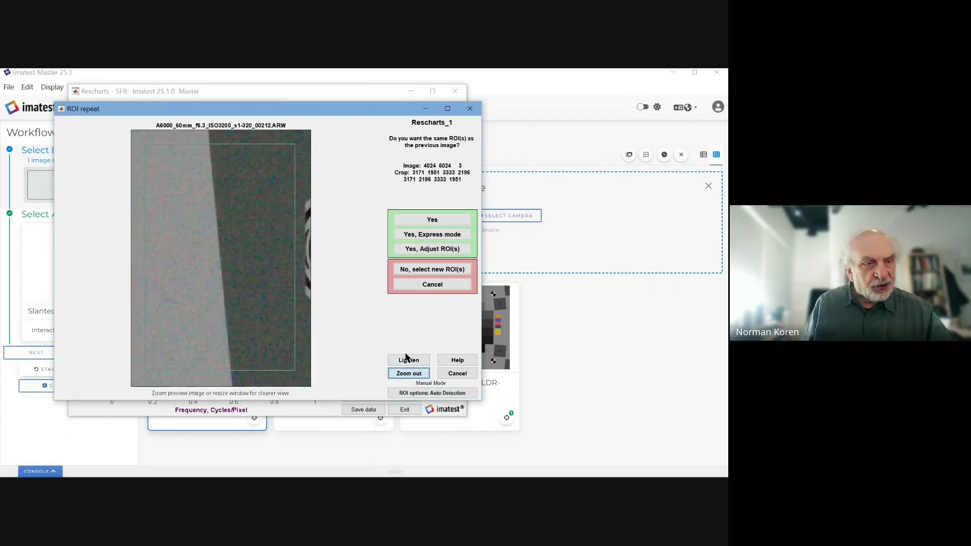
{"action": "left_click", "coordinate": [412, 234]}
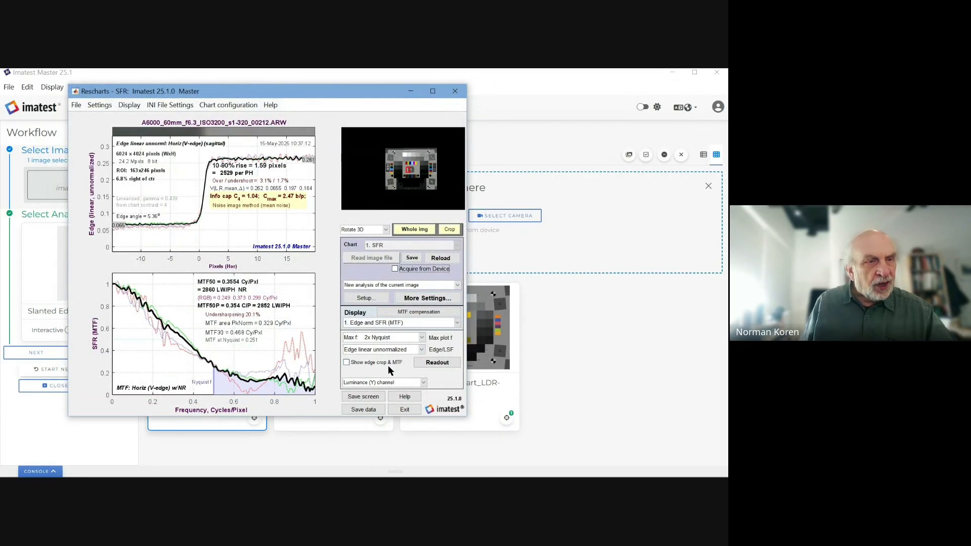
{"action": "left_click_drag", "start_coordinate": [195, 93], "coordinate": [143, 96]}
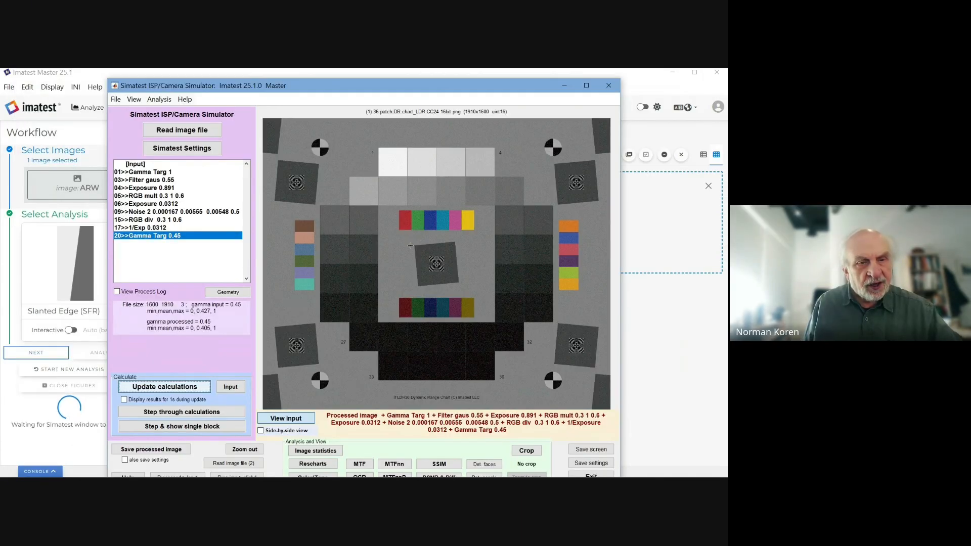
Step: Show Simatest's input and processed images side by side, then run Express-mode SFR on the processed image
{"action": "left_click", "coordinate": [296, 431]}
{"action": "left_click_drag", "start_coordinate": [332, 254], "coordinate": [342, 263]}
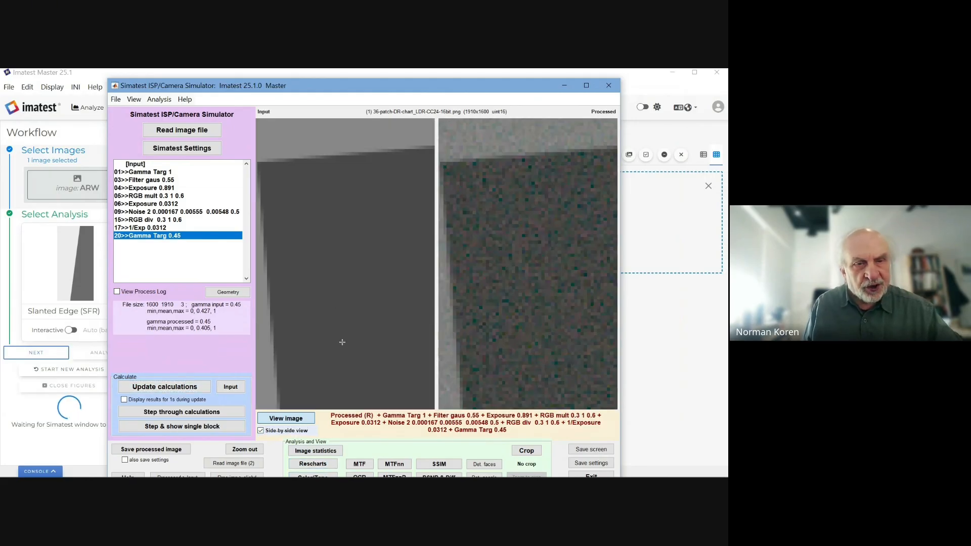
{"action": "left_click", "coordinate": [313, 464]}
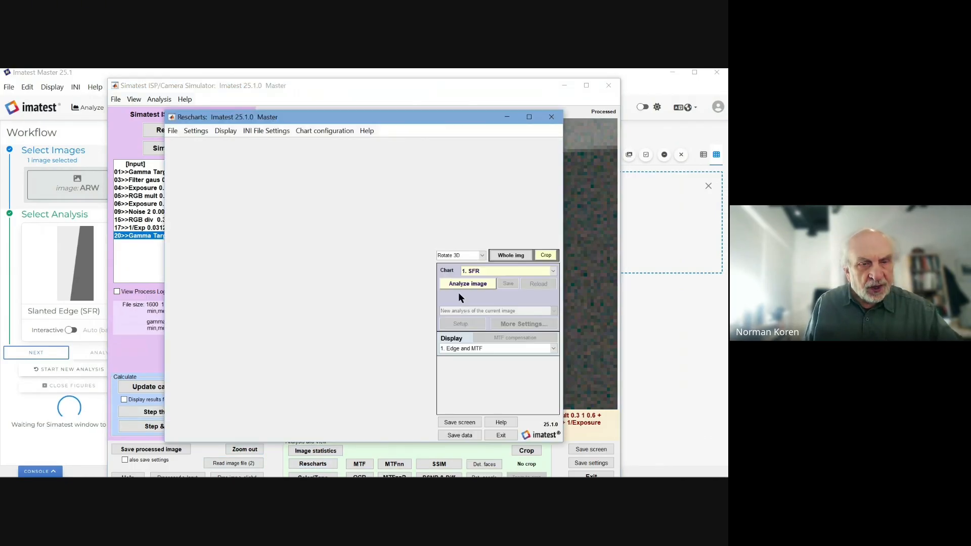
{"action": "left_click", "coordinate": [458, 286]}
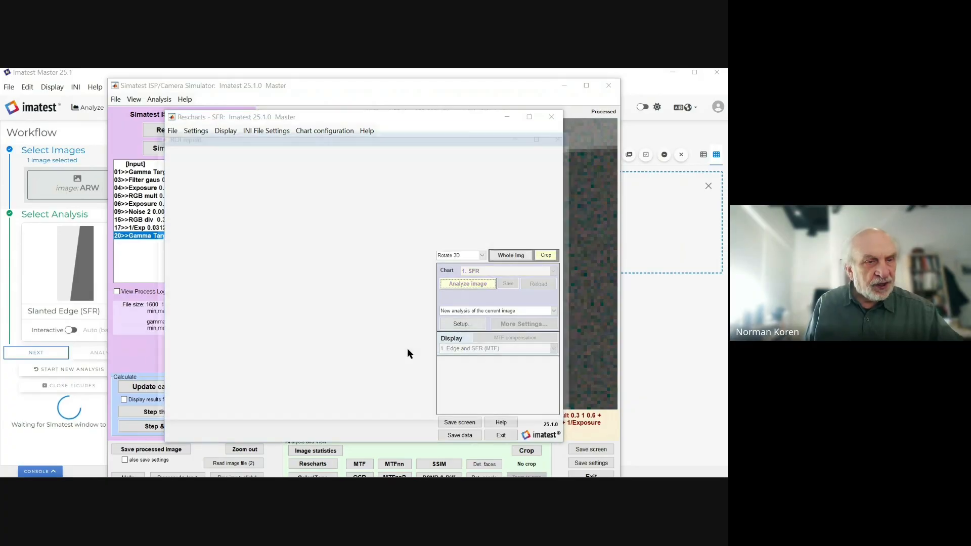
{"action": "left_click", "coordinate": [503, 261]}
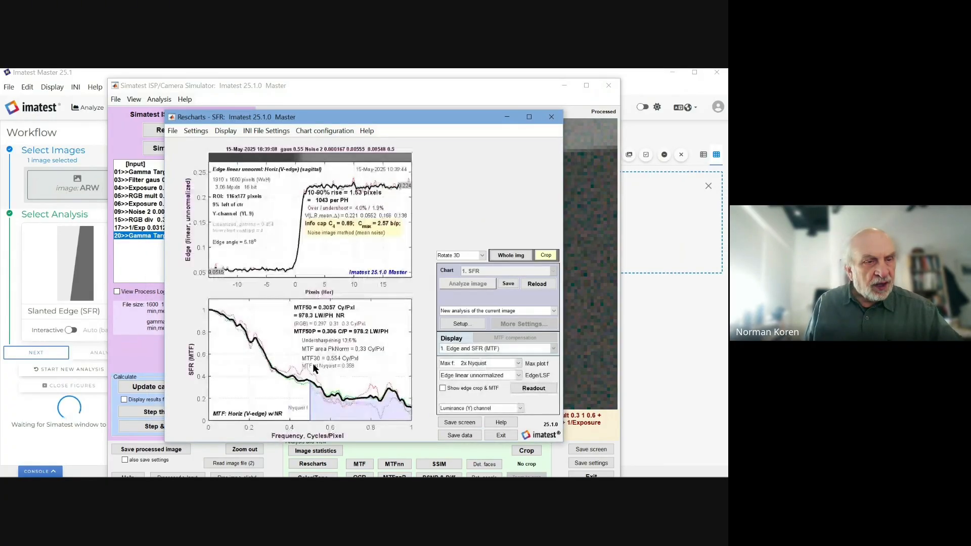
{"action": "left_click_drag", "start_coordinate": [326, 121], "coordinate": [188, 89]}
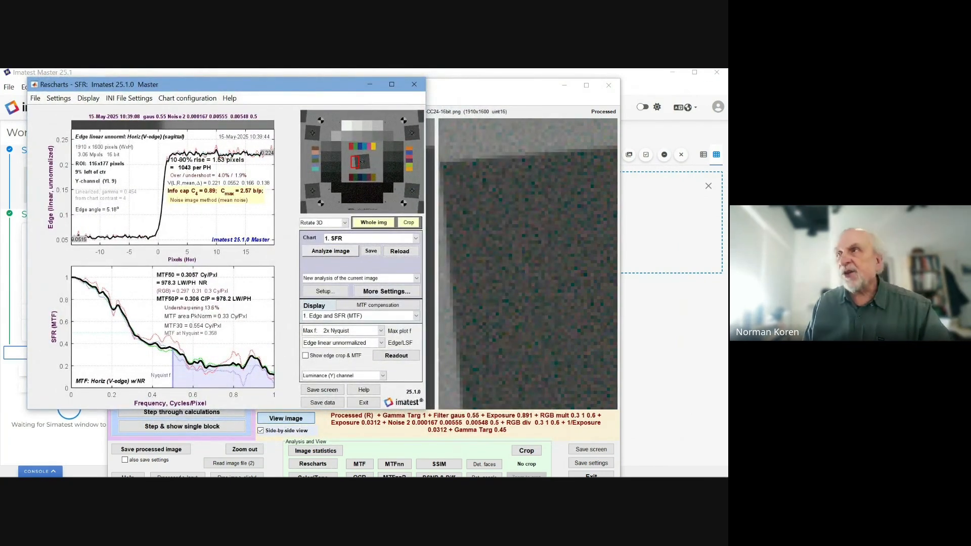
Step: Place the saved ISO 3200 results beside the simulated ones, then advance to the Simatest demonstration agenda slide
{"action": "left_click_drag", "start_coordinate": [727, 100], "coordinate": [632, 136]}
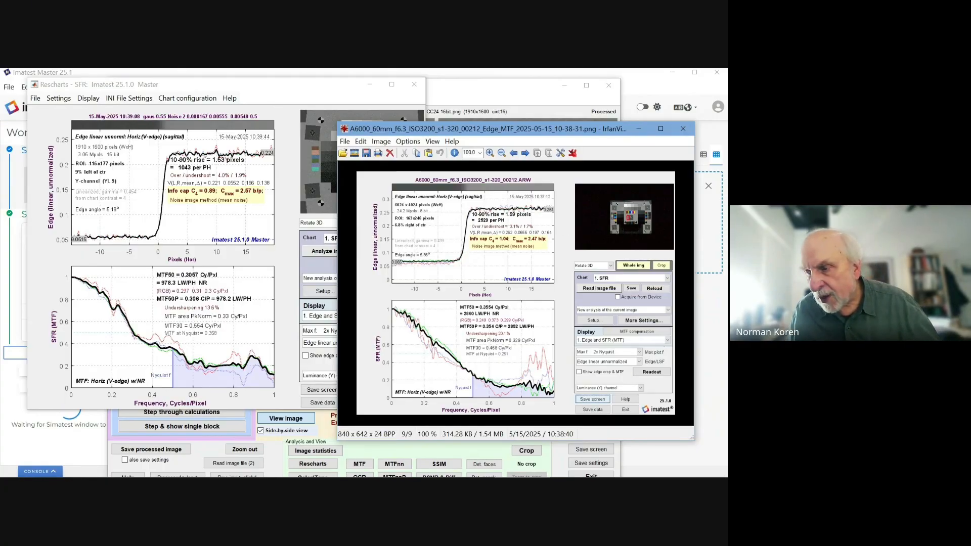
{"action": "key", "text": "alt+Tab"}
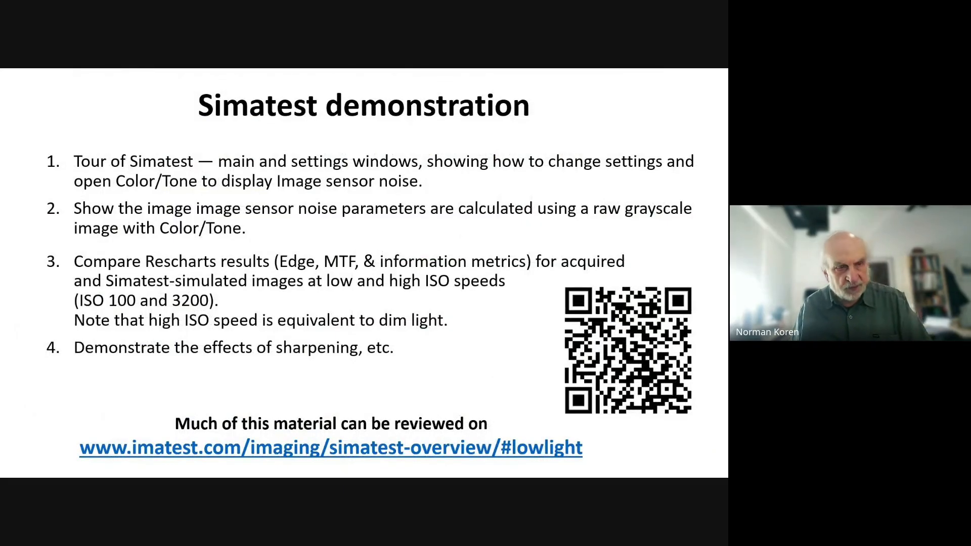
{"action": "key", "text": "Right"}
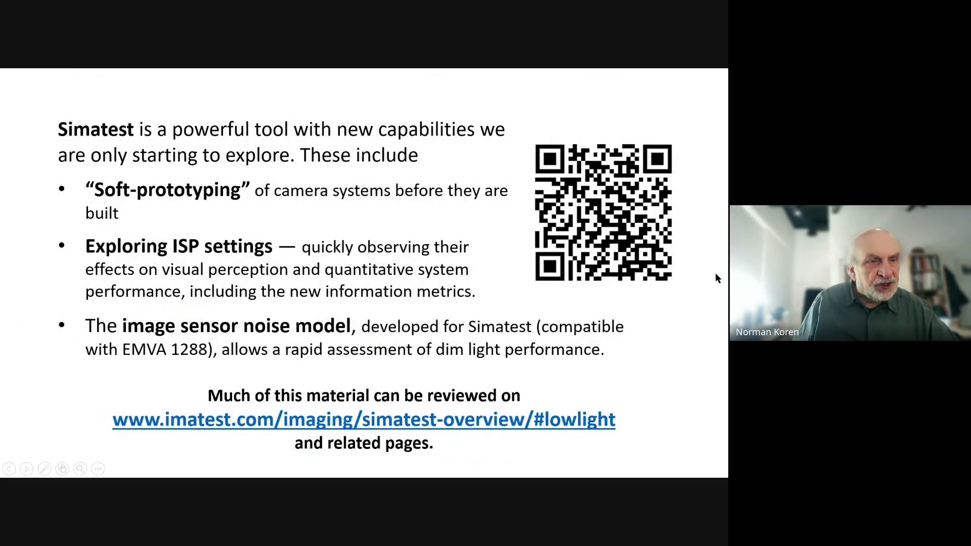